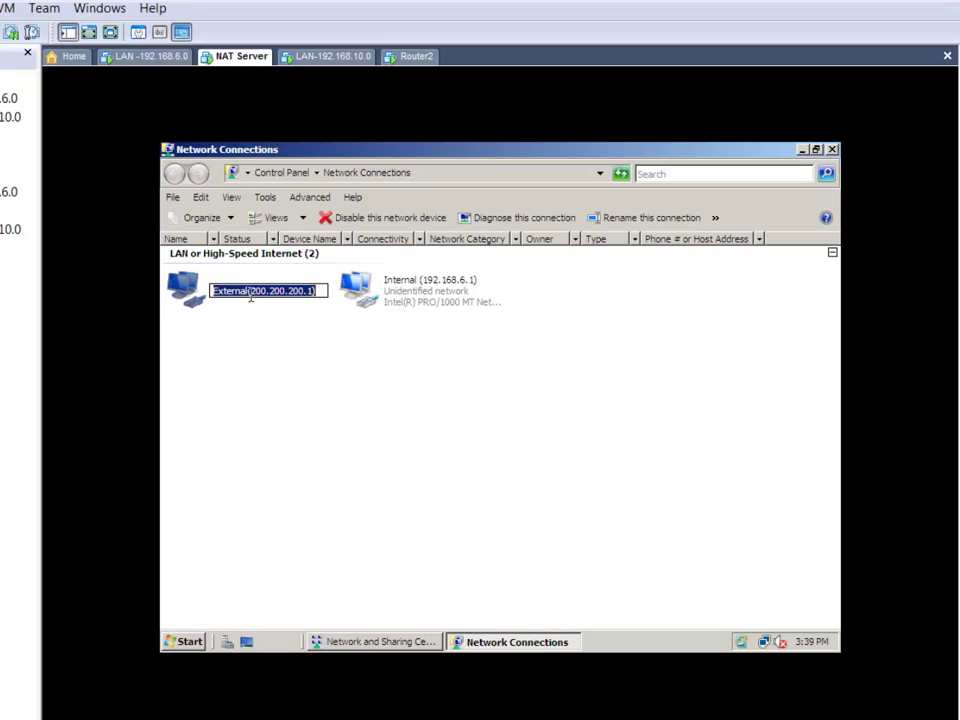
# Step: Replace the address in the External connection's name so it reads External(192.168.2.1)
pyautogui.moveTo(248, 291); pyautogui.dragTo(323, 293)
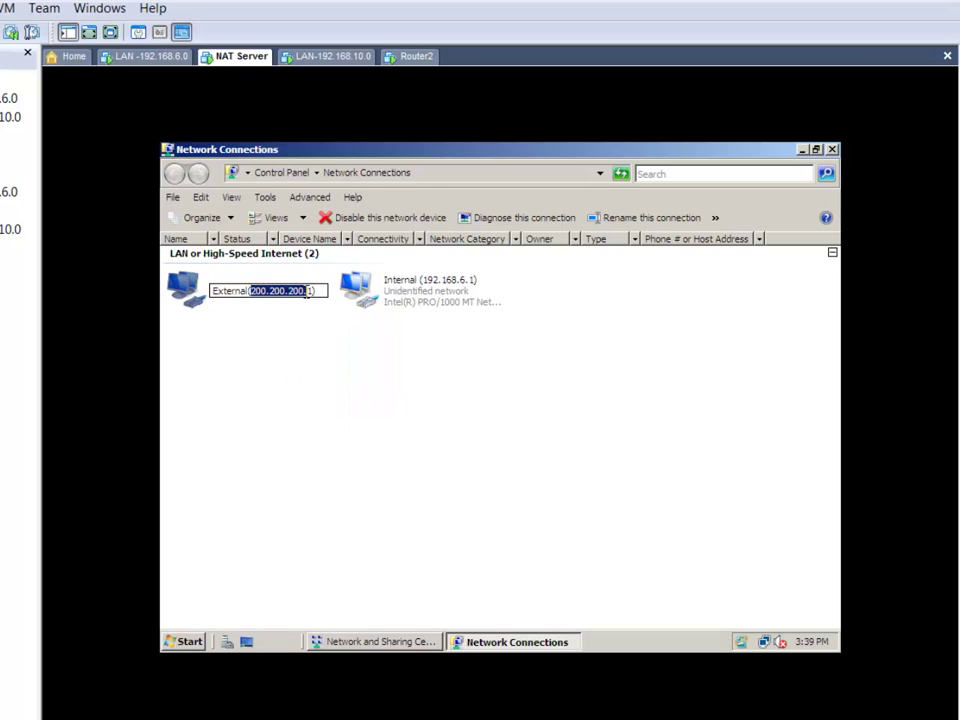
pyautogui.write('(1')
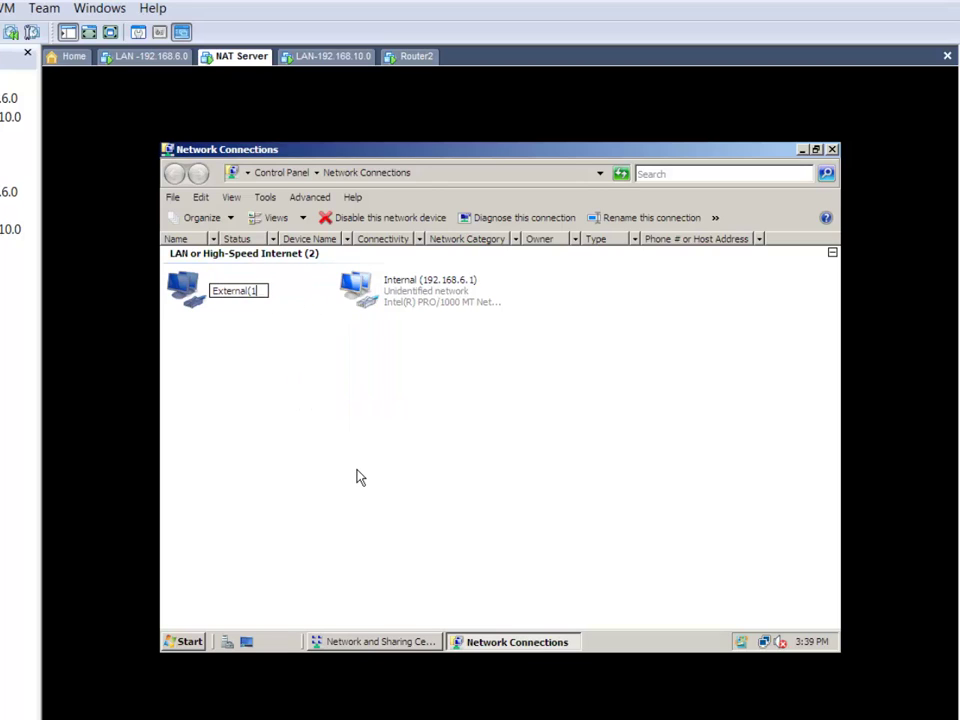
pyautogui.write('92.168.2.1')
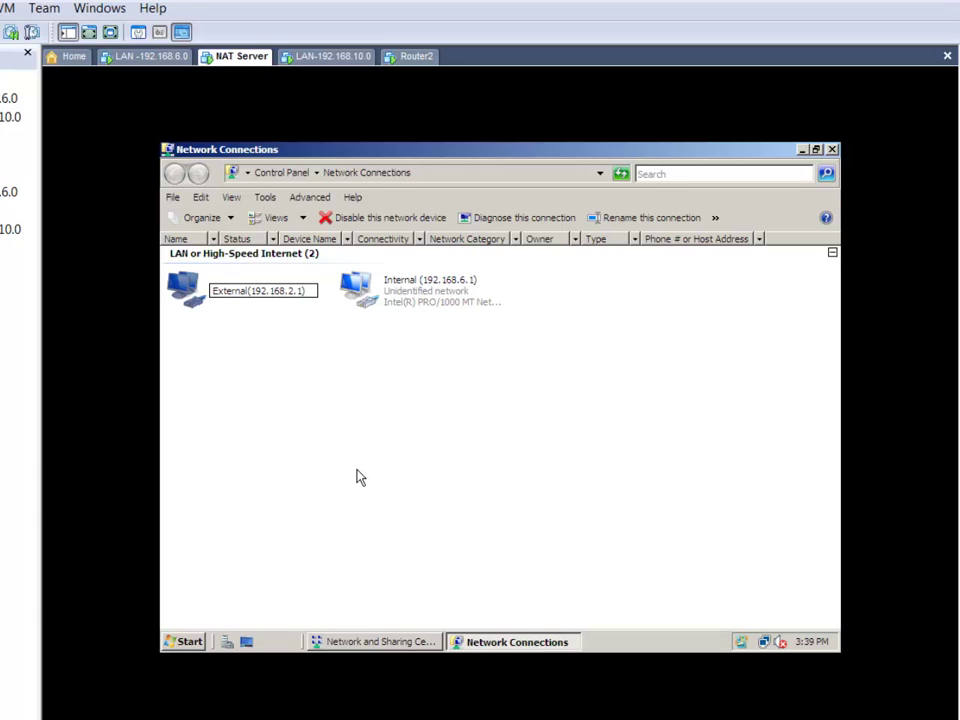
pyautogui.press('Return')
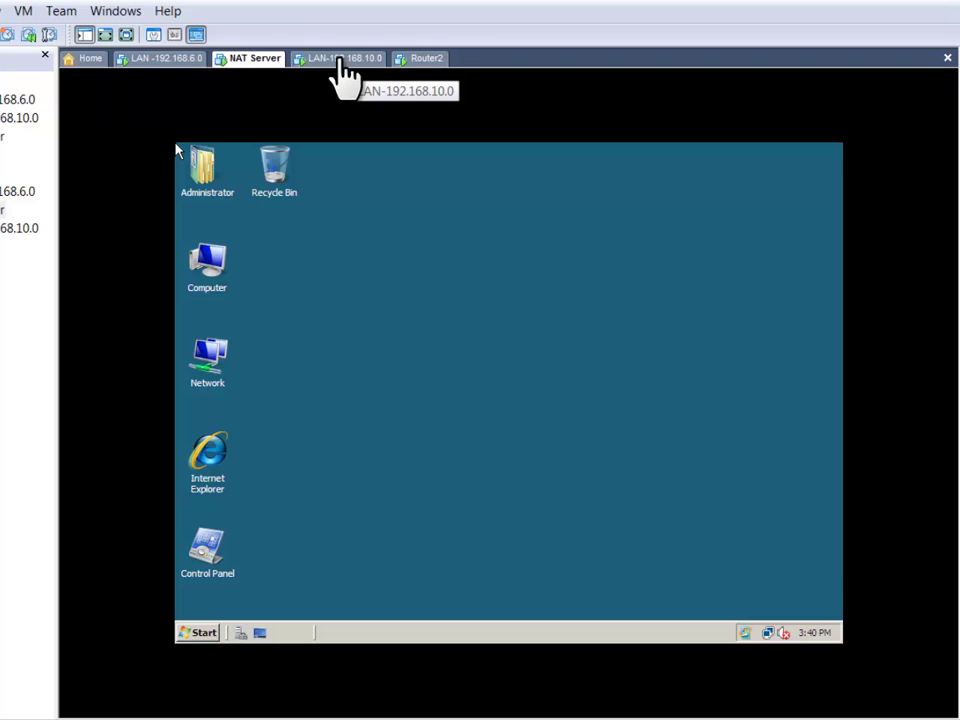
# Step: Rename the LAN-192.168.10.0 virtual machine to LAN-192.168.2.0 in its Options settings
pyautogui.rightClick(341, 60)
pyautogui.click(248, 62)
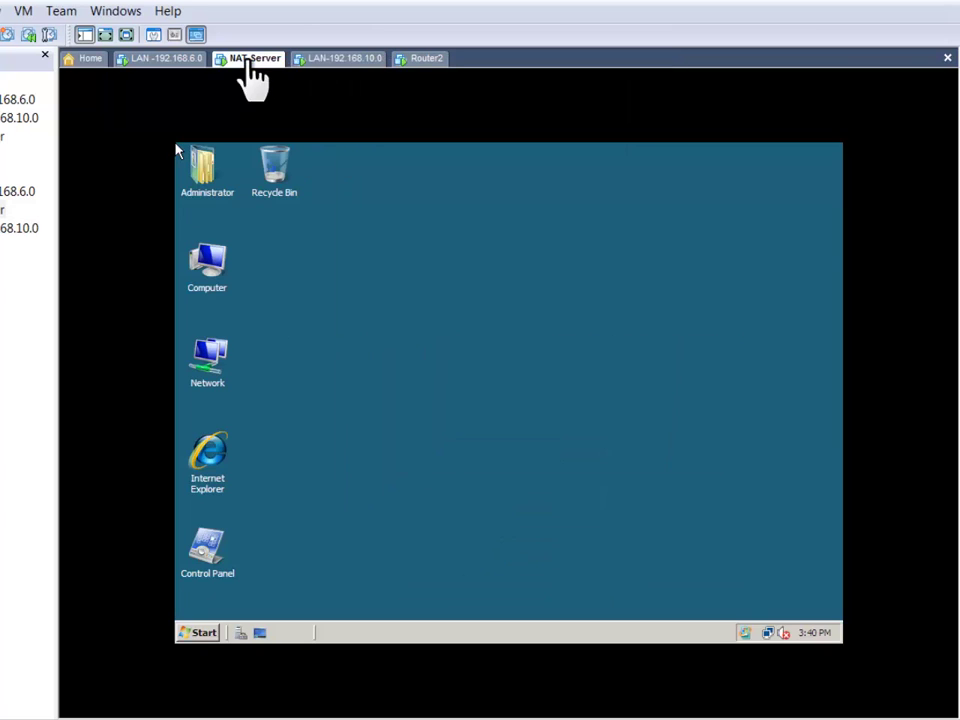
pyautogui.click(309, 58)
pyautogui.rightClick(312, 60)
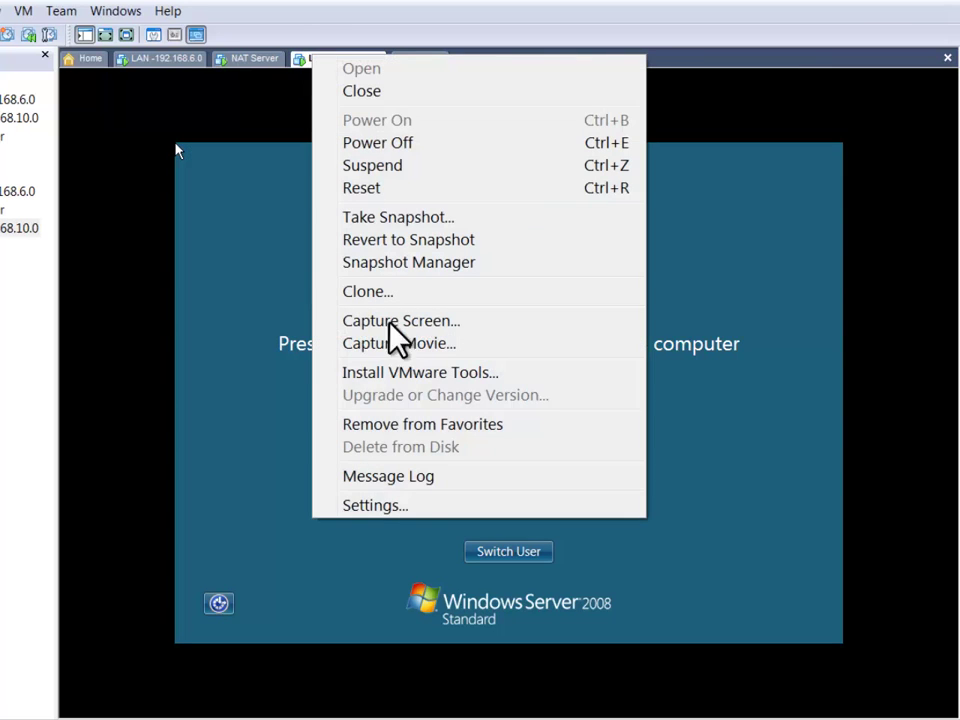
pyautogui.click(405, 508)
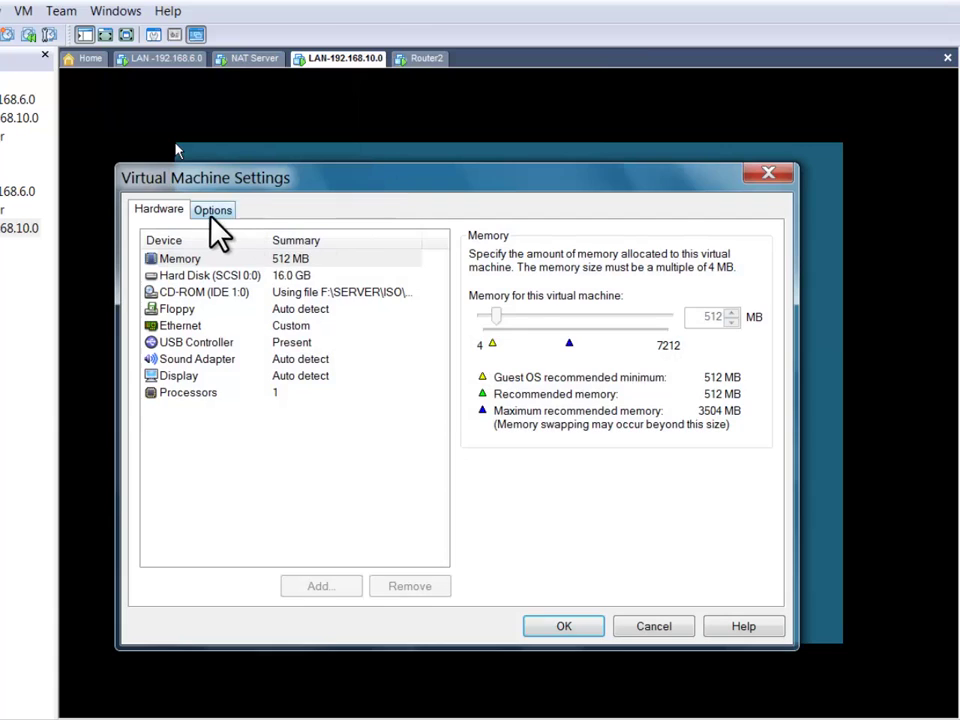
pyautogui.click(212, 212)
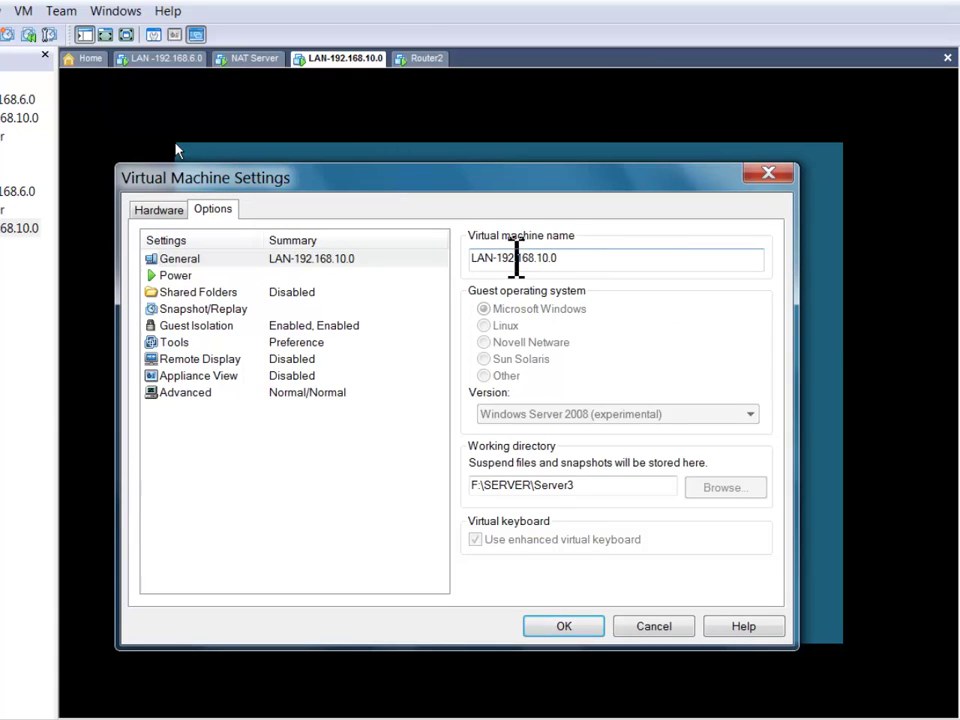
pyautogui.moveTo(537, 259); pyautogui.dragTo(584, 260)
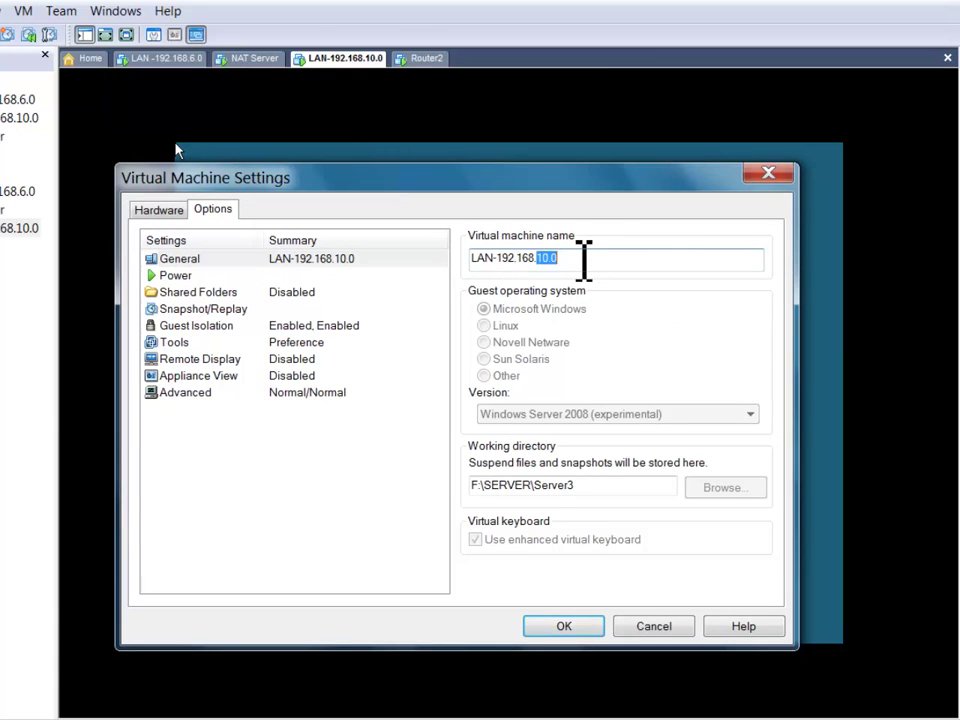
pyautogui.write('2')
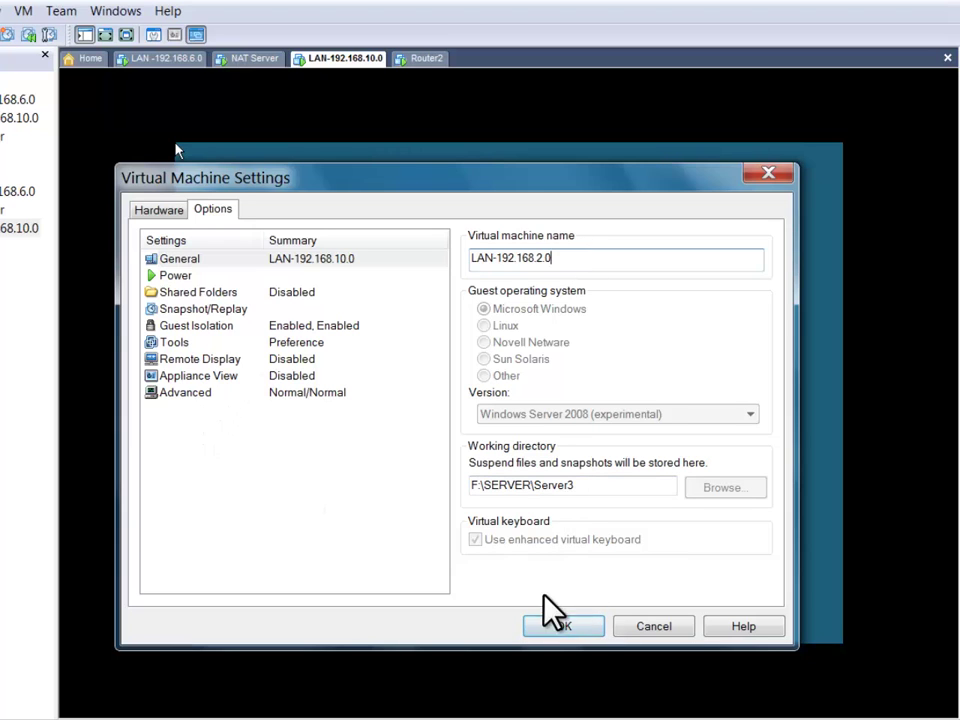
pyautogui.click(555, 622)
# Step: Connect the renamed machine's Ethernet adapter to custom network VMnet3 and save
pyautogui.rightClick(343, 60)
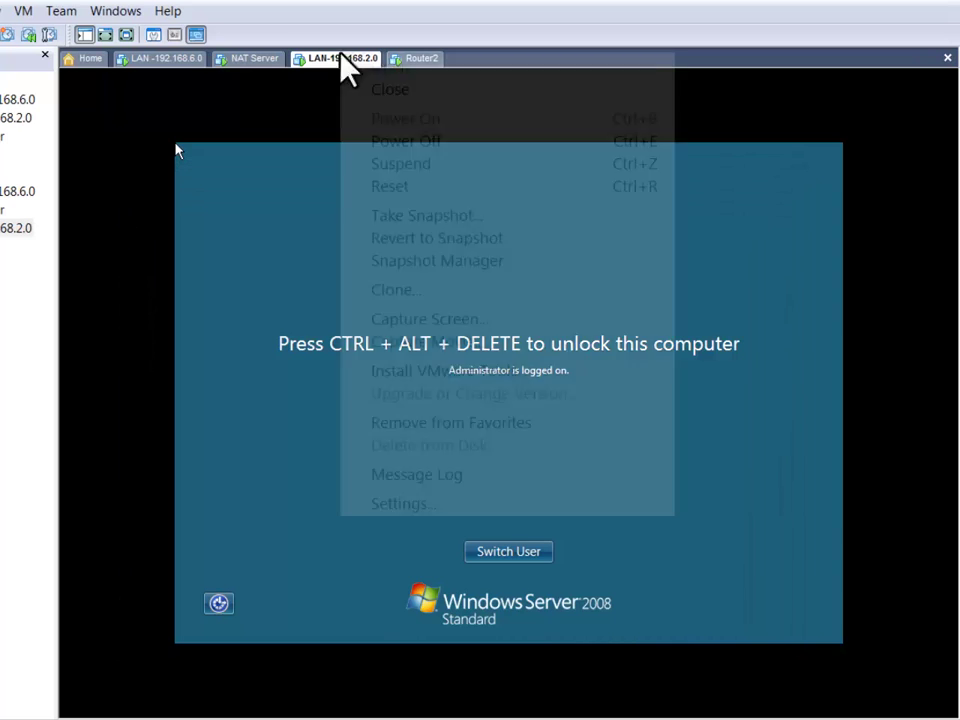
pyautogui.click(450, 506)
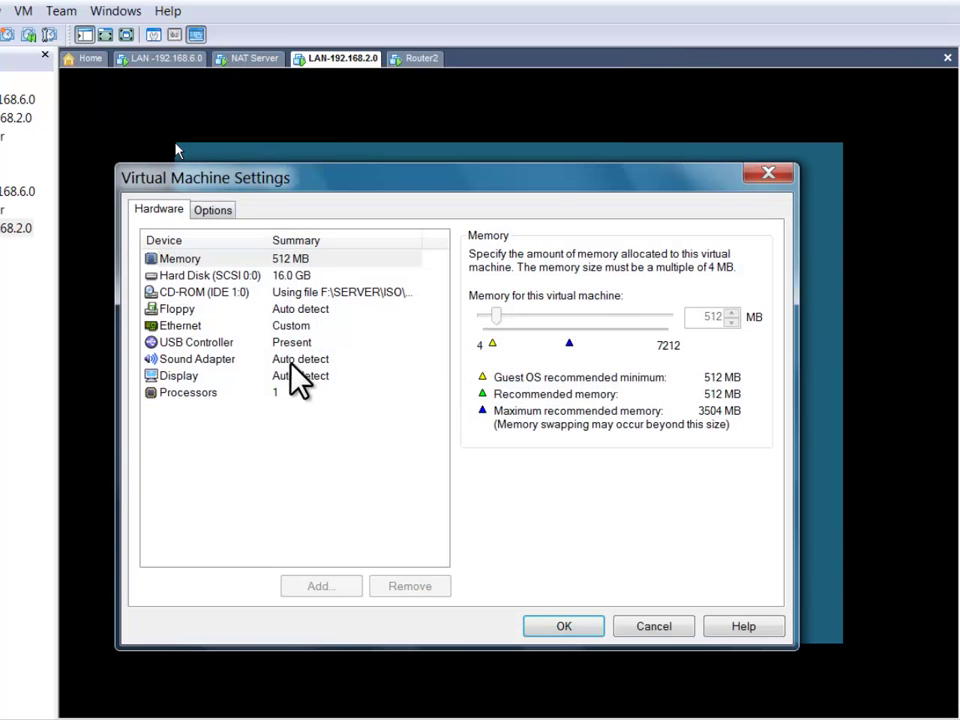
pyautogui.click(287, 328)
pyautogui.click(520, 436)
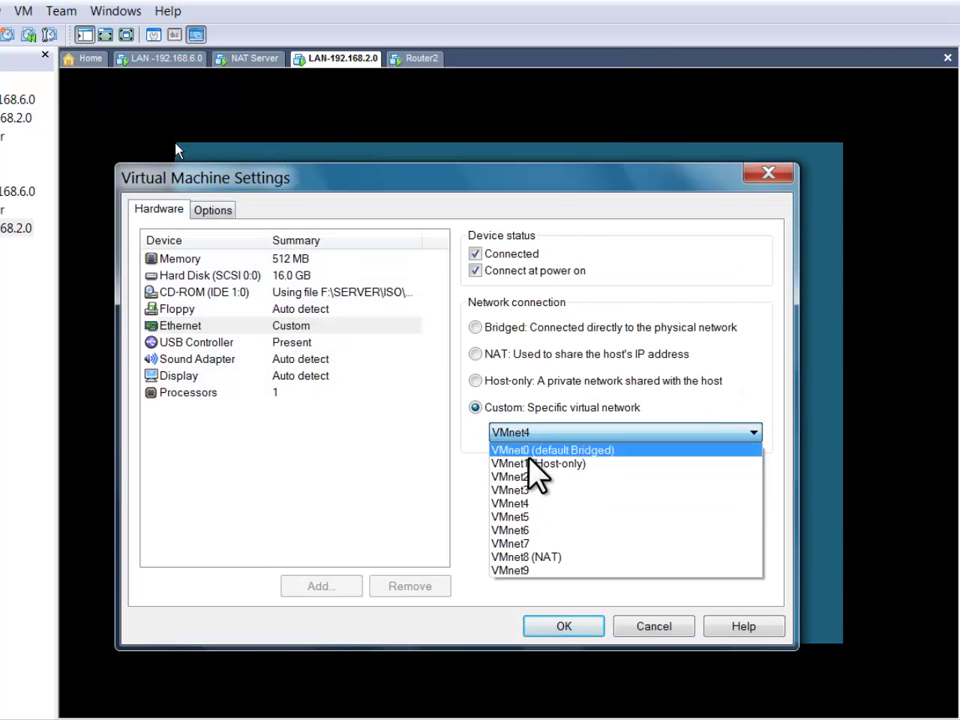
pyautogui.click(535, 490)
pyautogui.click(566, 628)
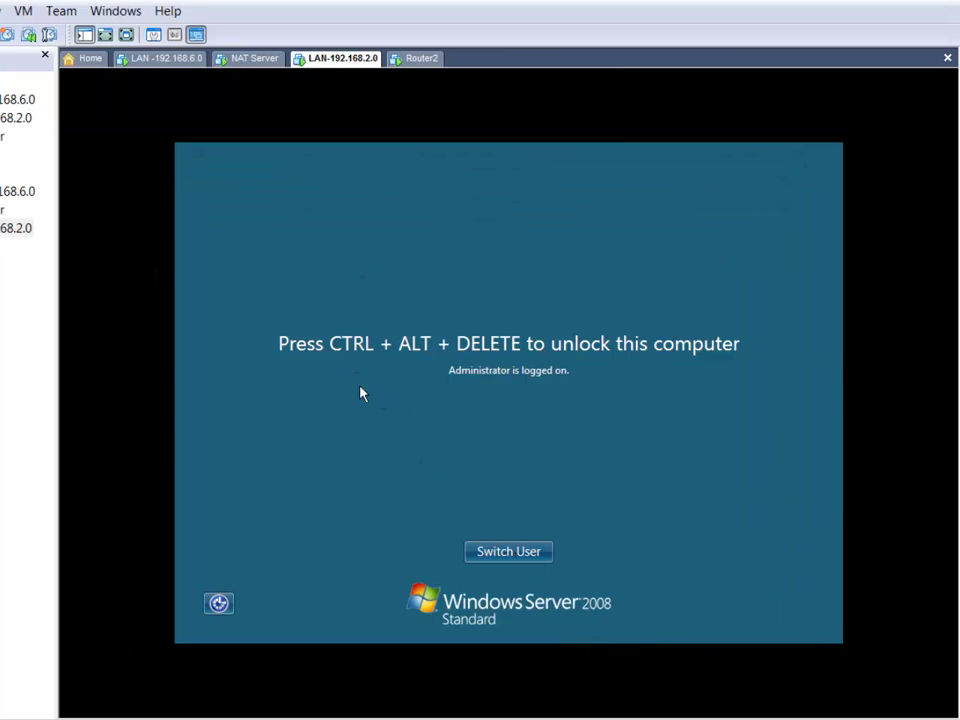
# Step: Log in to the LAN-192.168.2.0 machine with the Administrator password
pyautogui.press('ctrl+alt+Insert')
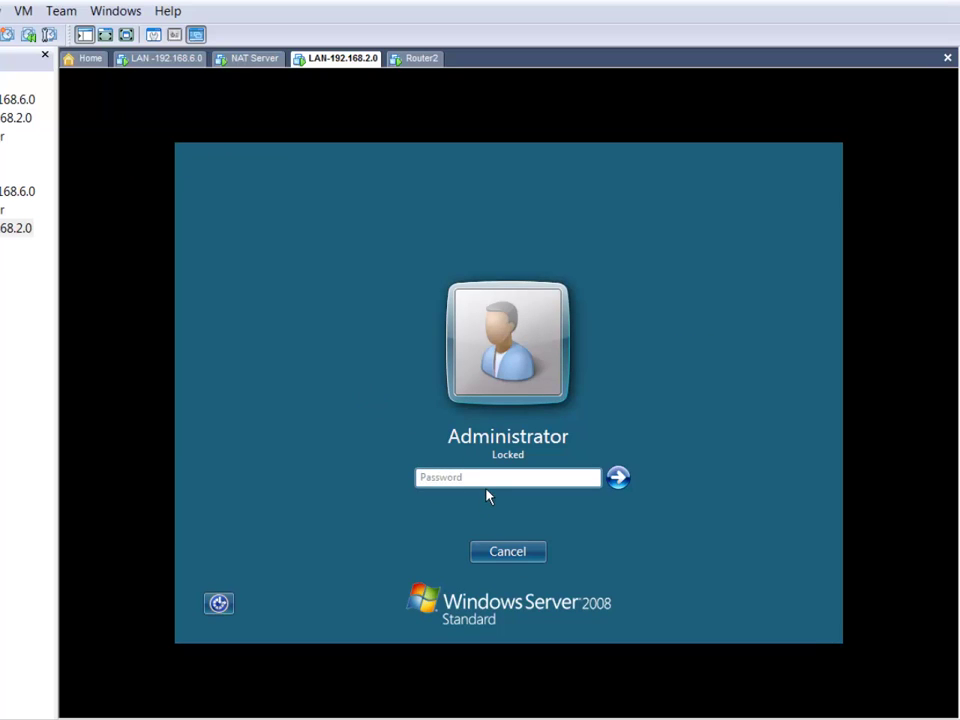
pyautogui.click(486, 480)
pyautogui.press('Return')
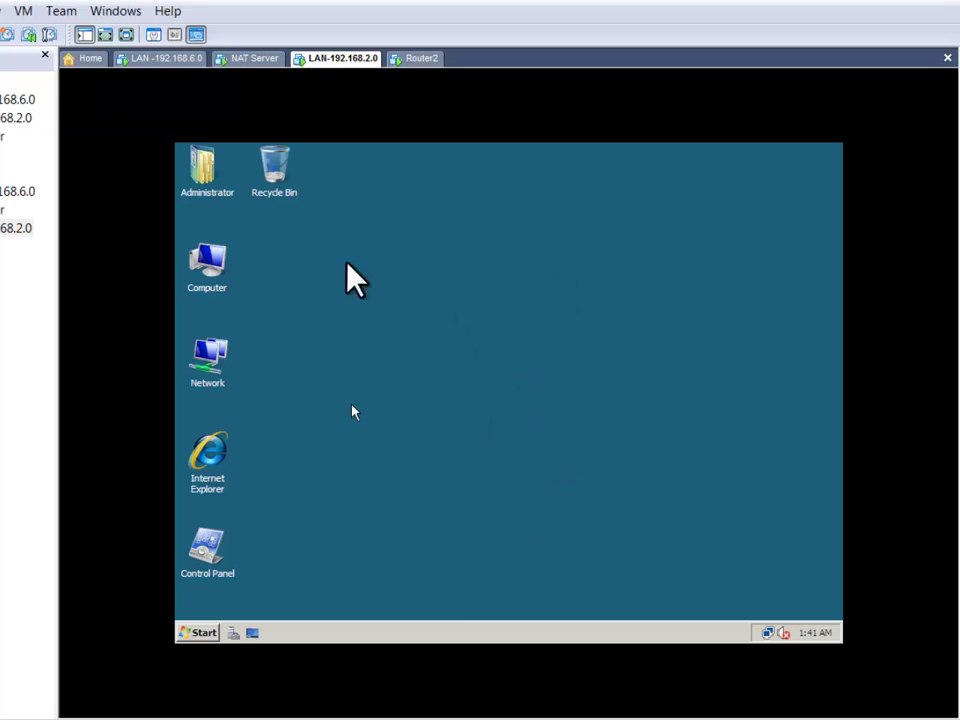
# Step: Open Network Connections through the Network icon's properties
pyautogui.rightClick(215, 381)
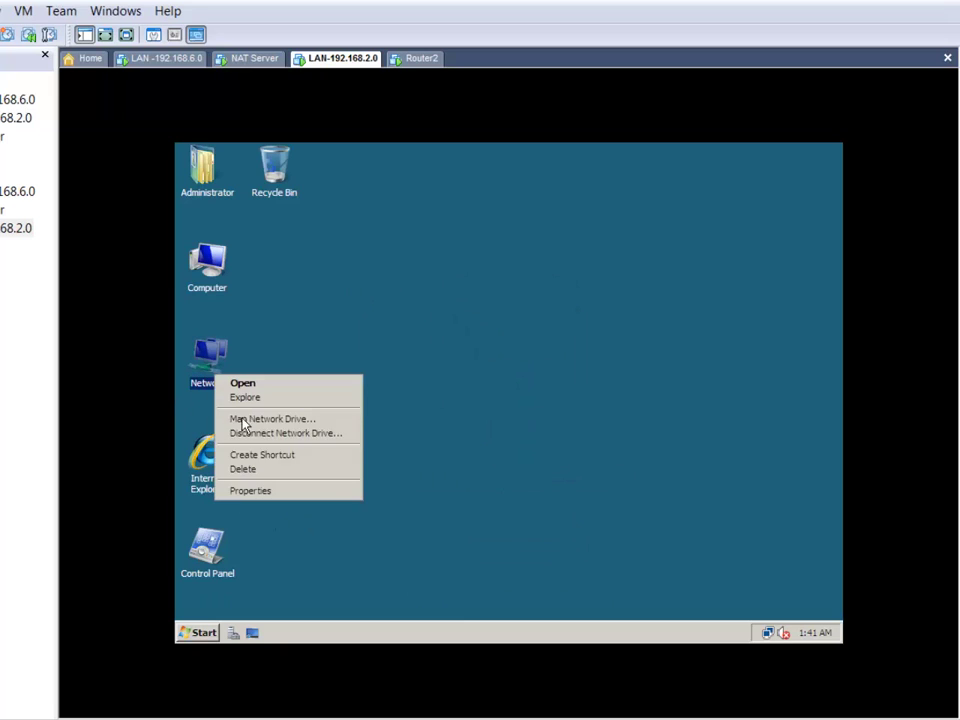
pyautogui.click(266, 491)
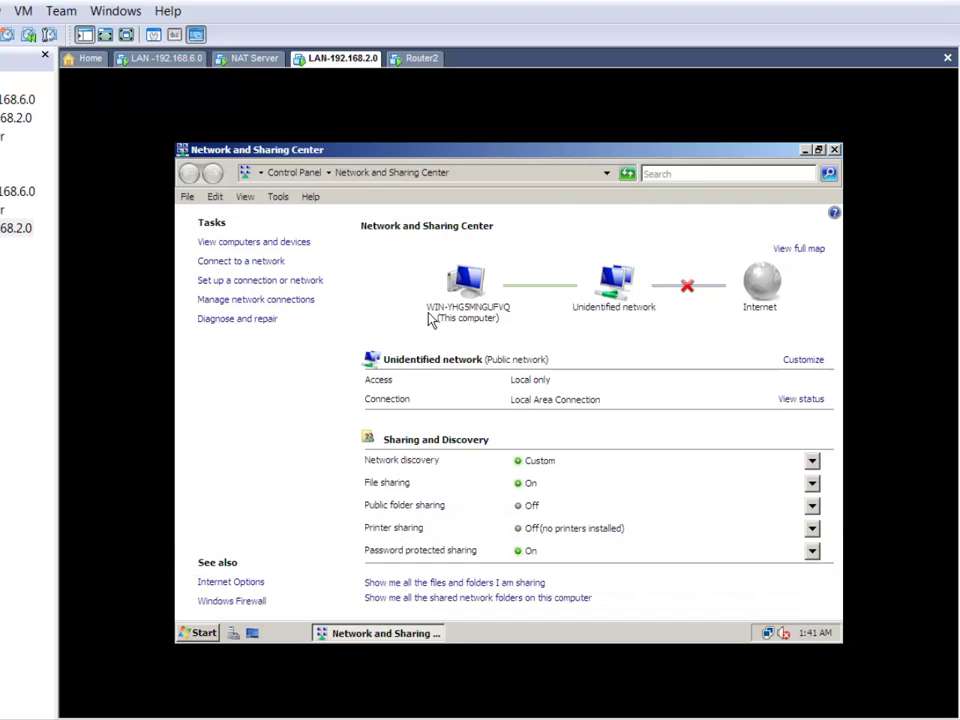
pyautogui.click(306, 303)
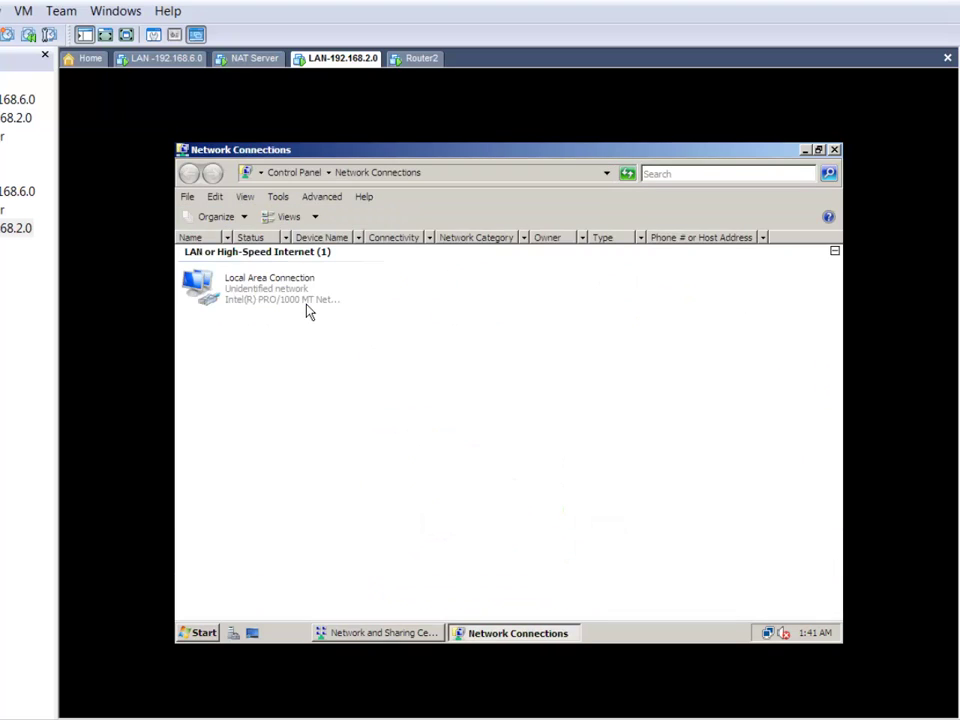
# Step: Change the Local Area Connection's IPv4 default gateway to 192.168.2.1
pyautogui.click(298, 300)
pyautogui.press('Return')
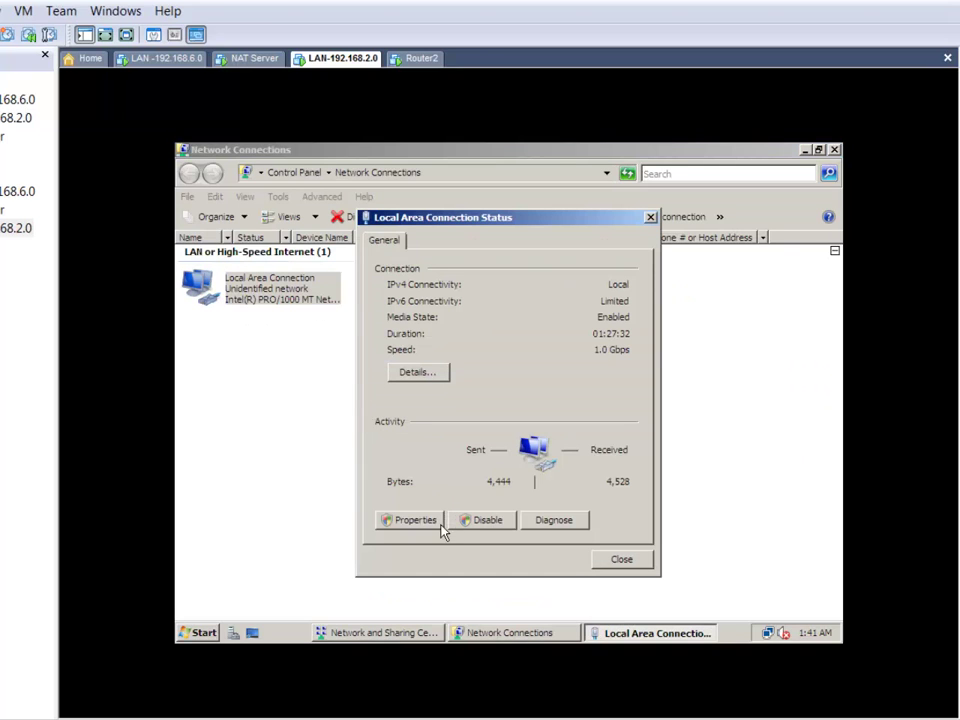
pyautogui.click(440, 523)
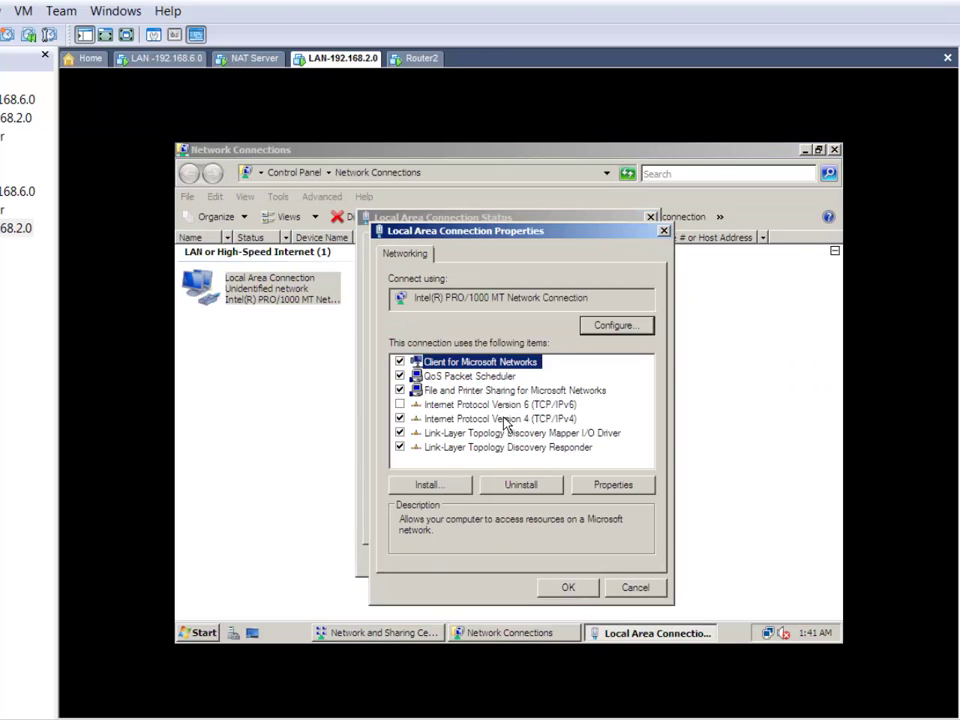
pyautogui.click(525, 404)
pyautogui.click(536, 420)
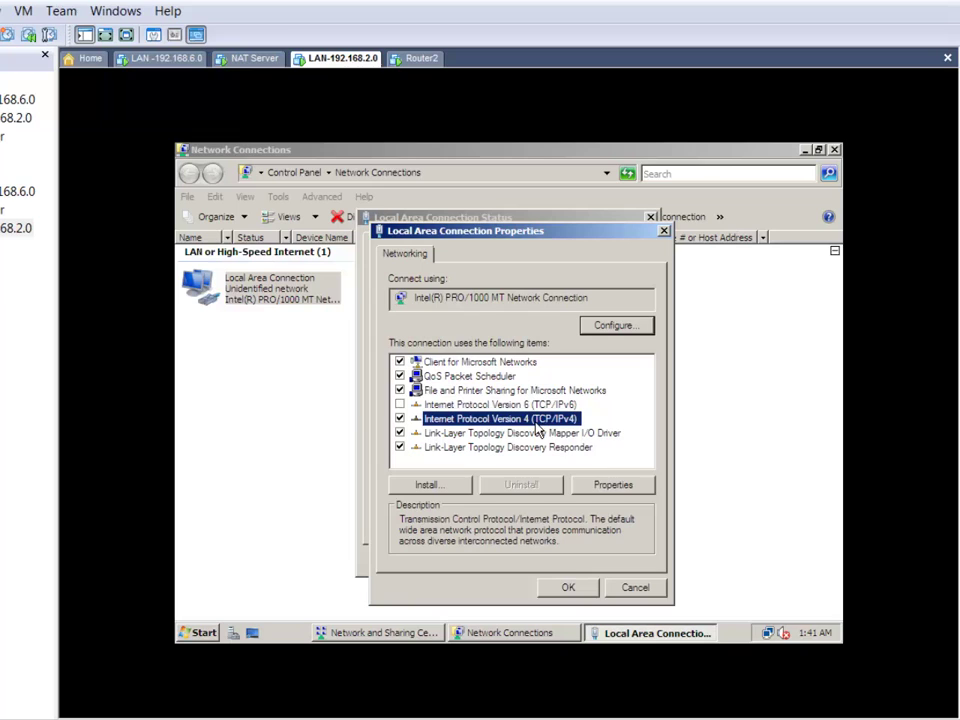
pyautogui.click(614, 486)
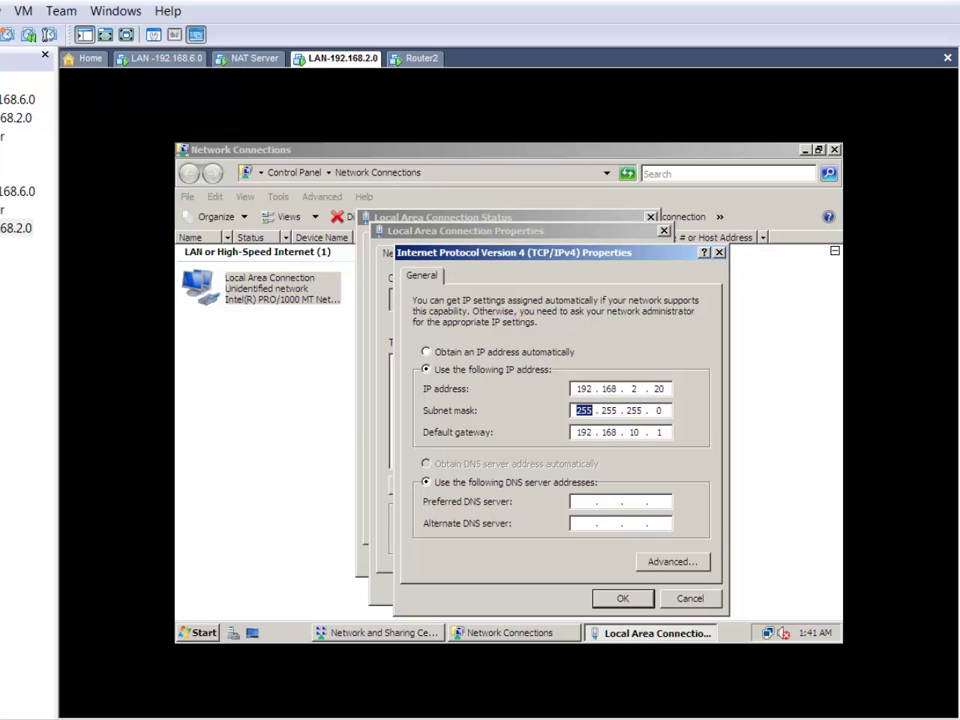
pyautogui.doubleClick(633, 432)
pyautogui.write('2')
pyautogui.click(620, 598)
# Step: Close the connection properties and status windows and switch to NAT Server
pyautogui.click(583, 590)
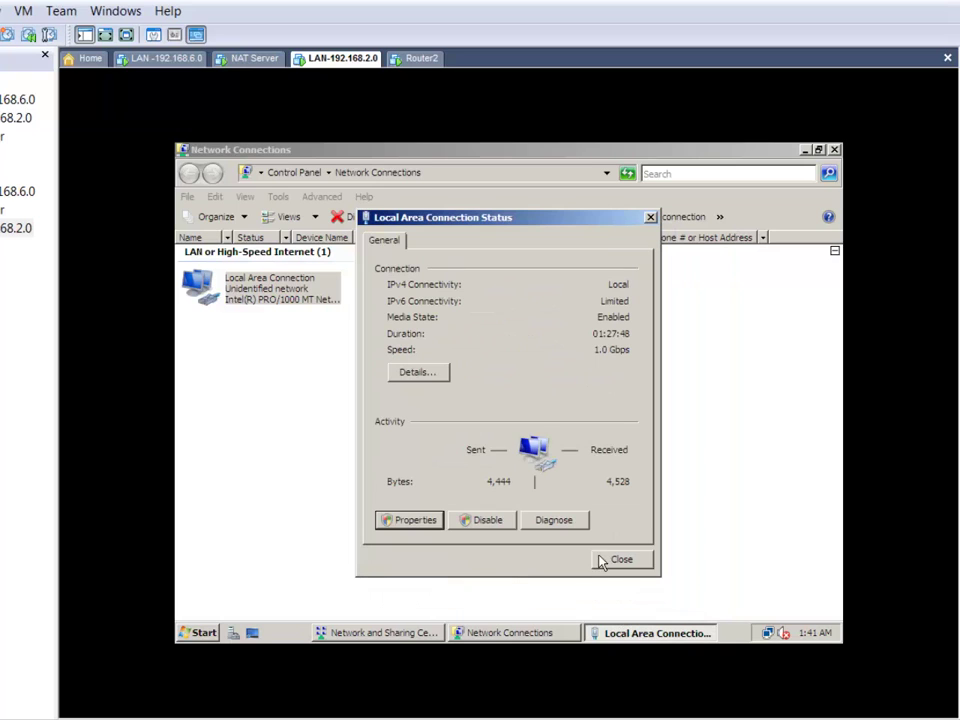
pyautogui.click(612, 560)
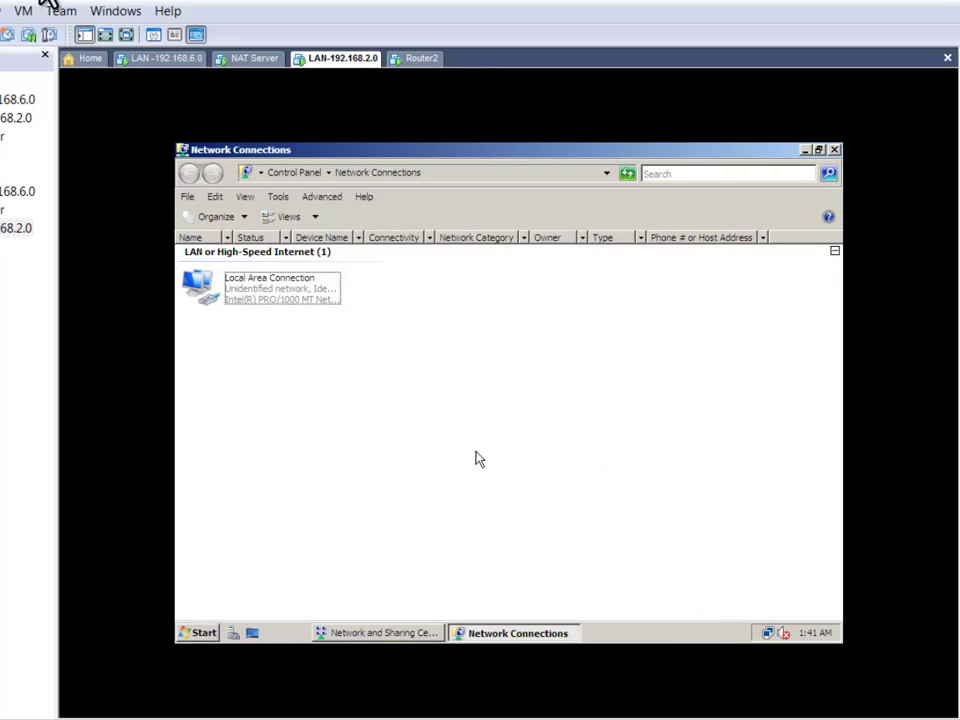
pyautogui.click(252, 60)
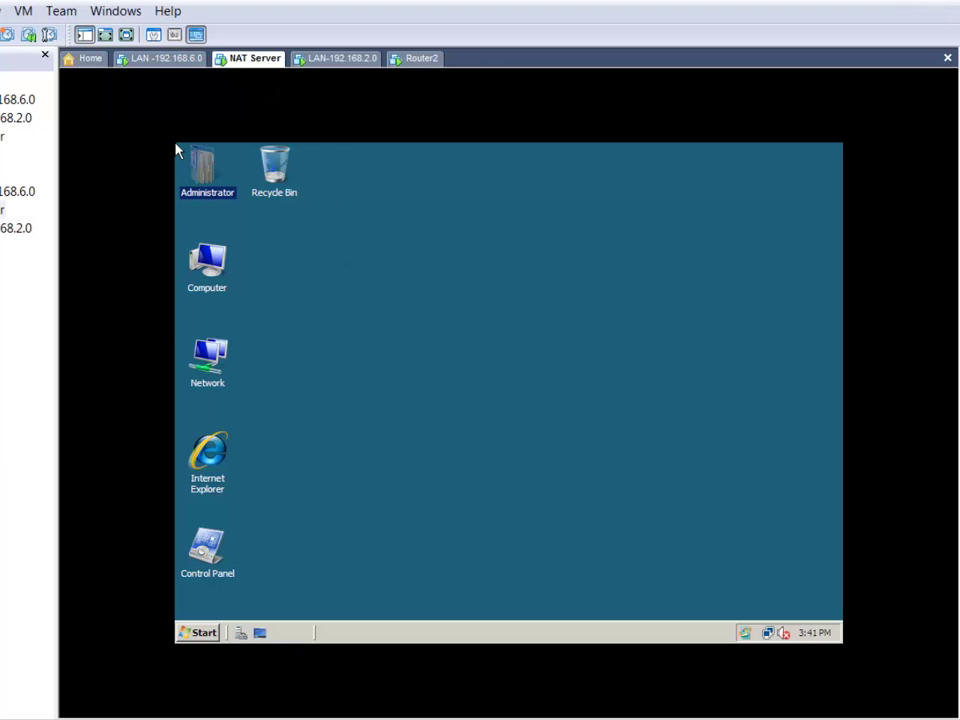
# Step: Refresh the NAT Server desktop and briefly open then dismiss the programs list
pyautogui.rightClick(317, 304)
pyautogui.click(379, 339)
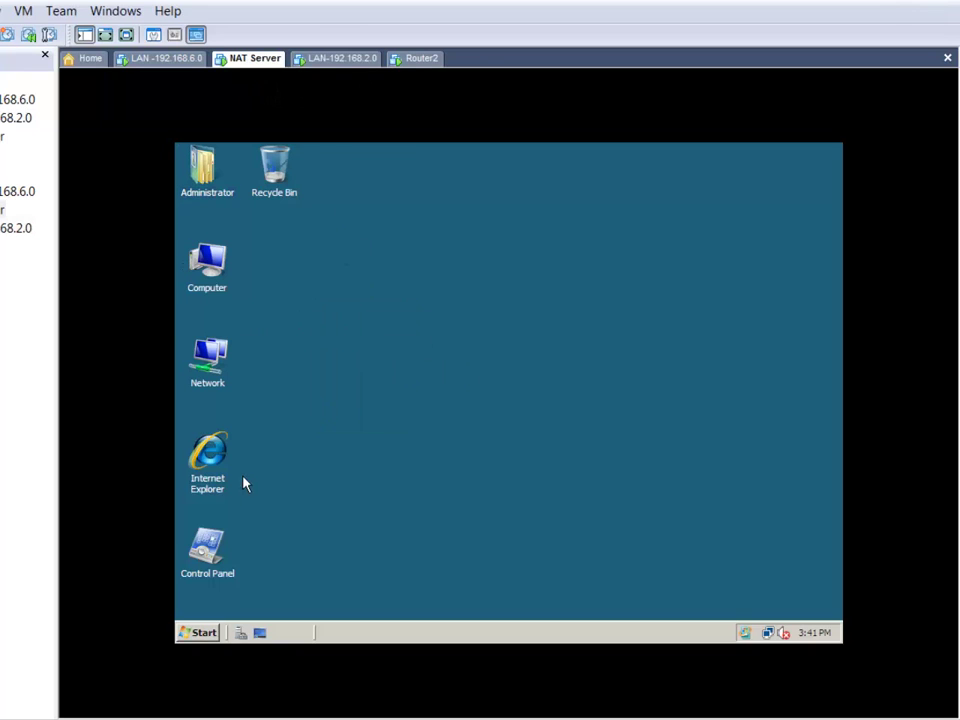
pyautogui.click(212, 633)
pyautogui.moveTo(280, 449)
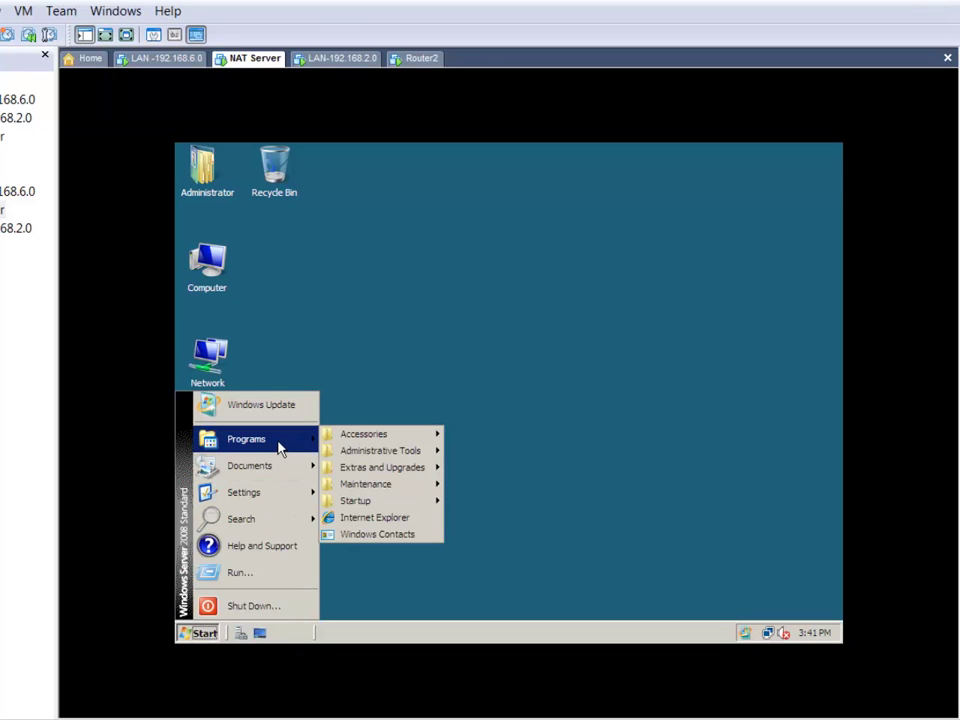
pyautogui.click(348, 340)
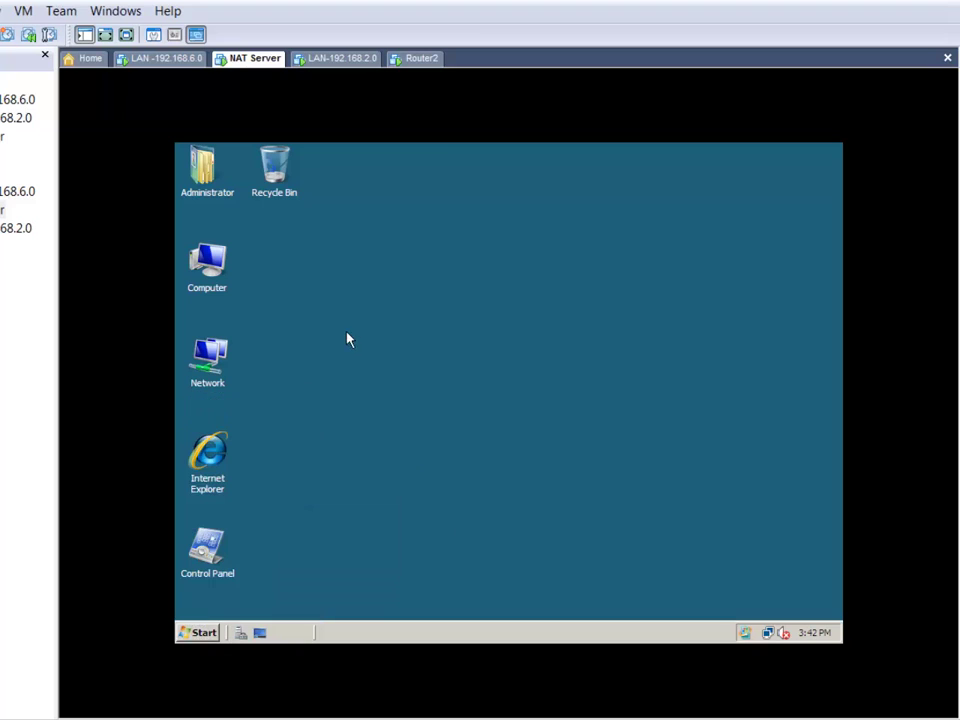
# Step: Check the External(192.168.2.1) and Internal (192.168.6.1) adapters in Network Connections, then close both windows
pyautogui.rightClick(226, 372)
pyautogui.click(278, 482)
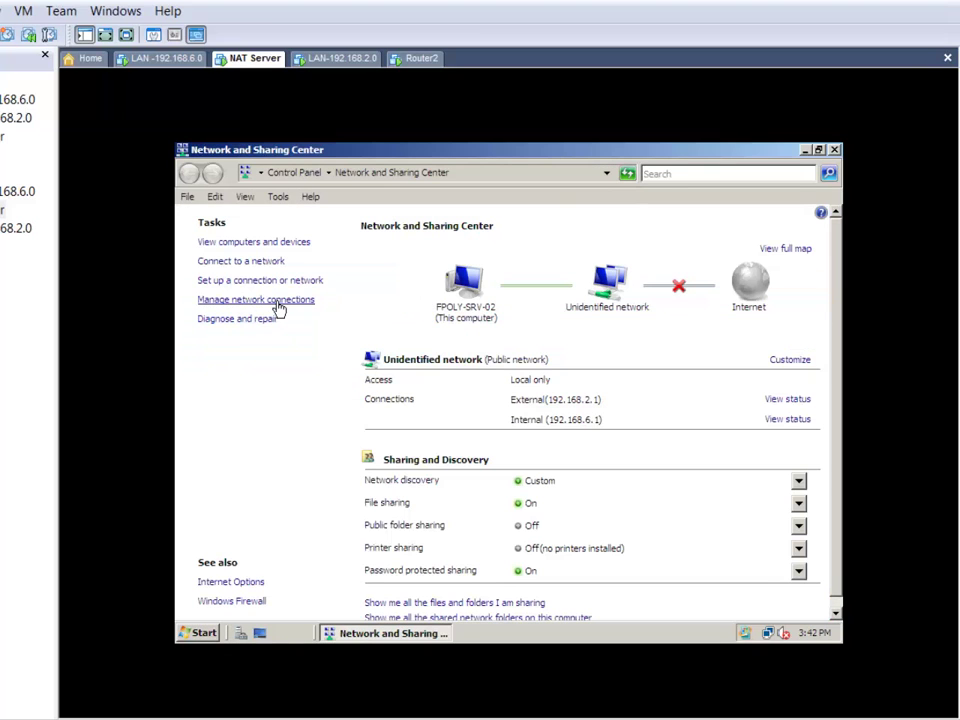
pyautogui.click(274, 300)
pyautogui.click(422, 302)
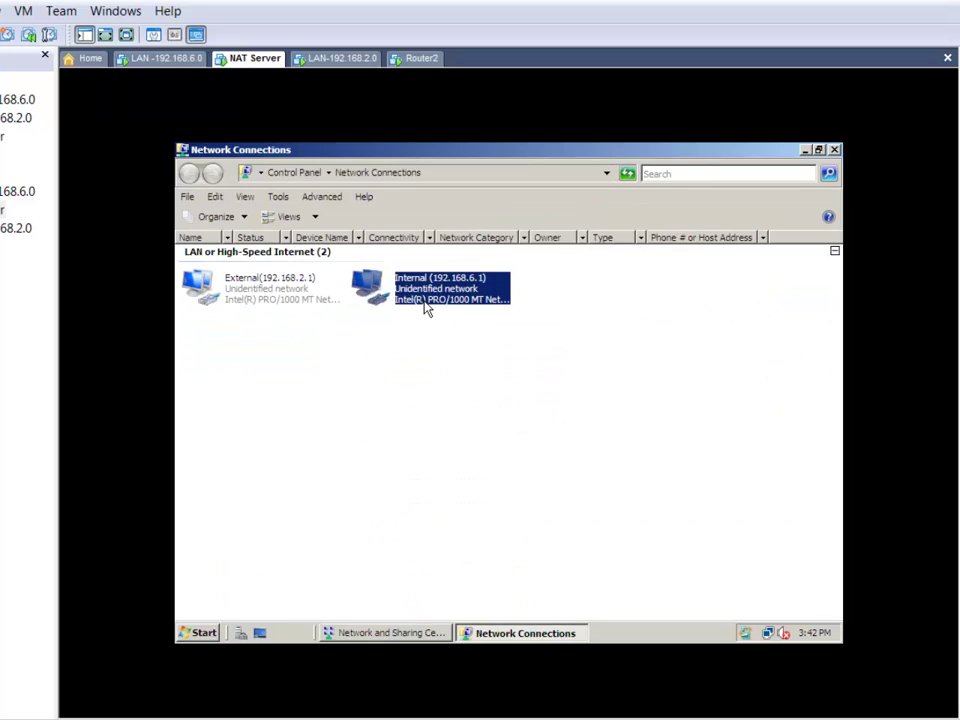
pyautogui.click(447, 357)
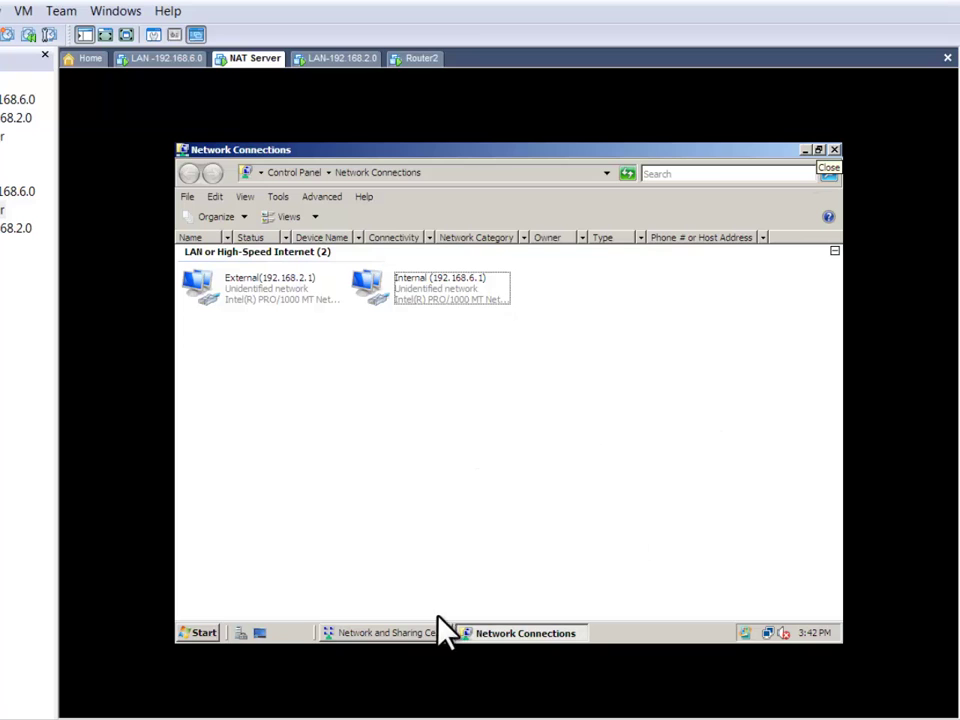
pyautogui.click(834, 151)
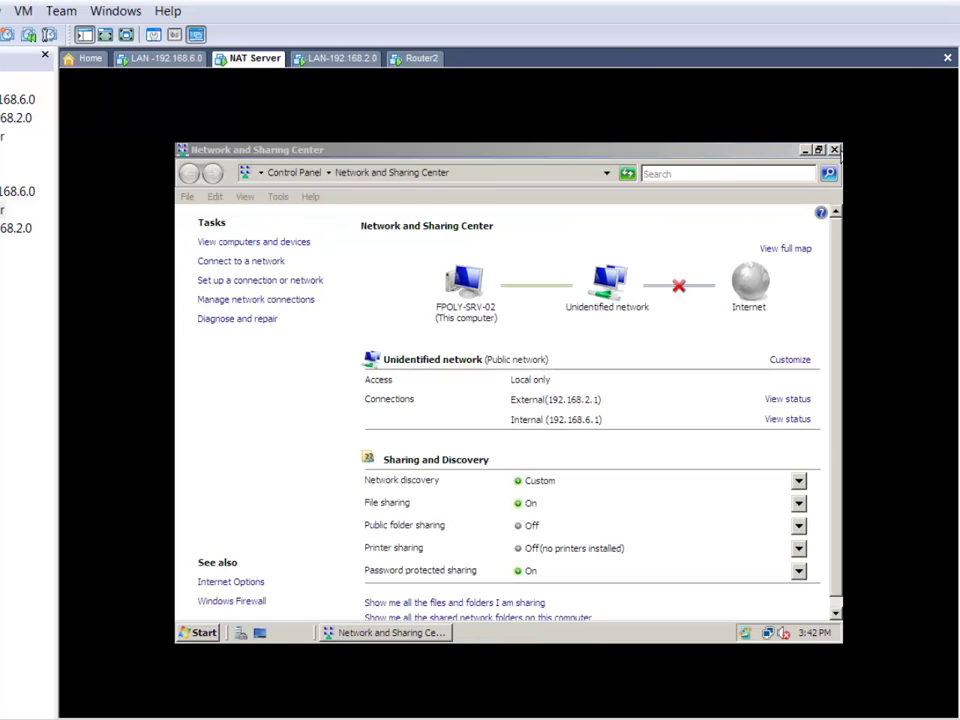
pyautogui.click(834, 151)
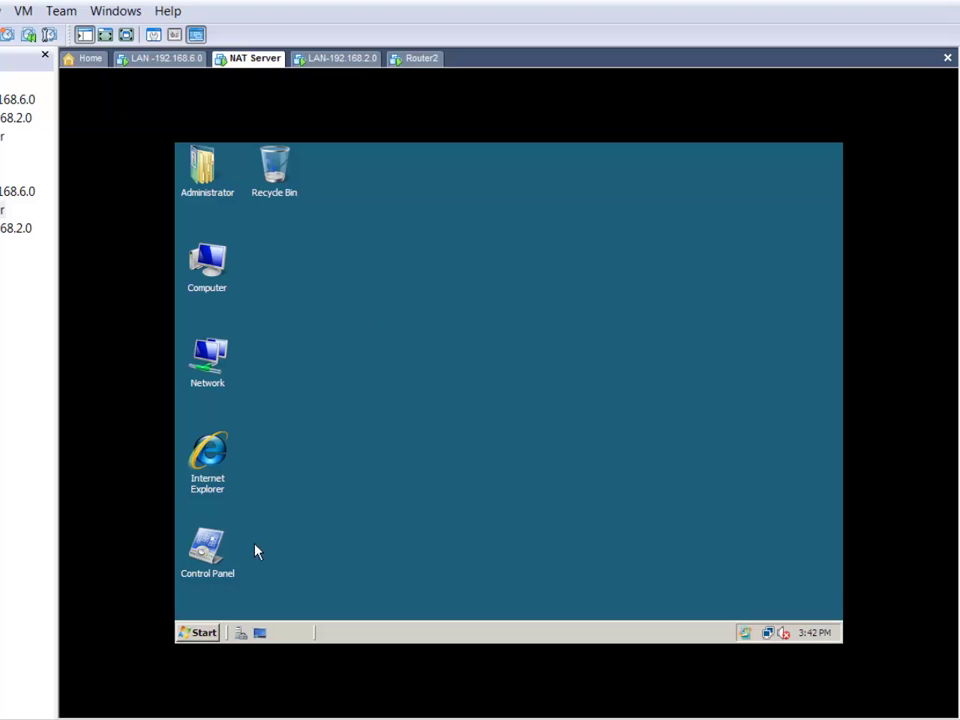
pyautogui.click(200, 638)
pyautogui.moveTo(266, 442)
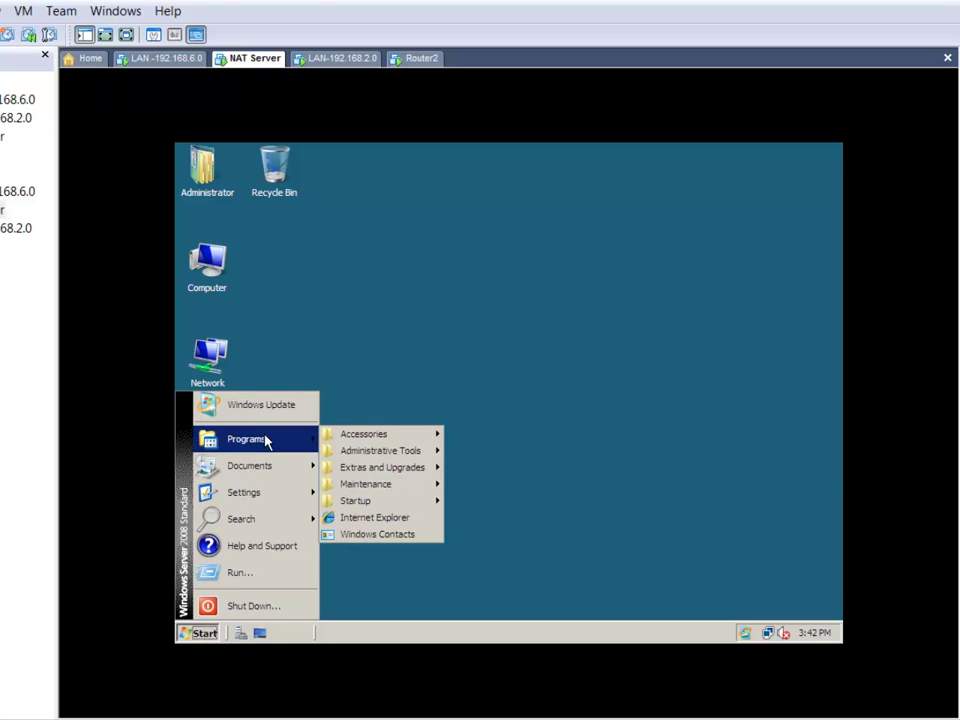
pyautogui.click(404, 360)
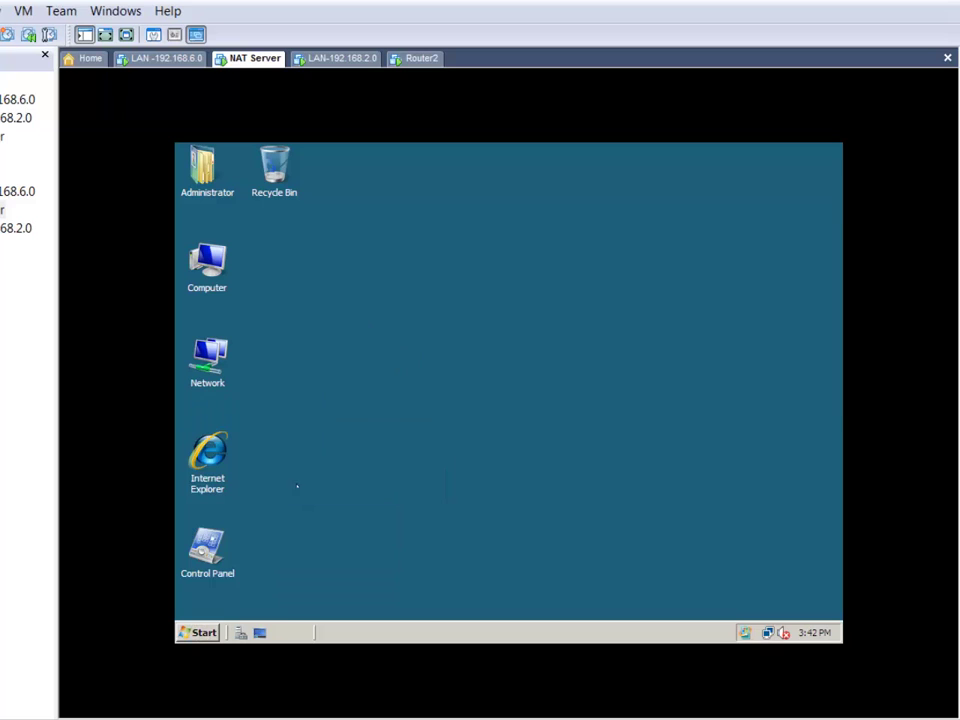
pyautogui.click(204, 636)
pyautogui.moveTo(276, 435)
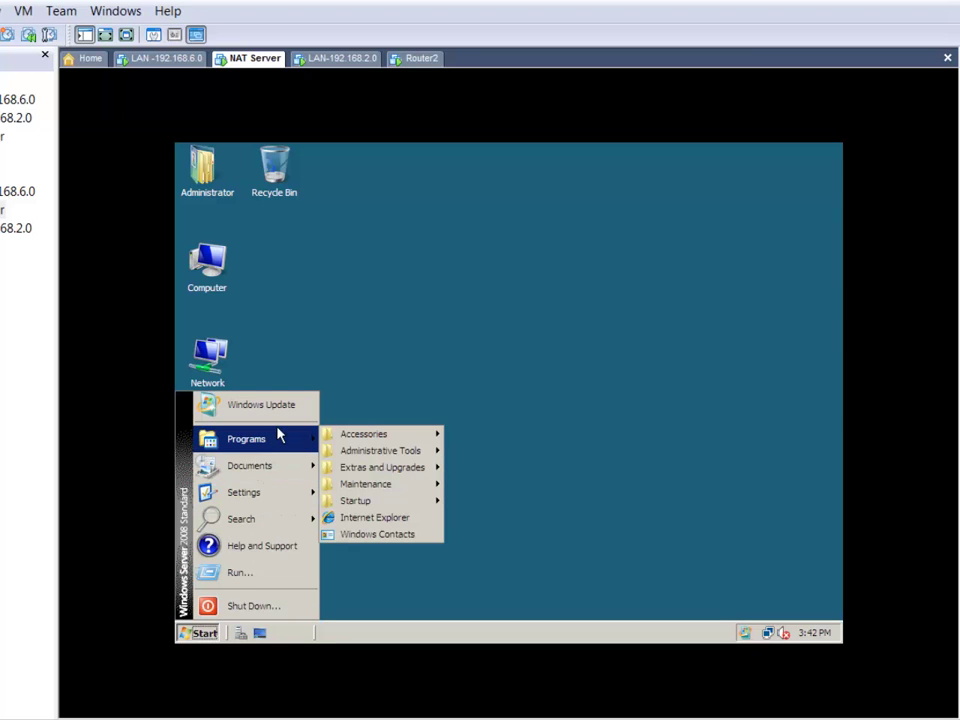
pyautogui.moveTo(405, 450)
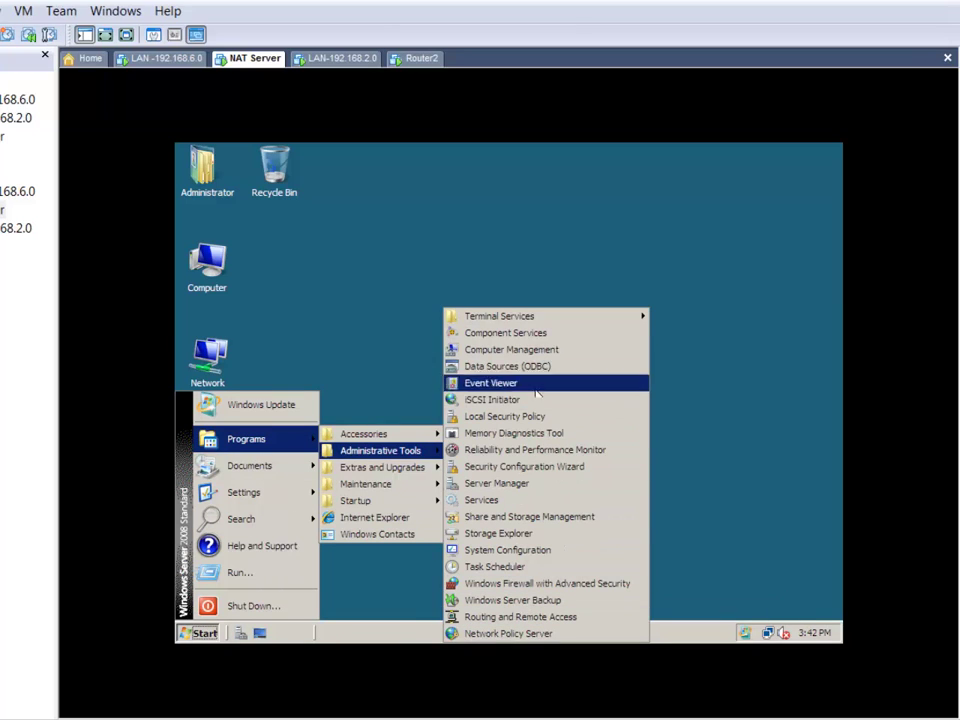
pyautogui.click(381, 377)
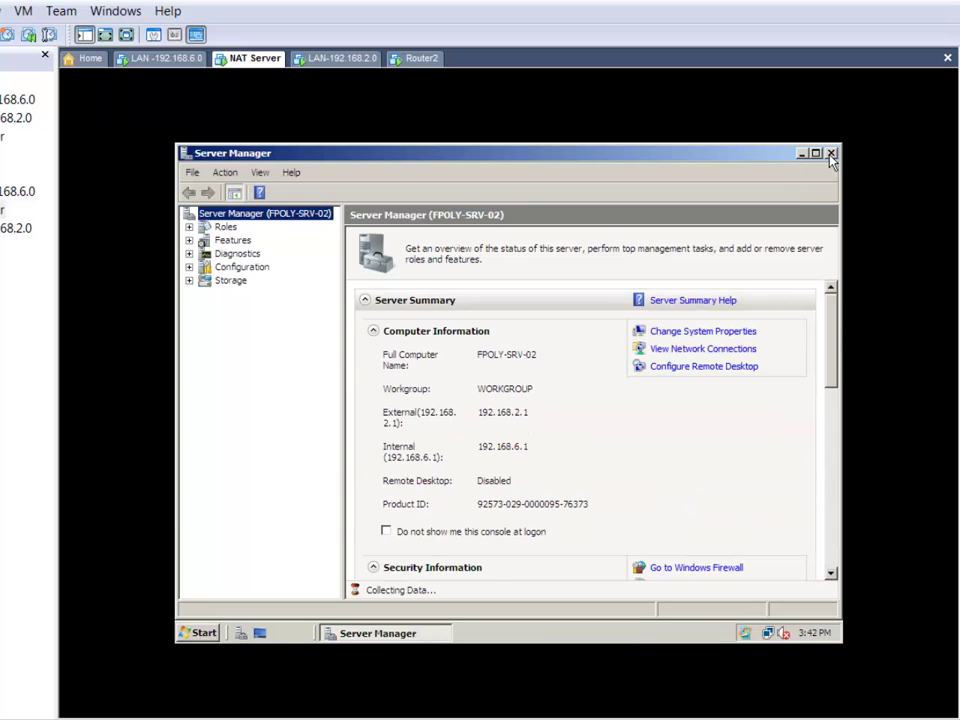
pyautogui.click(830, 155)
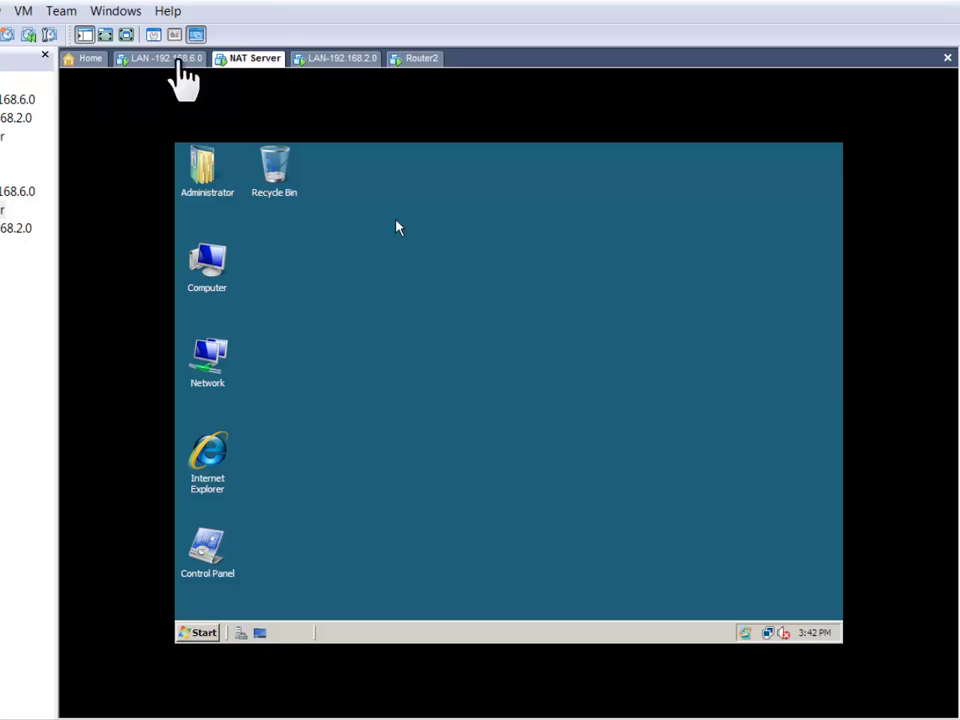
# Step: Go to Snapshot 1 in Snapshot Manager, confirm, and dismiss the CPU and background-snapshot hints
pyautogui.rightClick(250, 58)
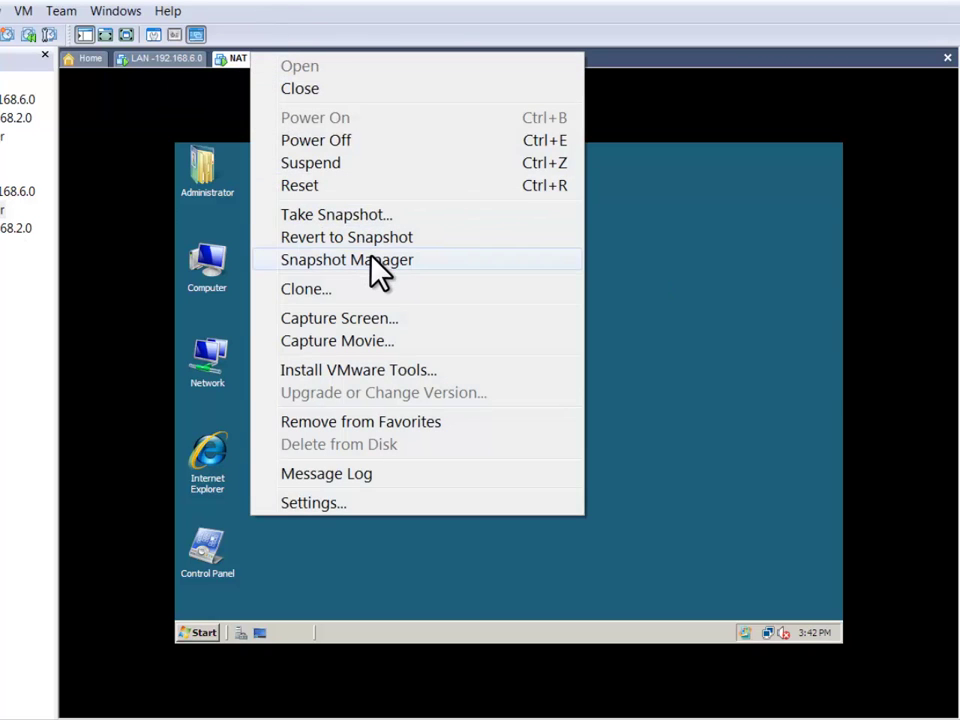
pyautogui.click(371, 259)
pyautogui.click(111, 58)
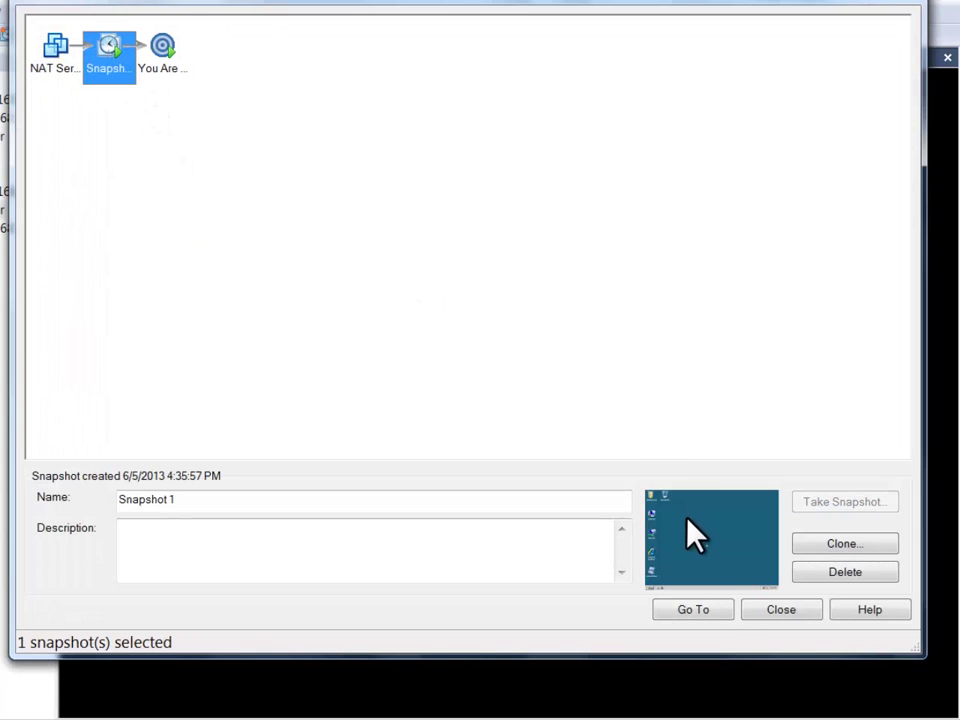
pyautogui.click(700, 608)
pyautogui.click(611, 355)
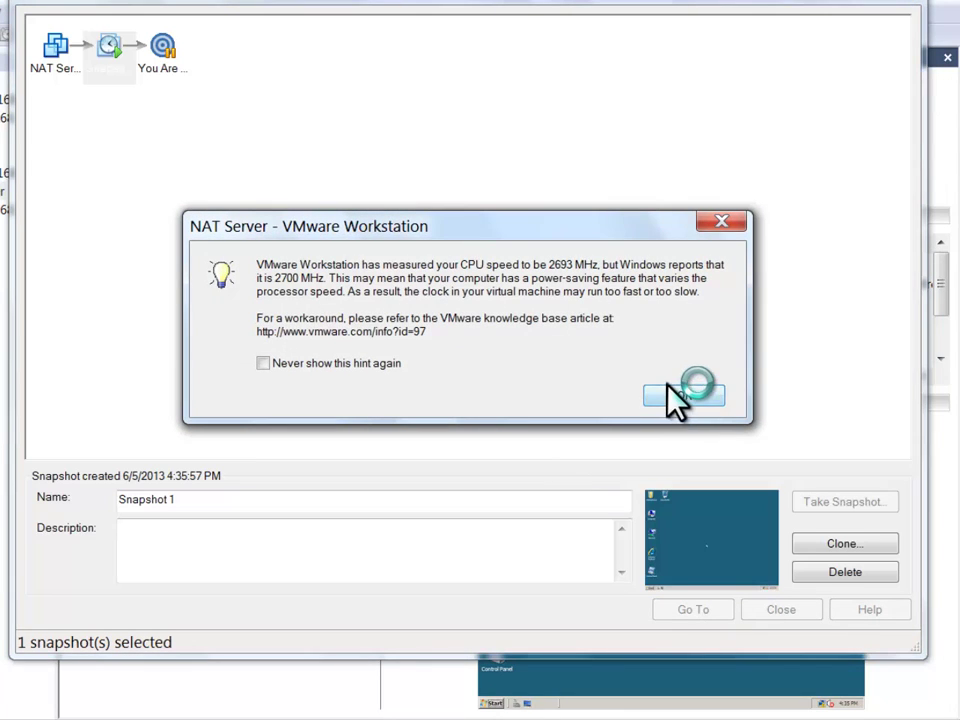
pyautogui.click(672, 395)
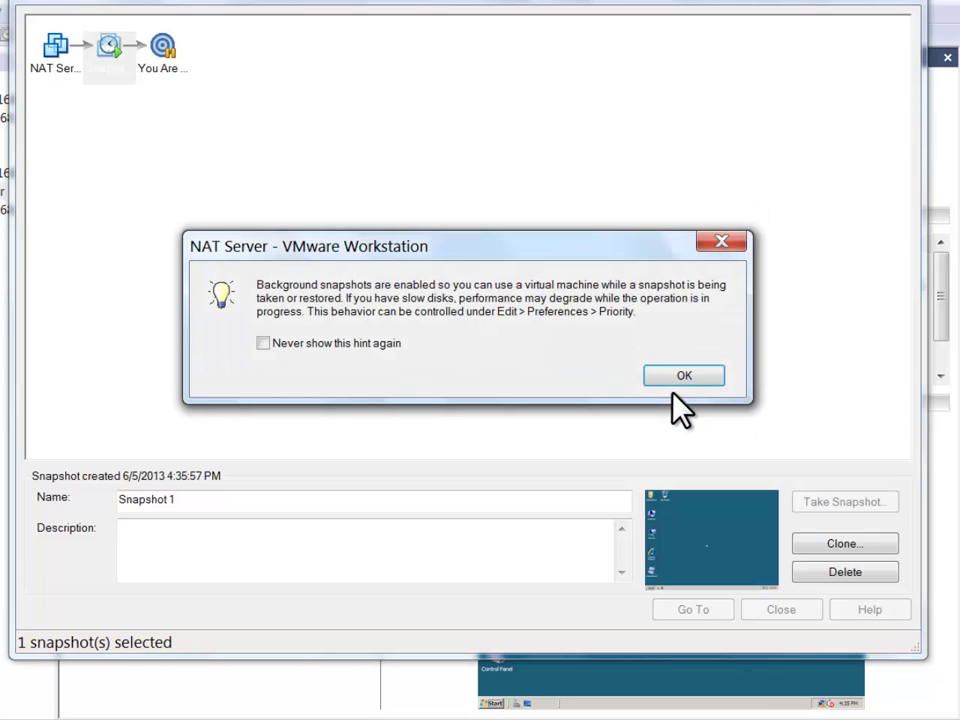
pyautogui.click(683, 380)
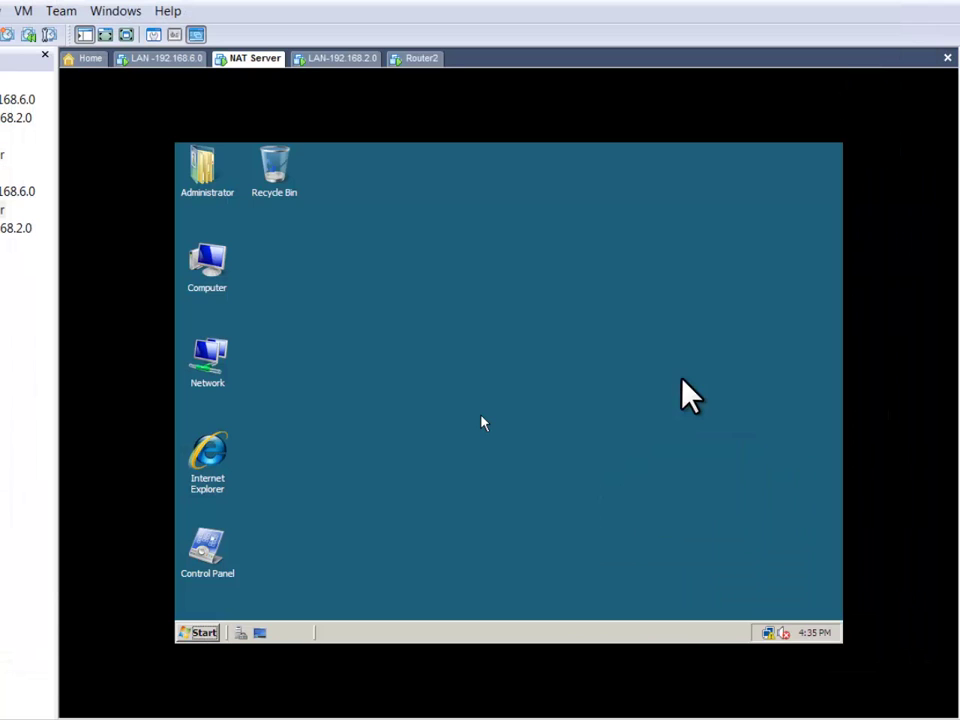
# Step: Set NAT Server's Ethernet adapter to custom VMnet2, then power the machine off
pyautogui.rightClick(256, 68)
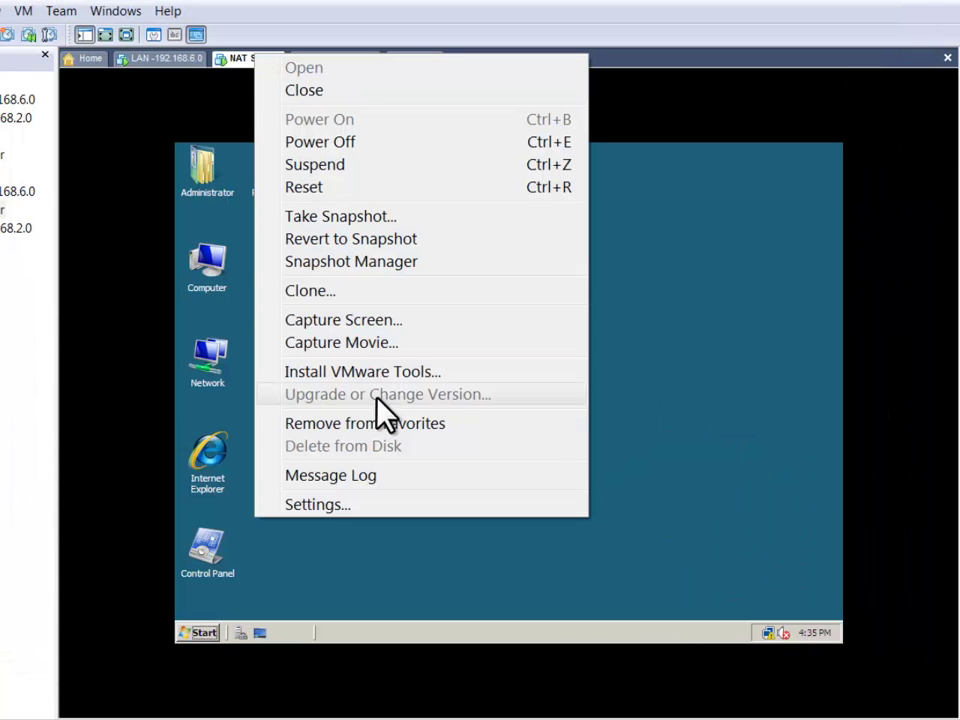
pyautogui.click(359, 503)
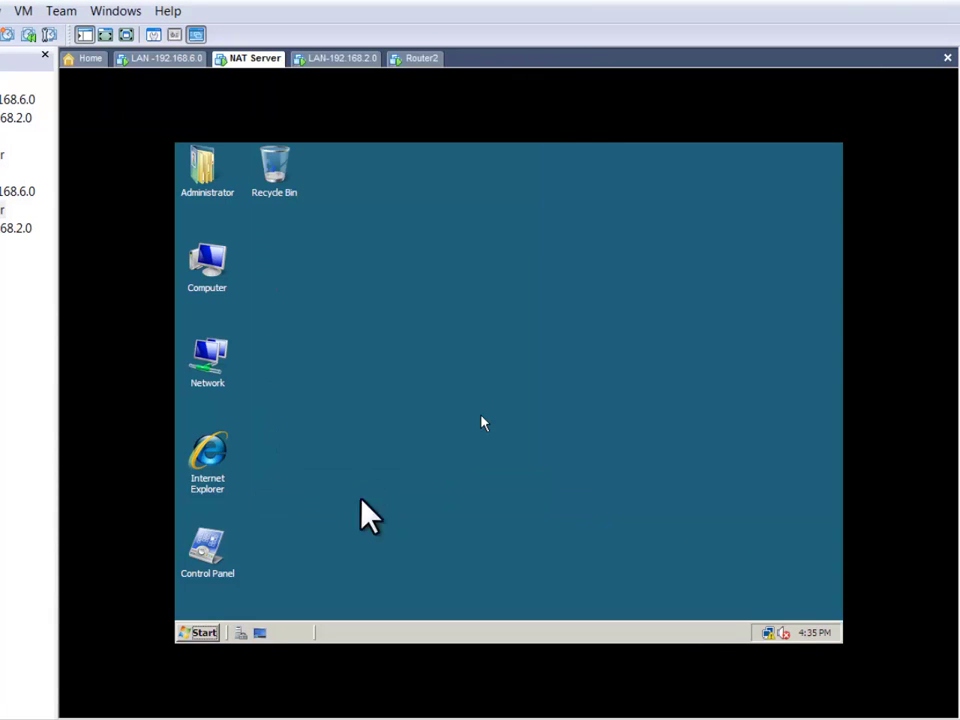
pyautogui.click(293, 328)
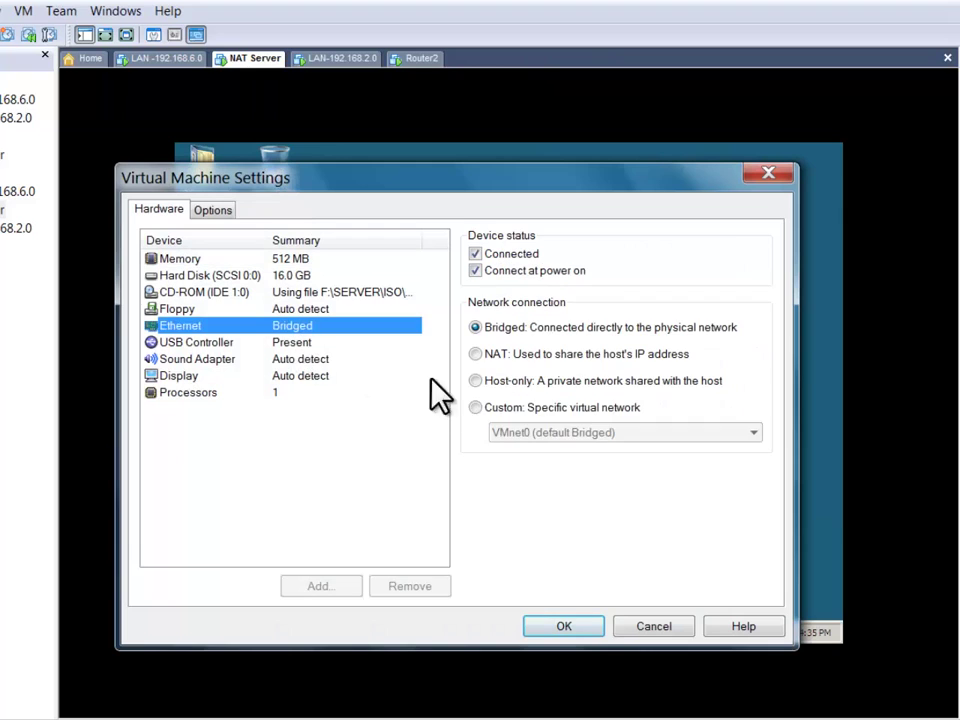
pyautogui.click(526, 407)
pyautogui.click(531, 434)
pyautogui.click(537, 470)
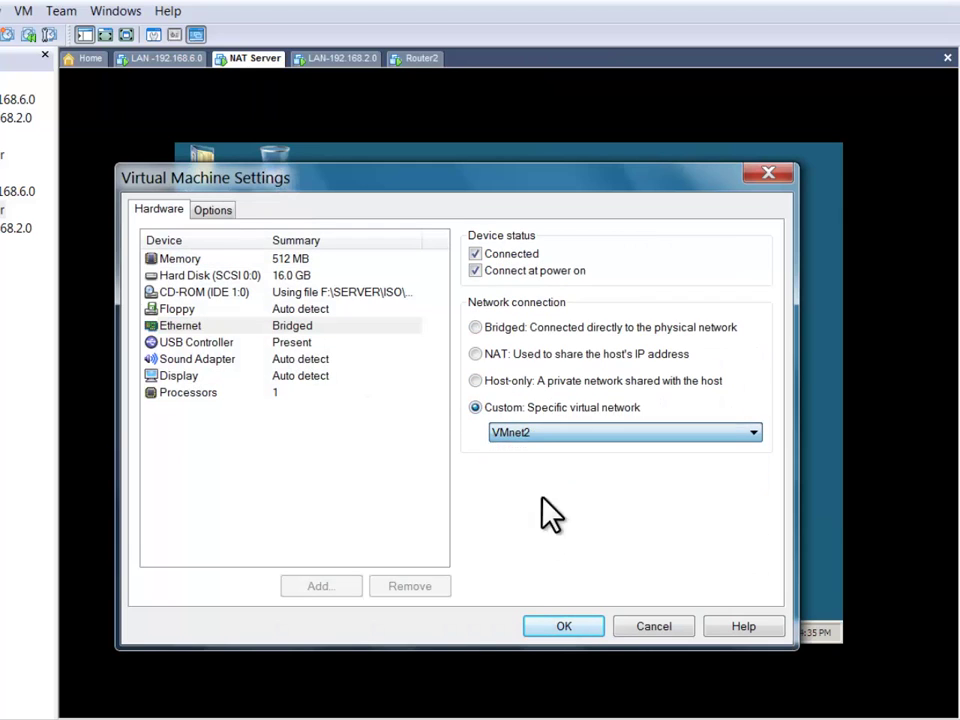
pyautogui.click(535, 620)
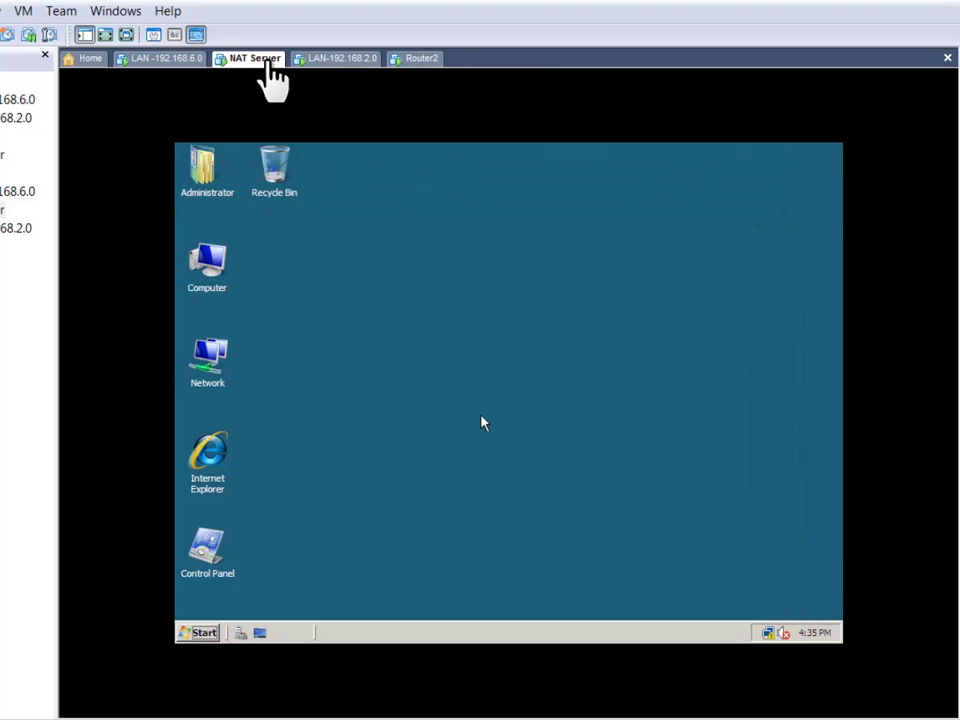
pyautogui.rightClick(263, 62)
pyautogui.click(343, 146)
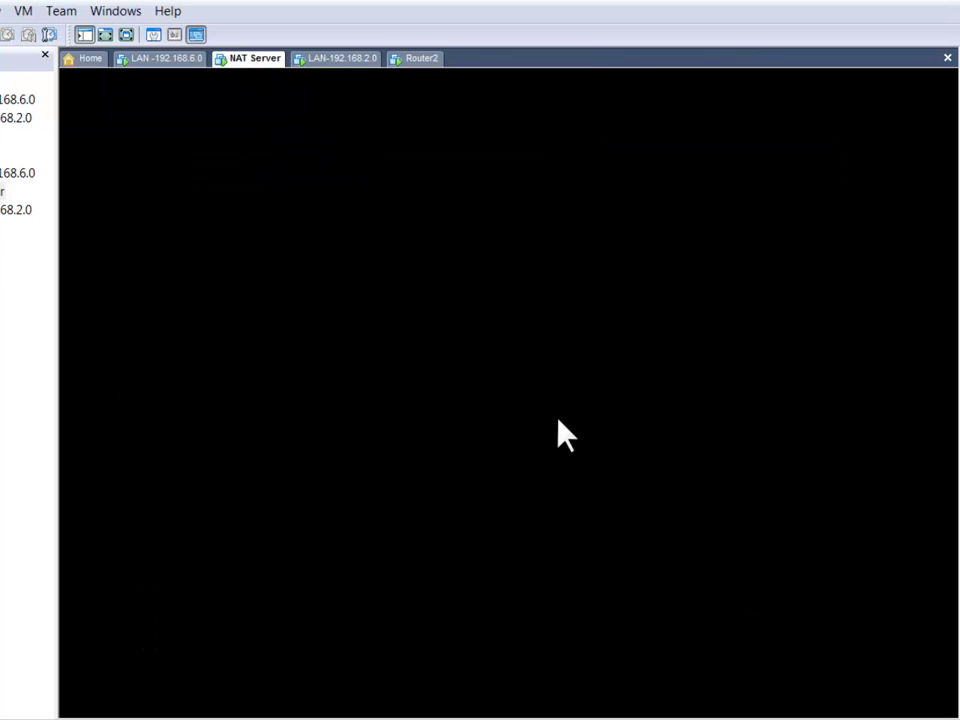
# Step: Add an Ethernet 2 adapter on custom network VMnet3 to NAT Server and save the settings
pyautogui.rightClick(255, 60)
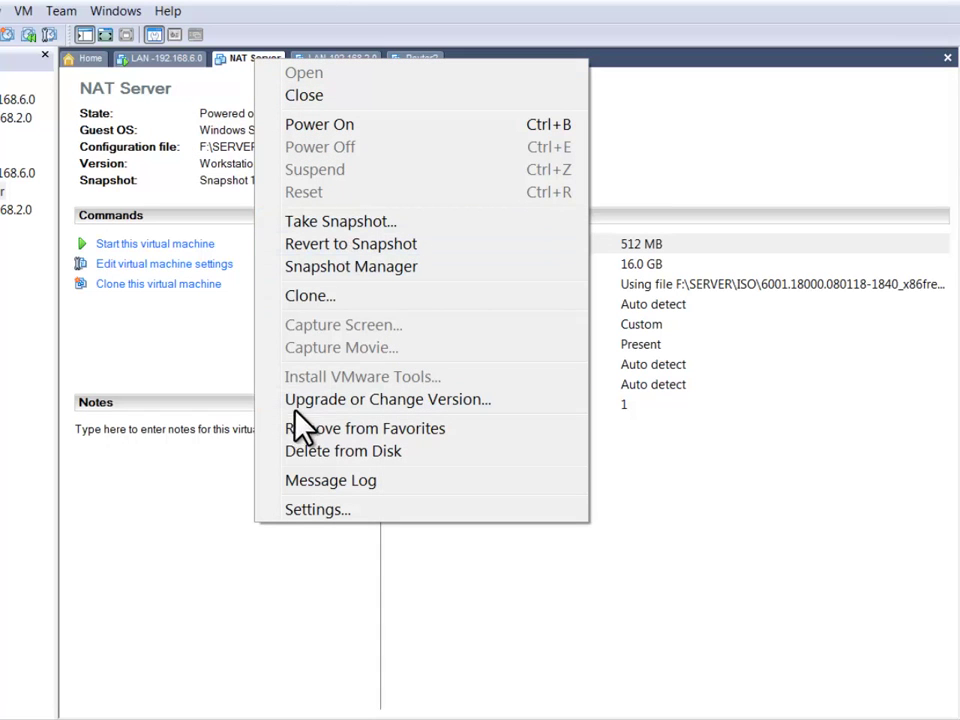
pyautogui.click(382, 509)
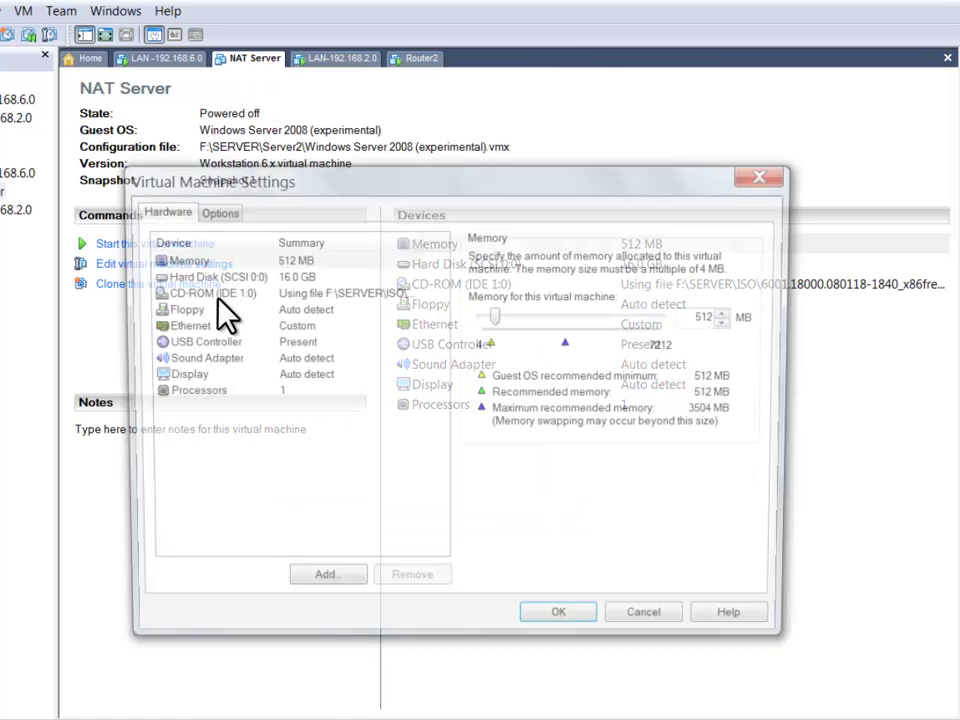
pyautogui.click(203, 328)
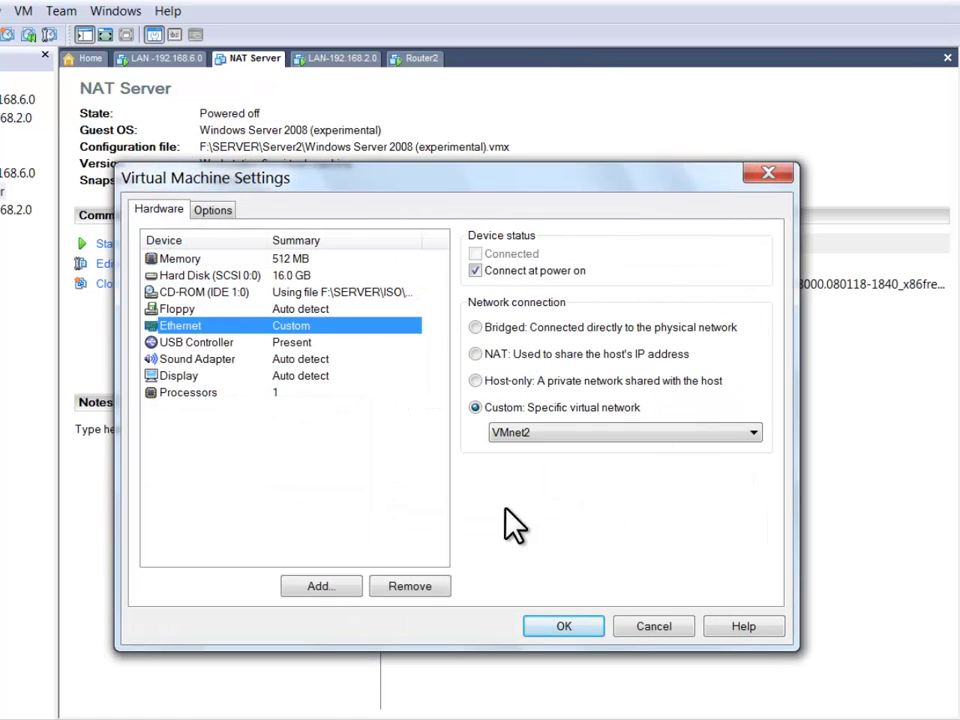
pyautogui.click(343, 587)
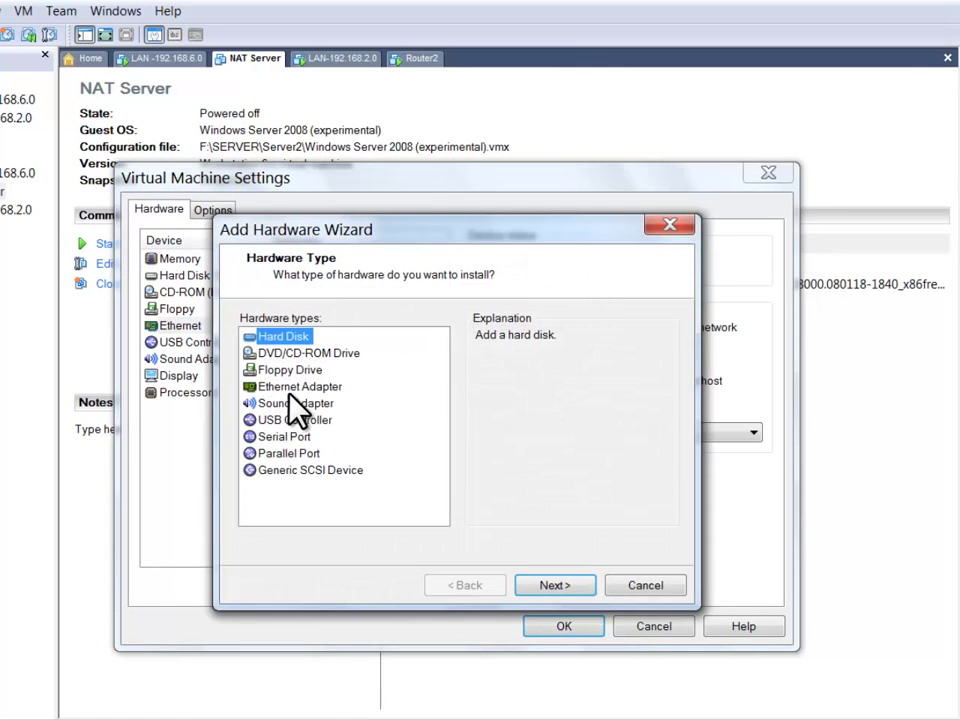
pyautogui.click(300, 386)
pyautogui.click(555, 586)
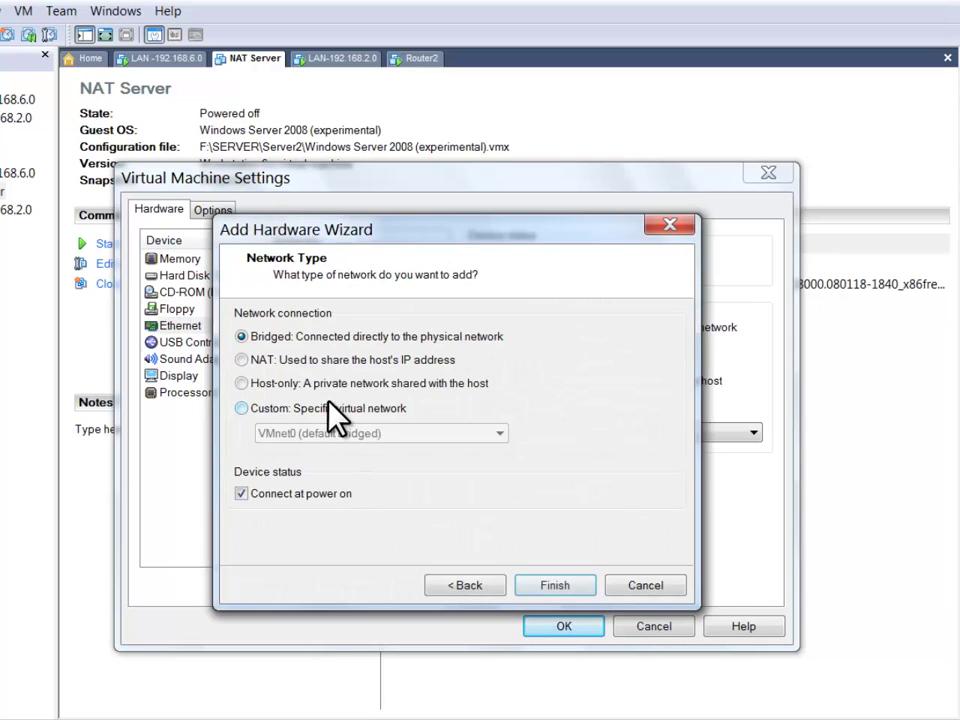
pyautogui.click(332, 409)
pyautogui.click(378, 433)
pyautogui.click(337, 491)
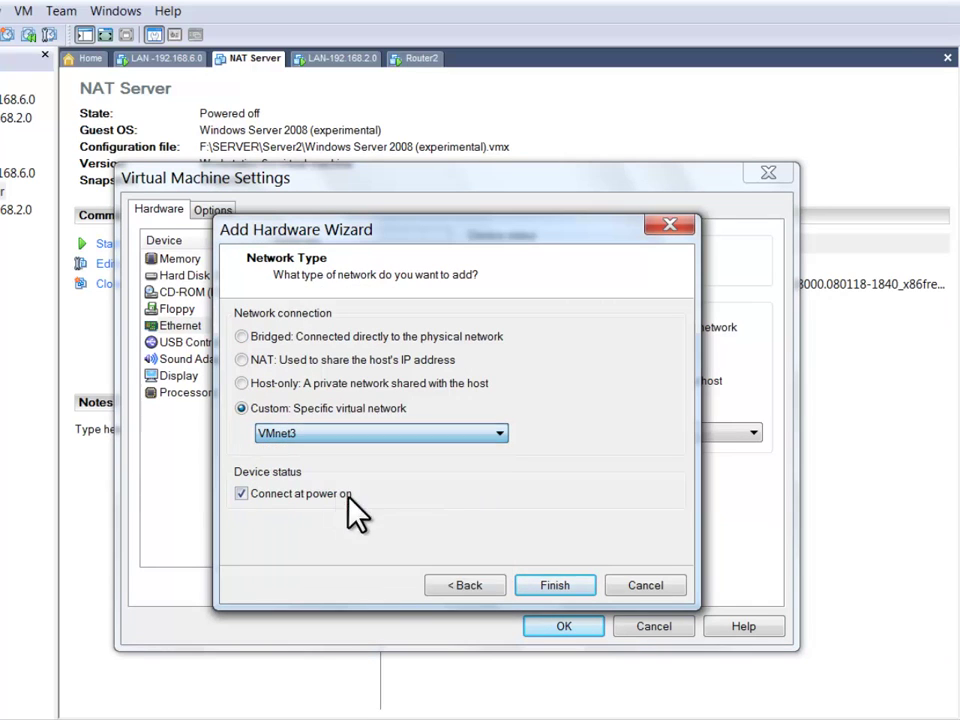
pyautogui.click(556, 587)
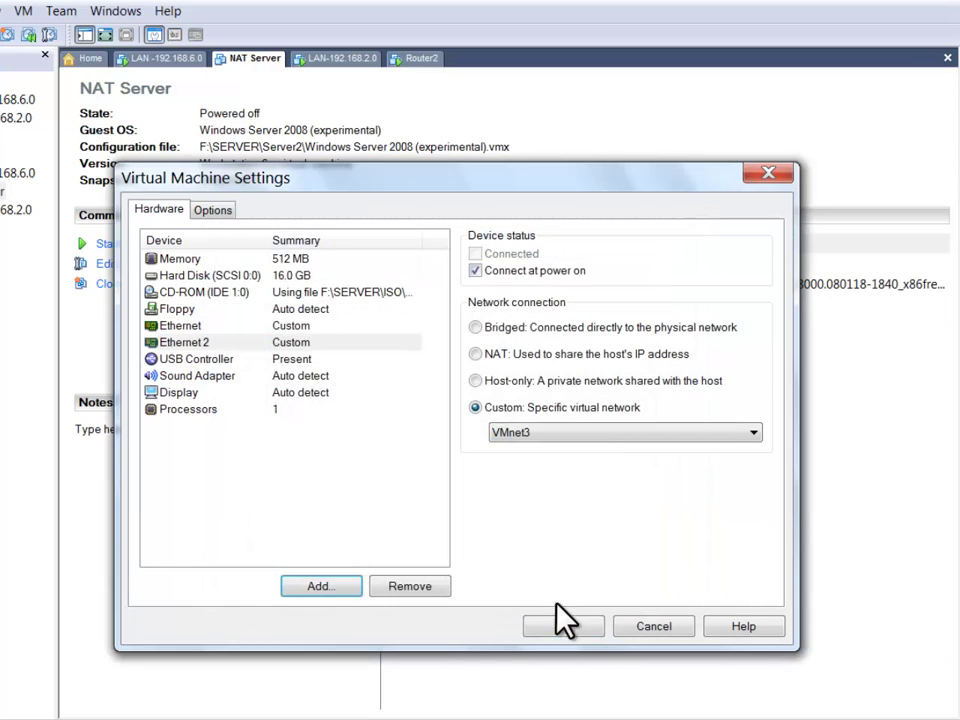
pyautogui.click(574, 637)
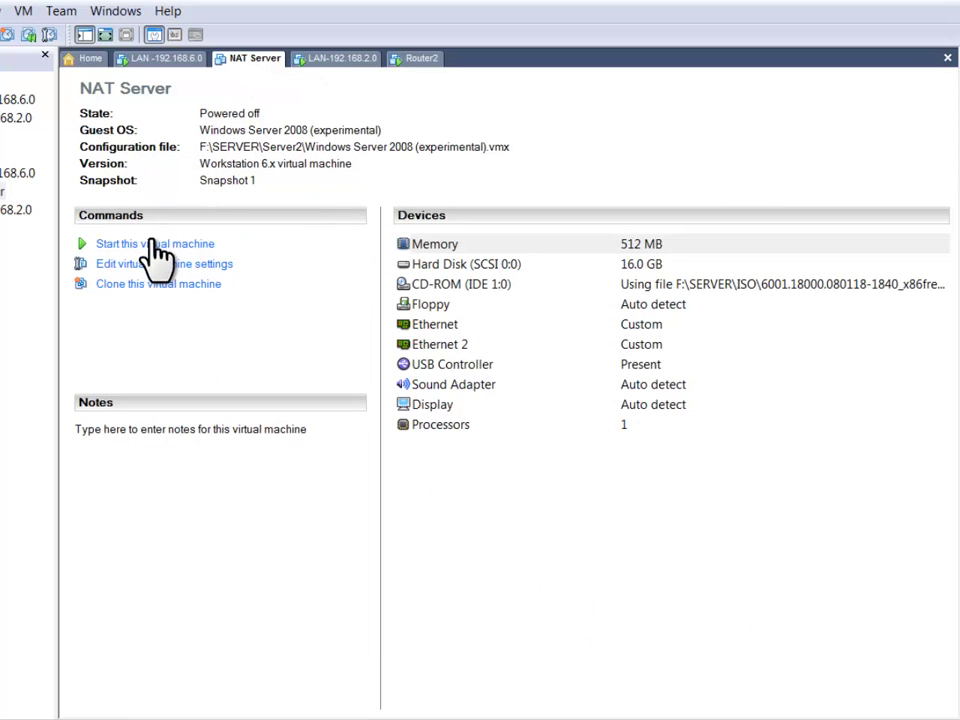
# Step: Start NAT Server, accept the CPU and floppy prompts, and choose Start Windows Normally
pyautogui.click(155, 245)
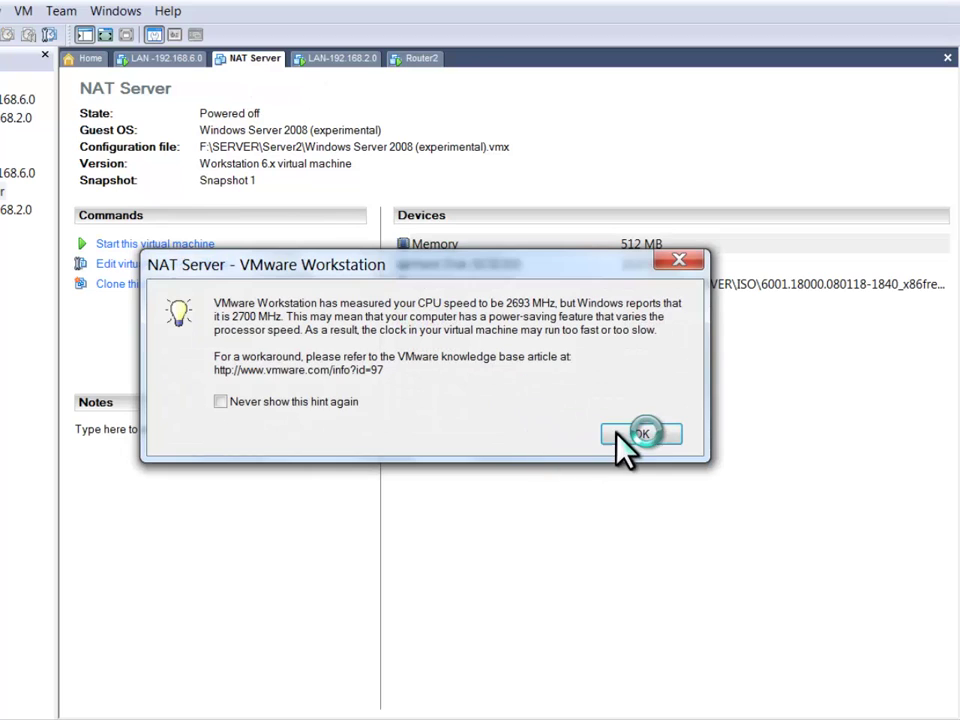
pyautogui.click(634, 436)
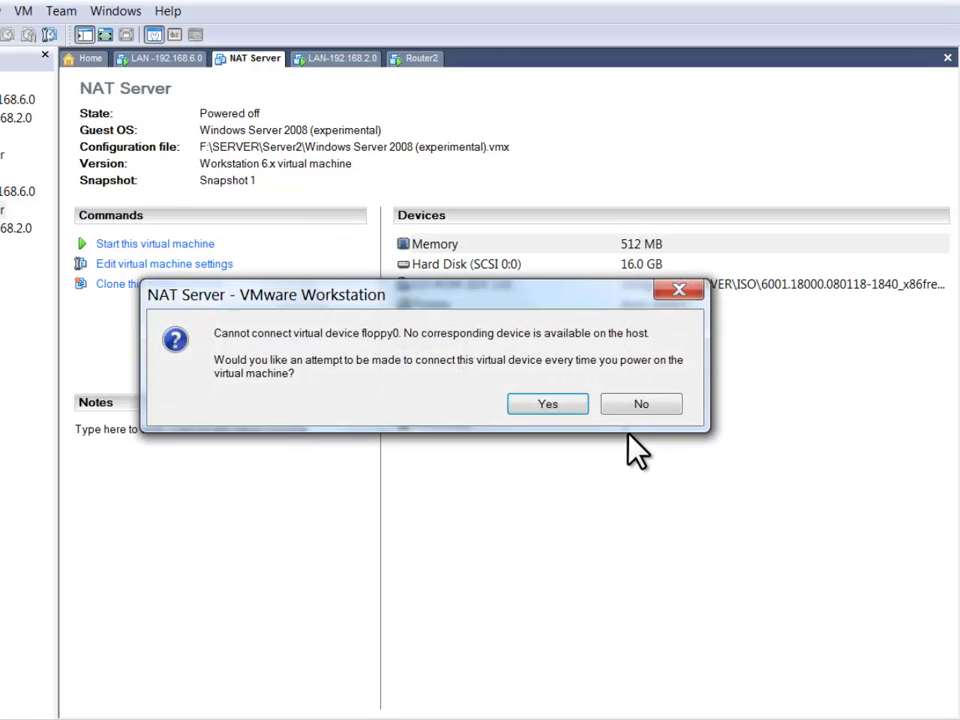
pyautogui.click(563, 399)
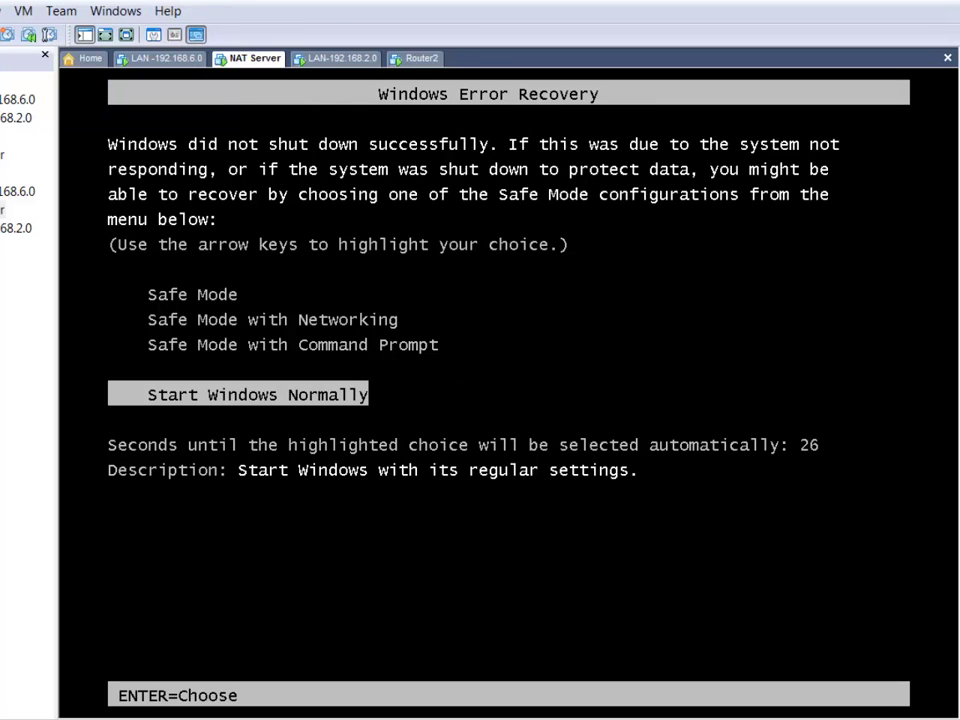
pyautogui.press('Return')
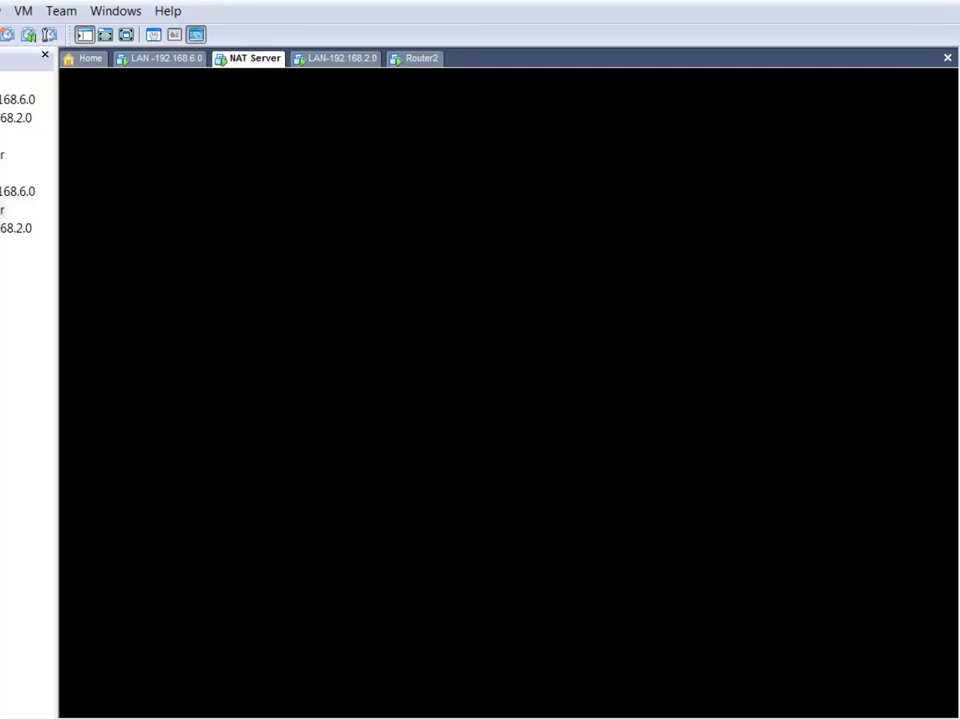
# Step: On LAN-192.168.6.0, refresh the desktop and close the updates notice
pyautogui.click(165, 58)
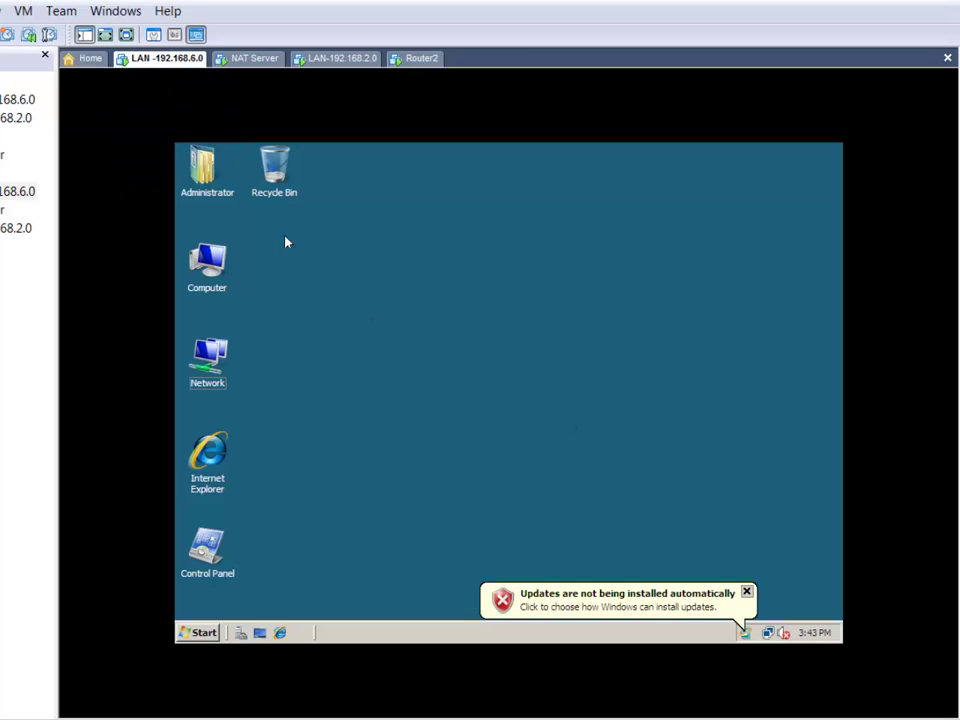
pyautogui.rightClick(615, 319)
pyautogui.click(655, 348)
pyautogui.click(747, 593)
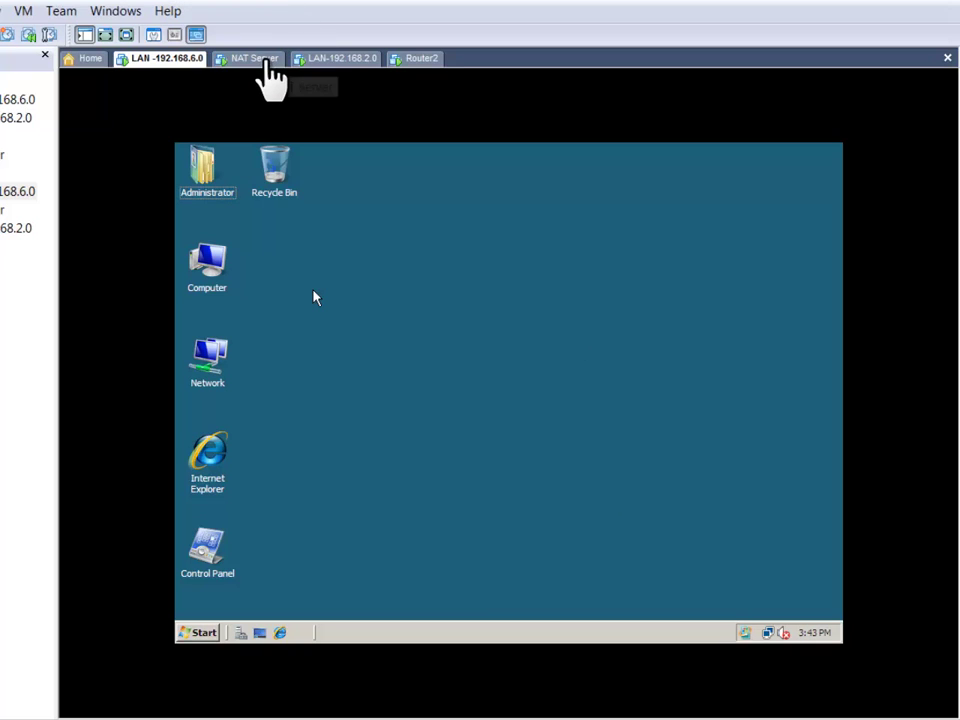
# Step: Cycle through the LAN-192.168.2.0, NAT Server and LAN-192.168.6.0 tabs while NAT Server boots
pyautogui.click(345, 60)
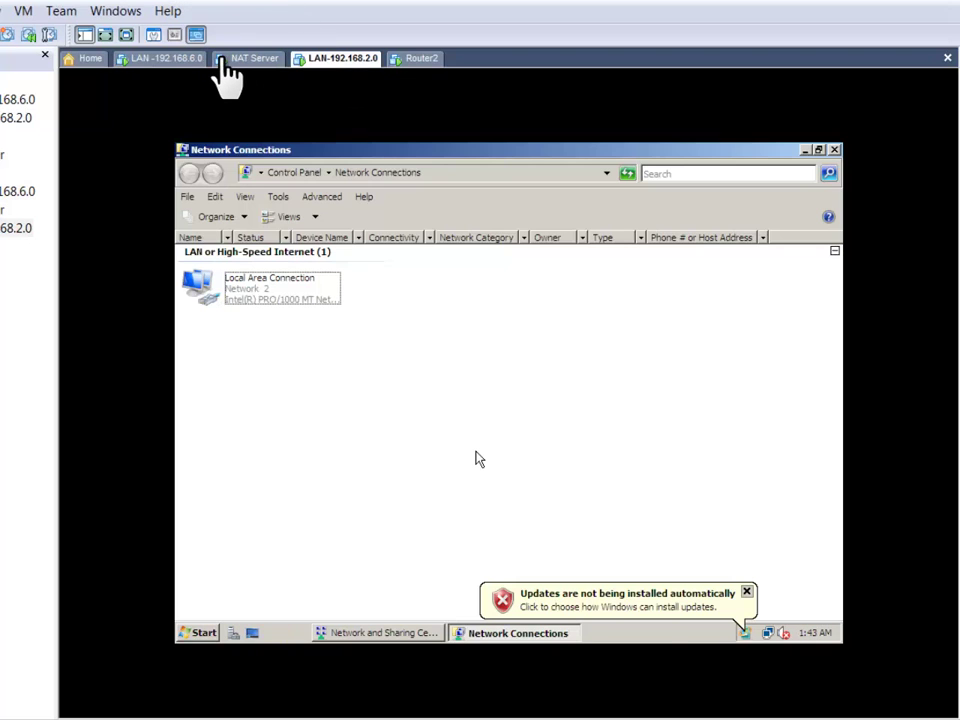
pyautogui.click(228, 62)
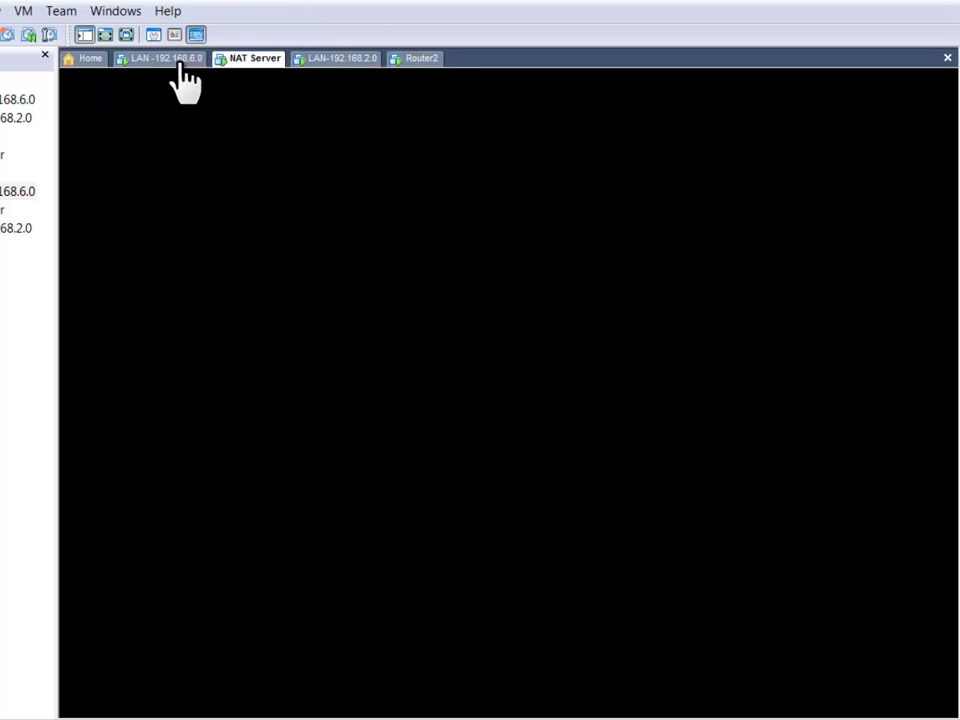
pyautogui.click(185, 76)
pyautogui.click(242, 80)
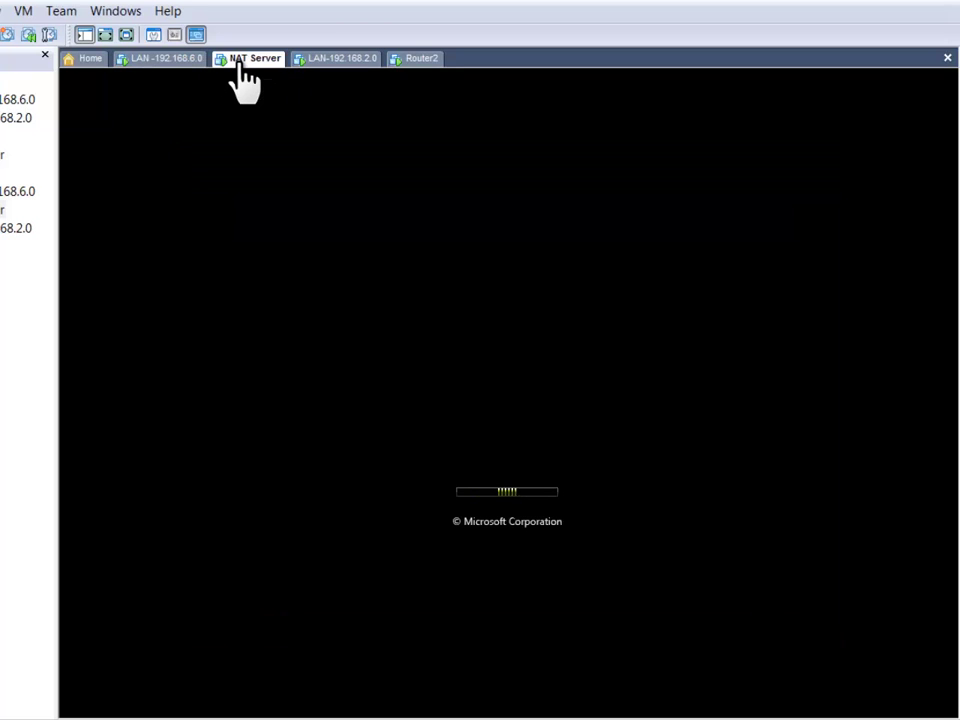
pyautogui.click(176, 62)
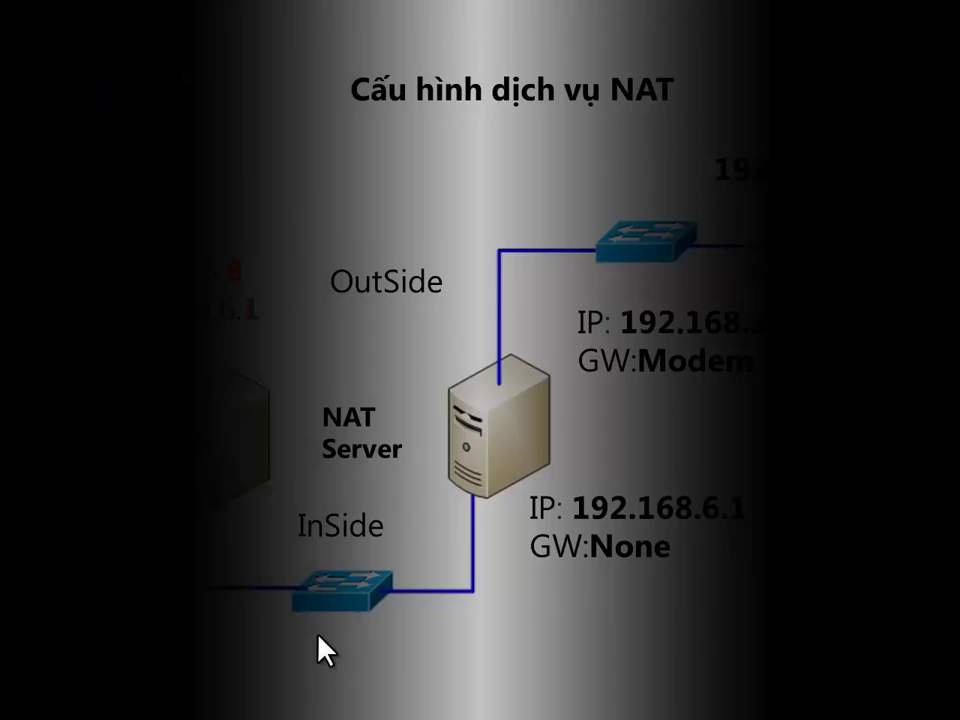
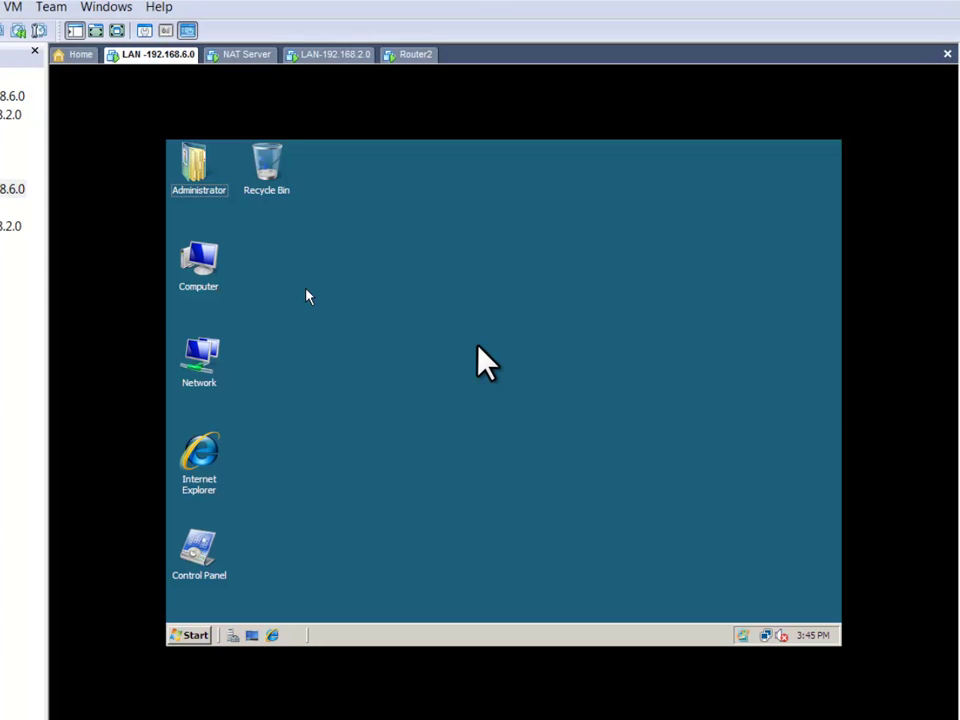
# Step: Log on to the NAT Server VM as Administrator with its password
pyautogui.click(245, 54)
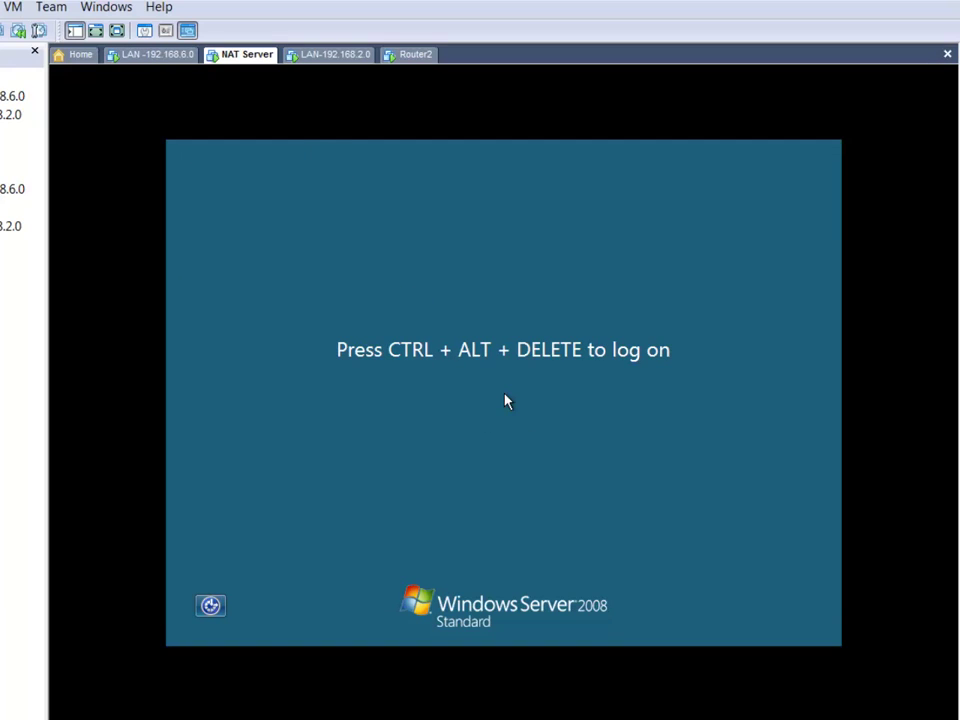
pyautogui.press('ctrl+alt+Insert')
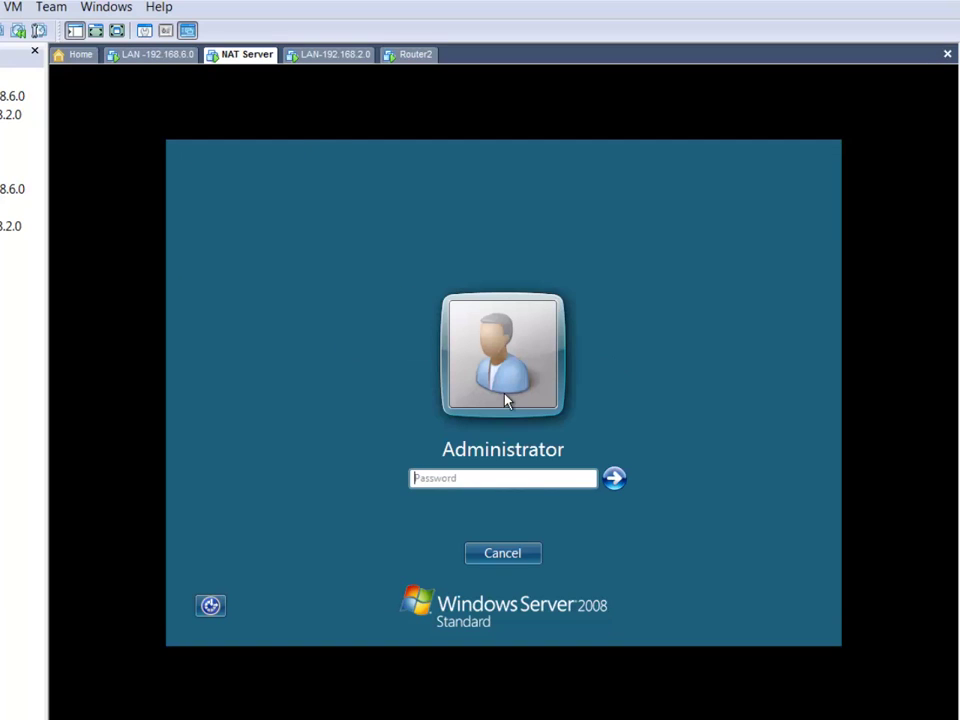
pyautogui.press('Return')
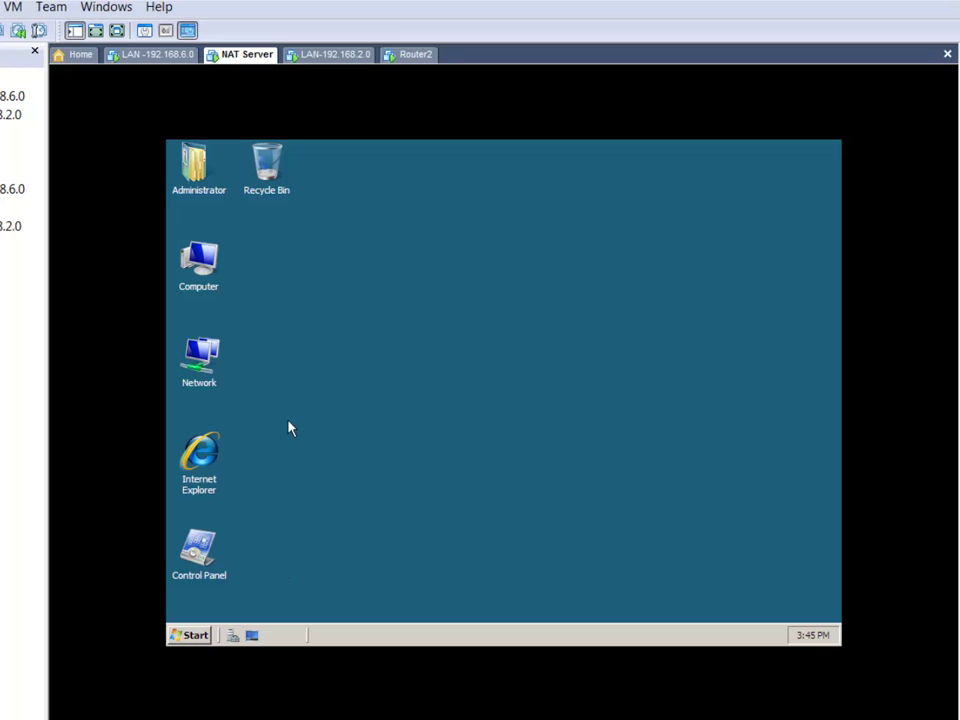
# Step: Open Network and Sharing Center from the Network desktop item's Properties
pyautogui.rightClick(221, 384)
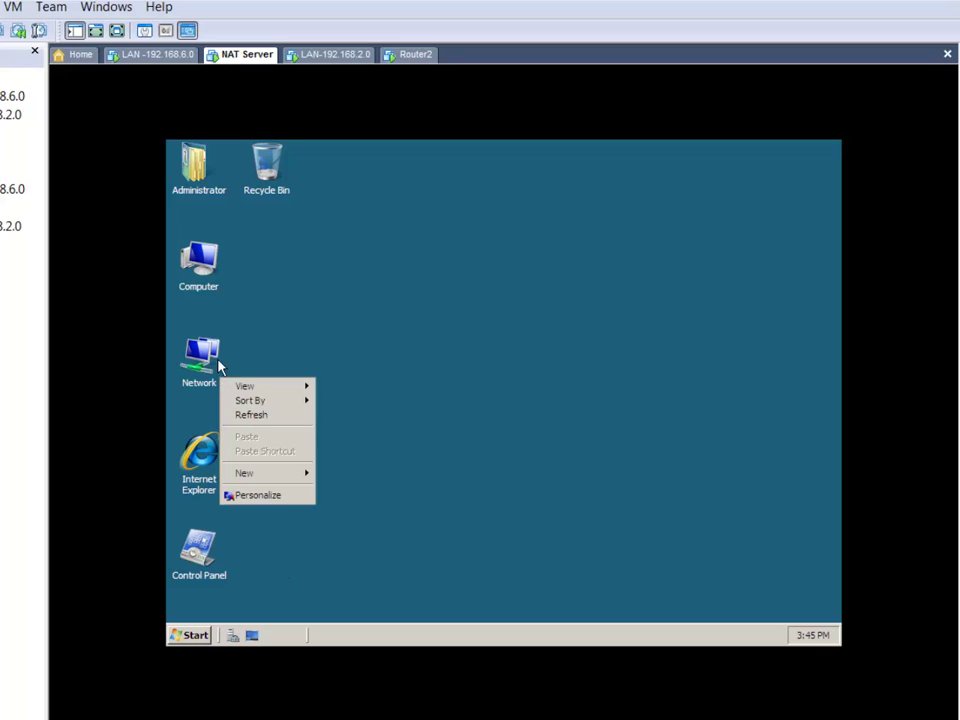
pyautogui.click(205, 360)
pyautogui.rightClick(213, 352)
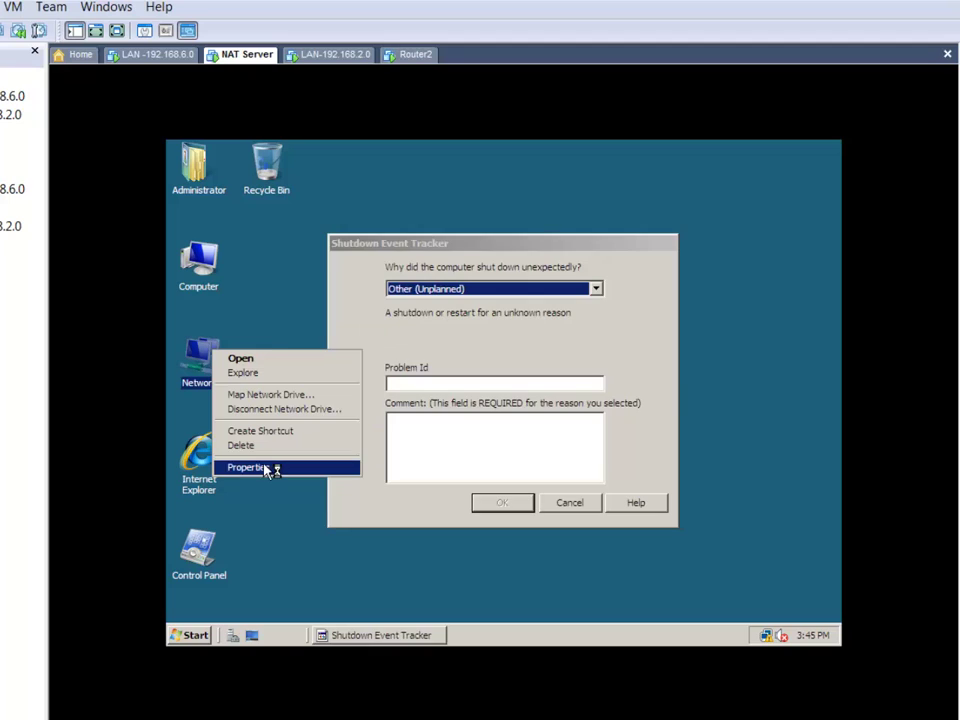
pyautogui.click(248, 467)
pyautogui.click(555, 503)
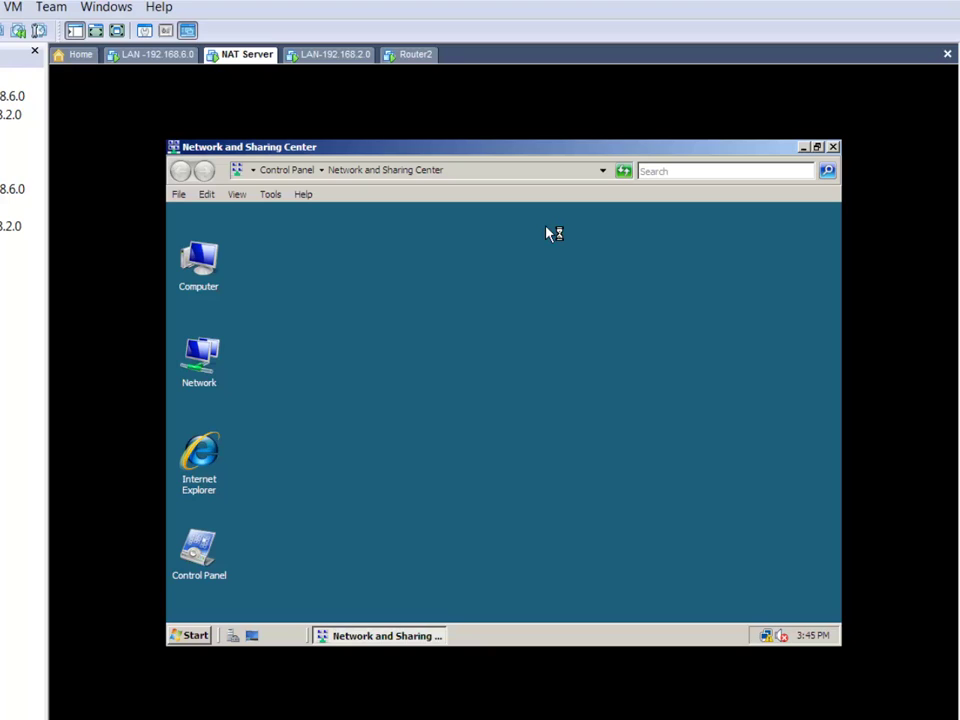
pyautogui.click(356, 641)
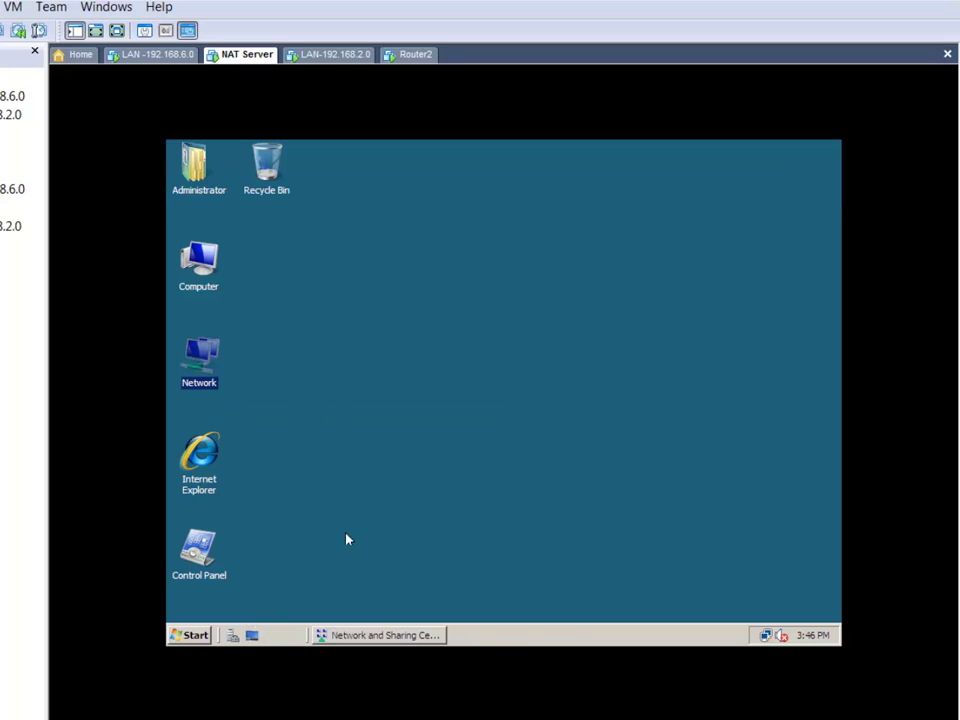
pyautogui.click(381, 636)
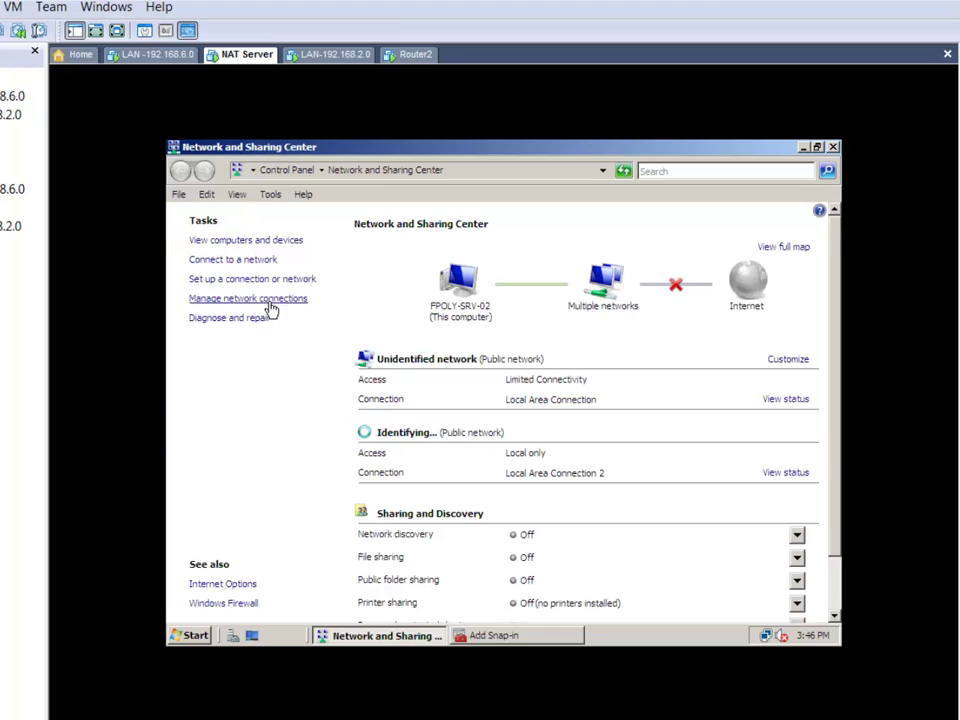
# Step: Rename the first Local Area Connection to 'Internal (192.168.6.1)'
pyautogui.click(268, 299)
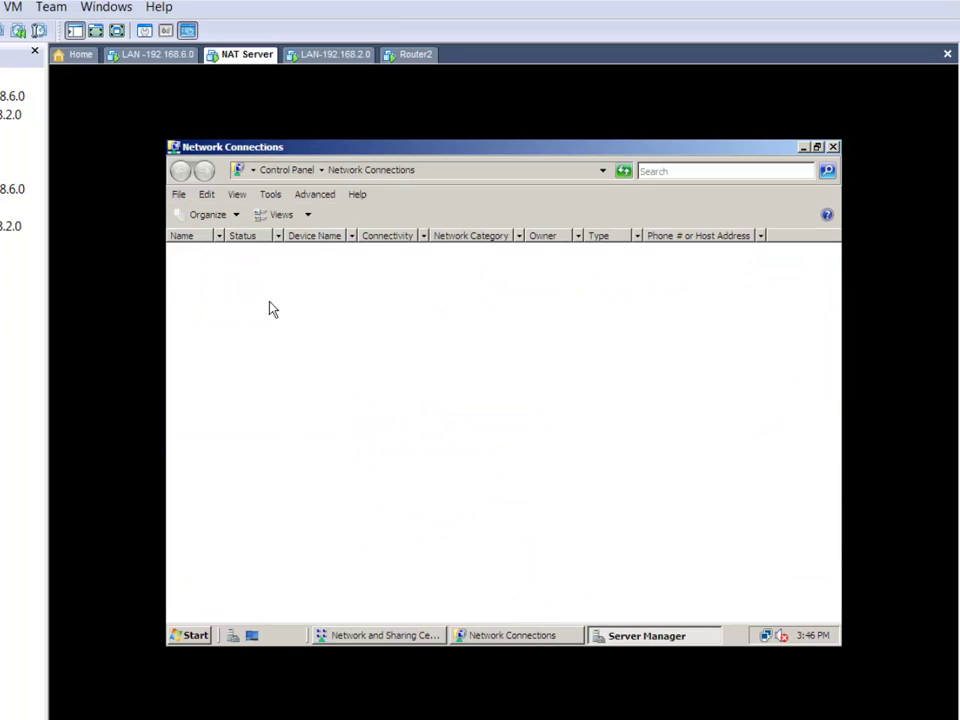
pyautogui.click(275, 303)
pyautogui.rightClick(271, 297)
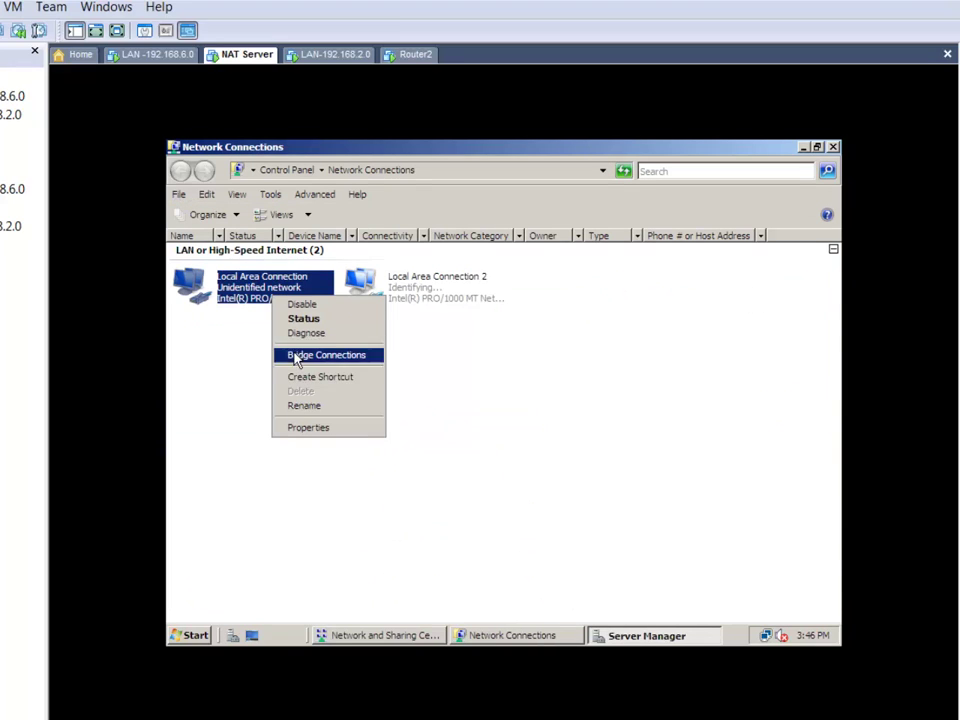
pyautogui.click(303, 406)
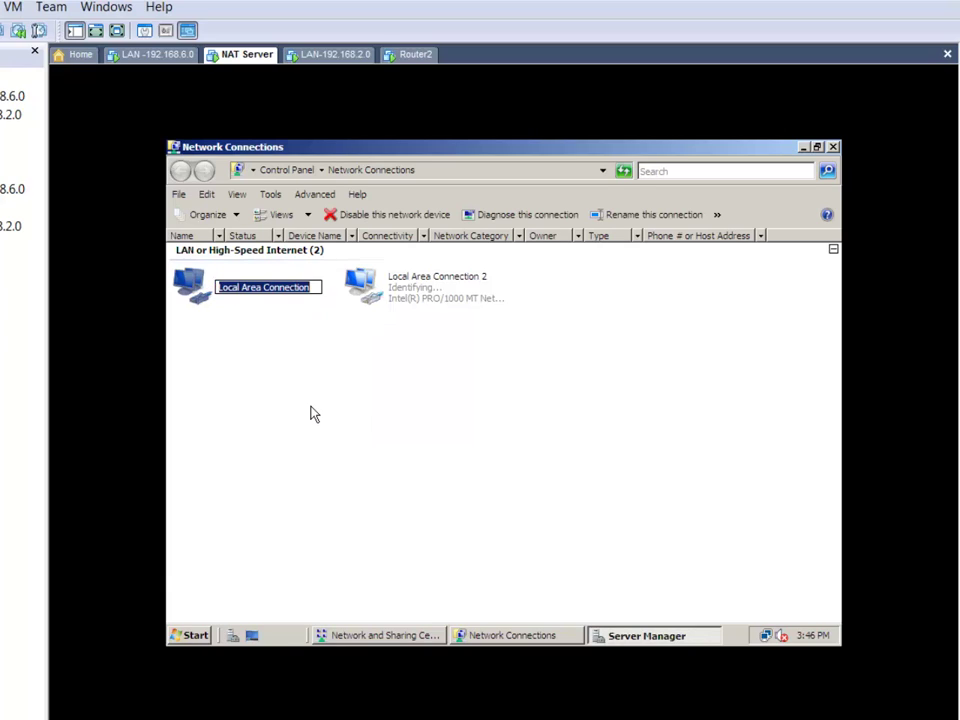
pyautogui.write('In')
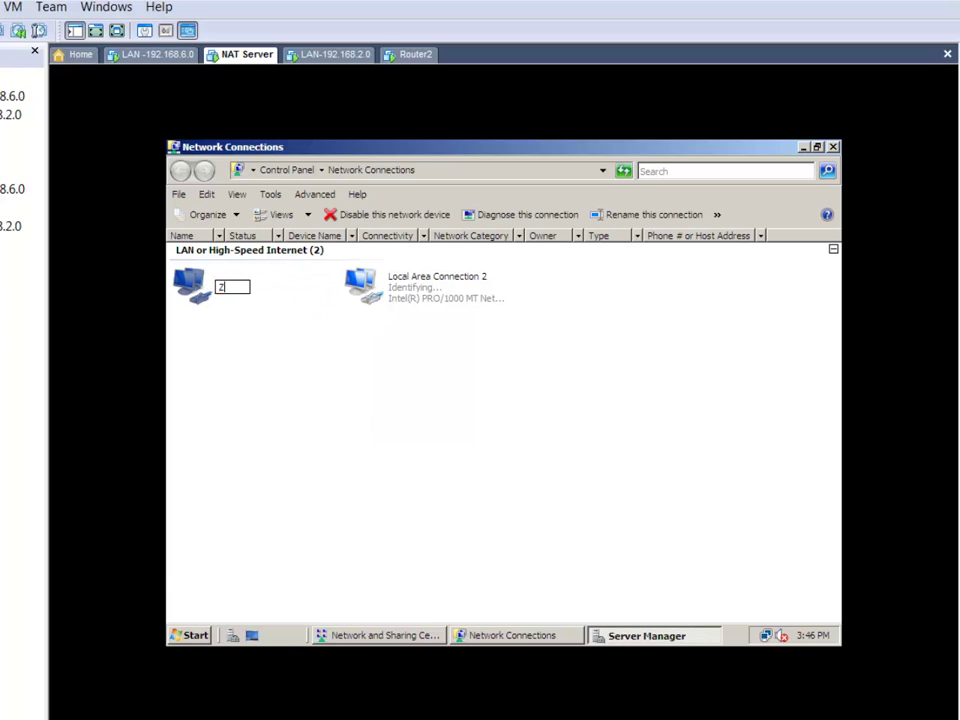
pyautogui.write('TERN')
pyautogui.press('BackSpace')
pyautogui.press('BackSpace')
pyautogui.press('BackSpace')
pyautogui.write('Internal (192.168')
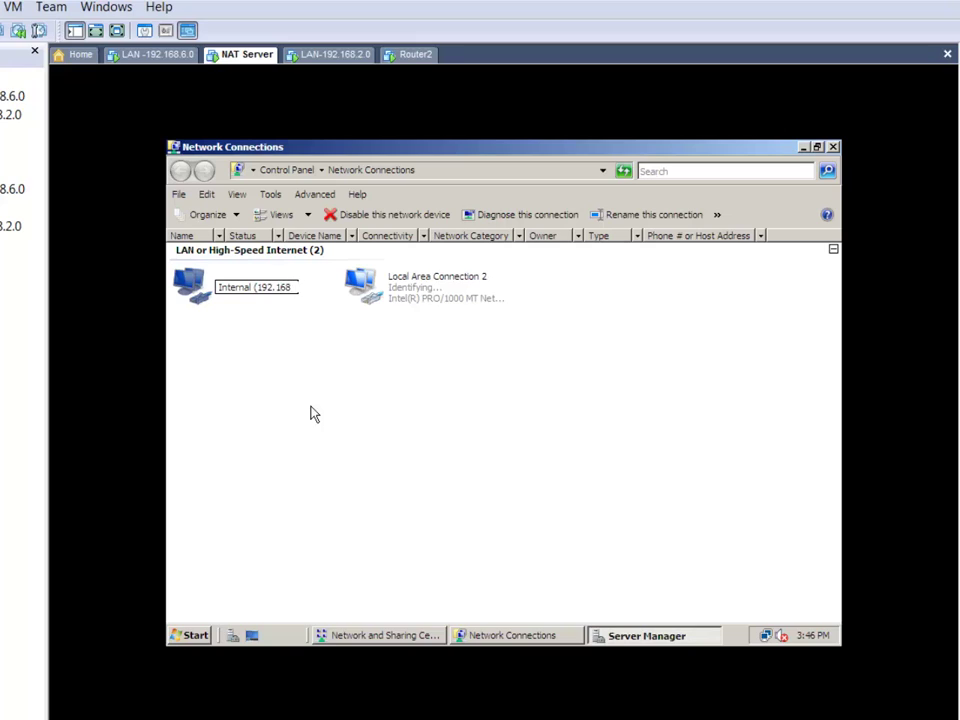
pyautogui.write('.6.1)')
pyautogui.press('Return')
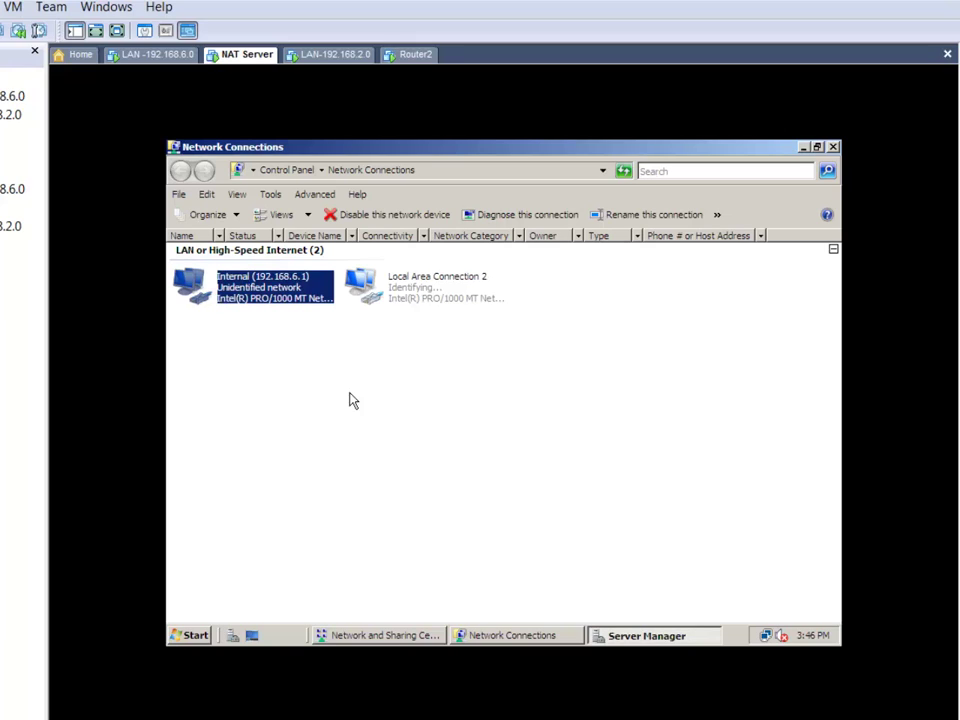
# Step: Rename Local Area Connection 2 to 'External (192.168.2.1)'
pyautogui.rightClick(402, 284)
pyautogui.click(446, 394)
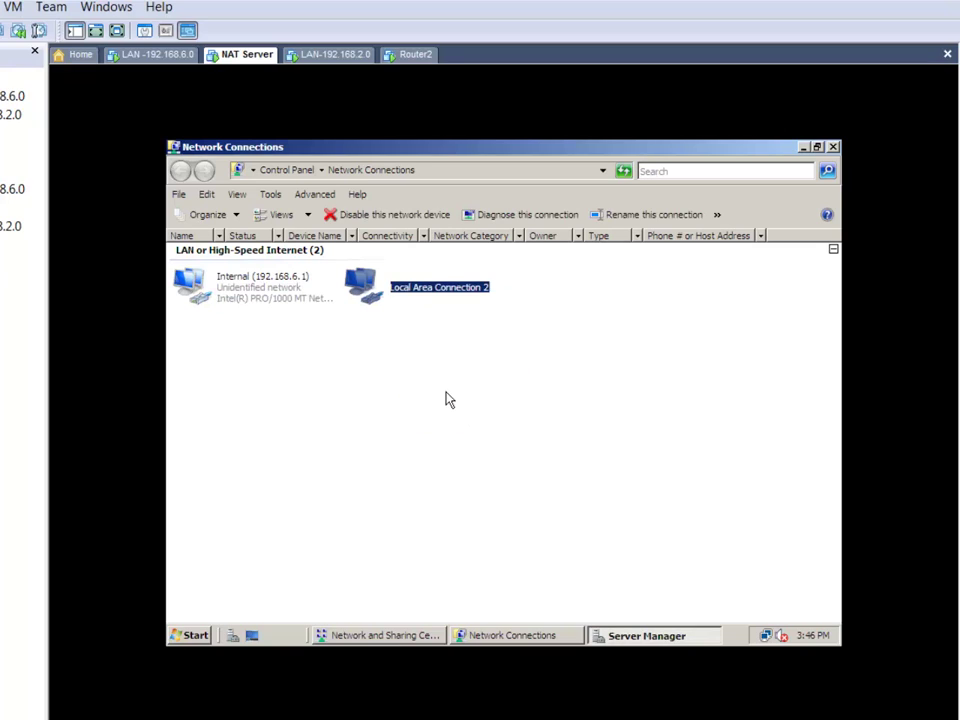
pyautogui.write('Exter')
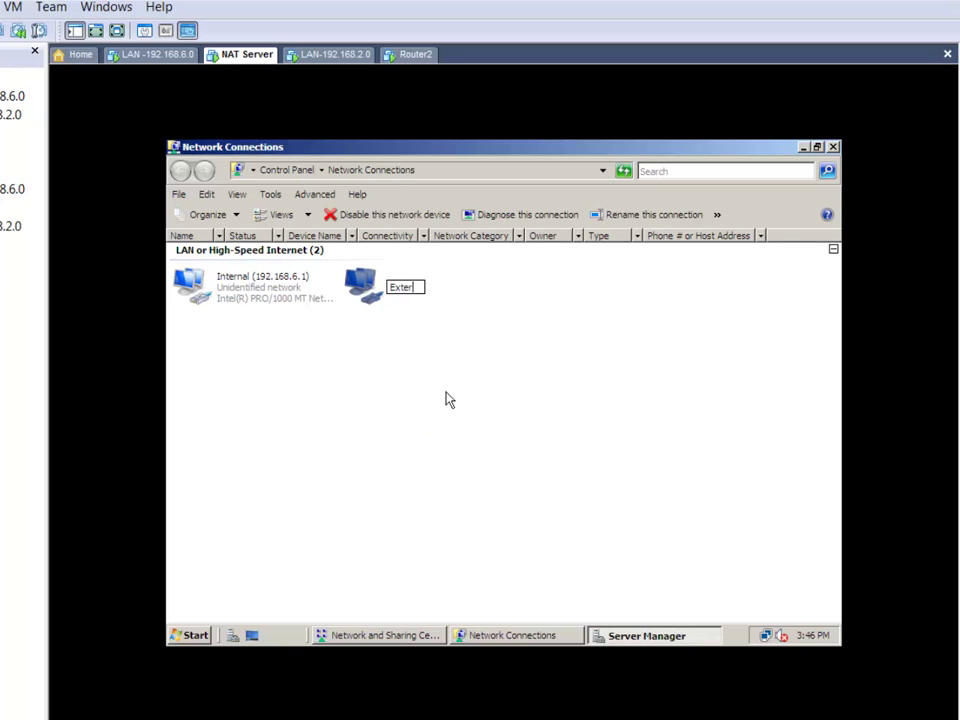
pyautogui.write('nal (192.168.2.1')
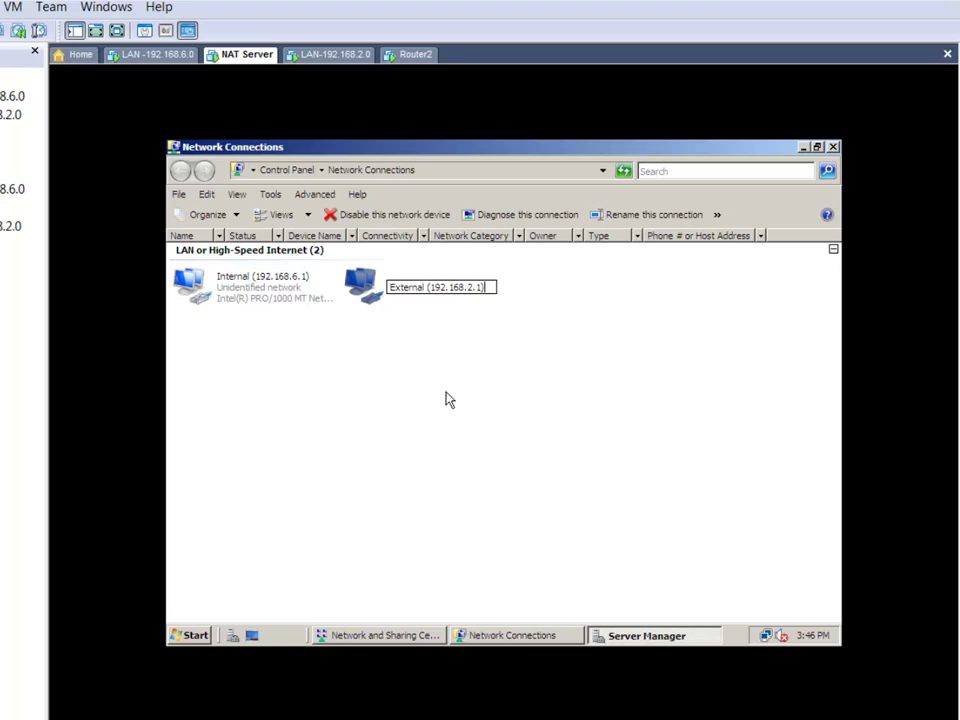
pyautogui.press('Return')
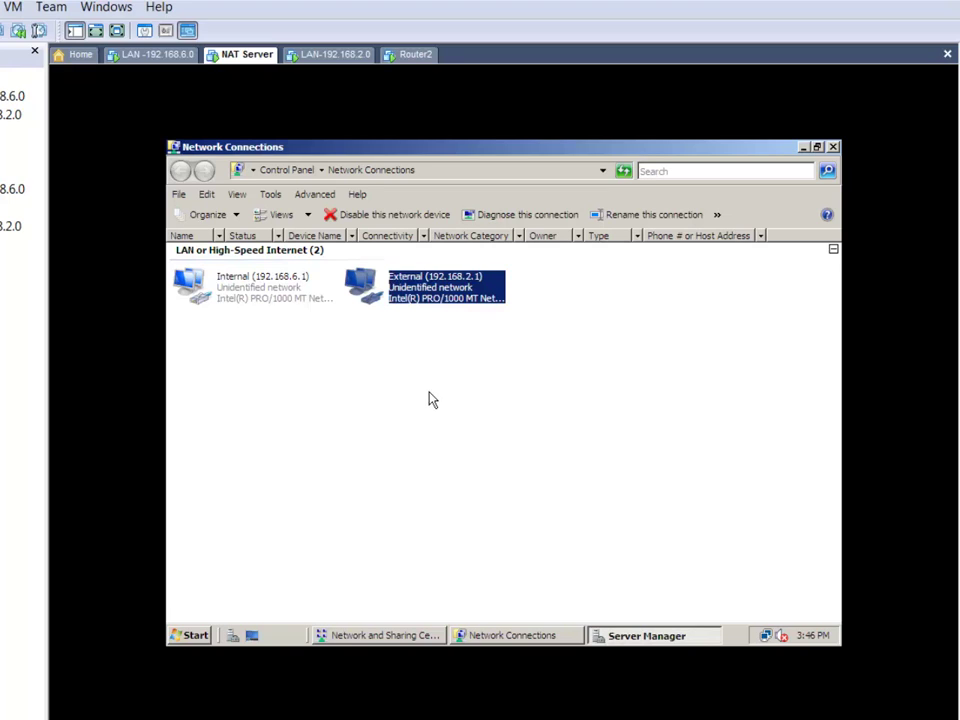
pyautogui.click(251, 362)
# Step: Disable IPv6 on Internal and set static IPv4 192.168.6.1 with mask 255.255.255.0
pyautogui.rightClick(232, 277)
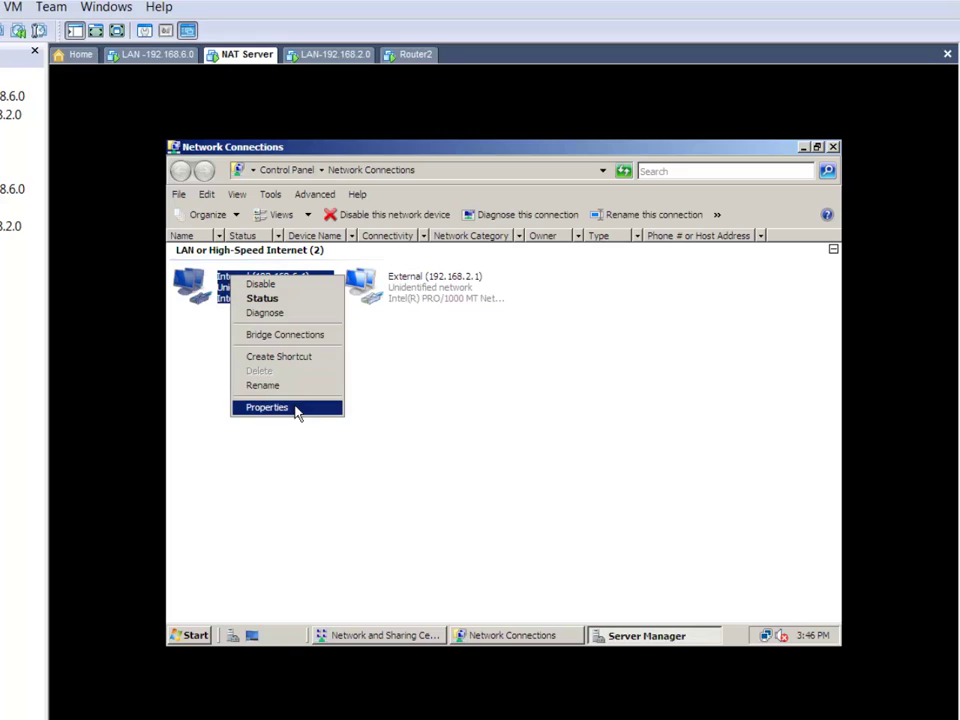
pyautogui.click(296, 409)
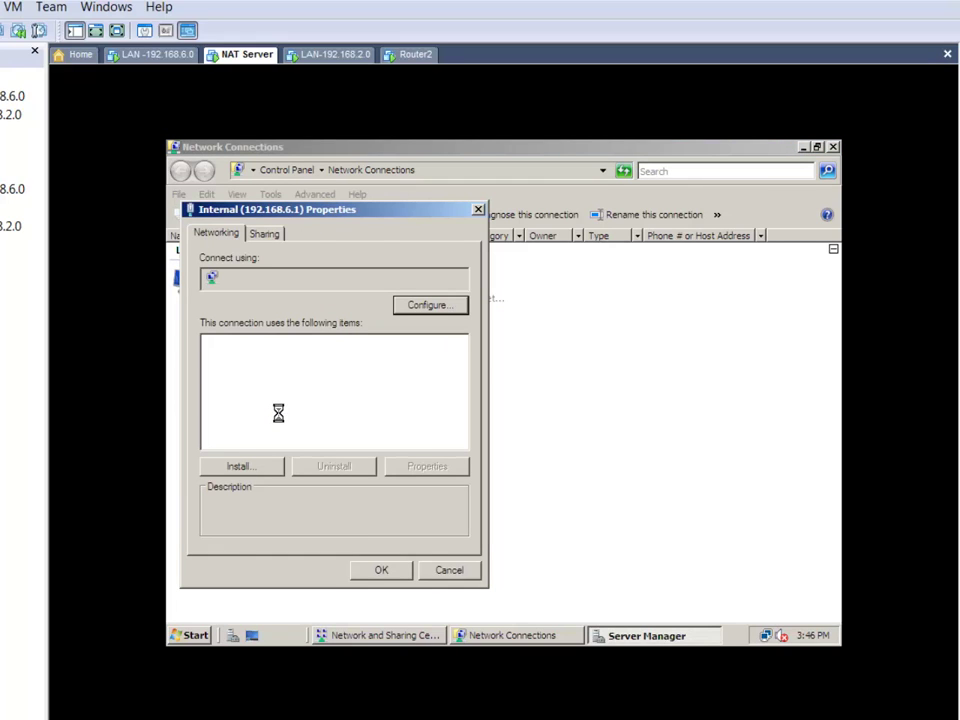
pyautogui.click(211, 385)
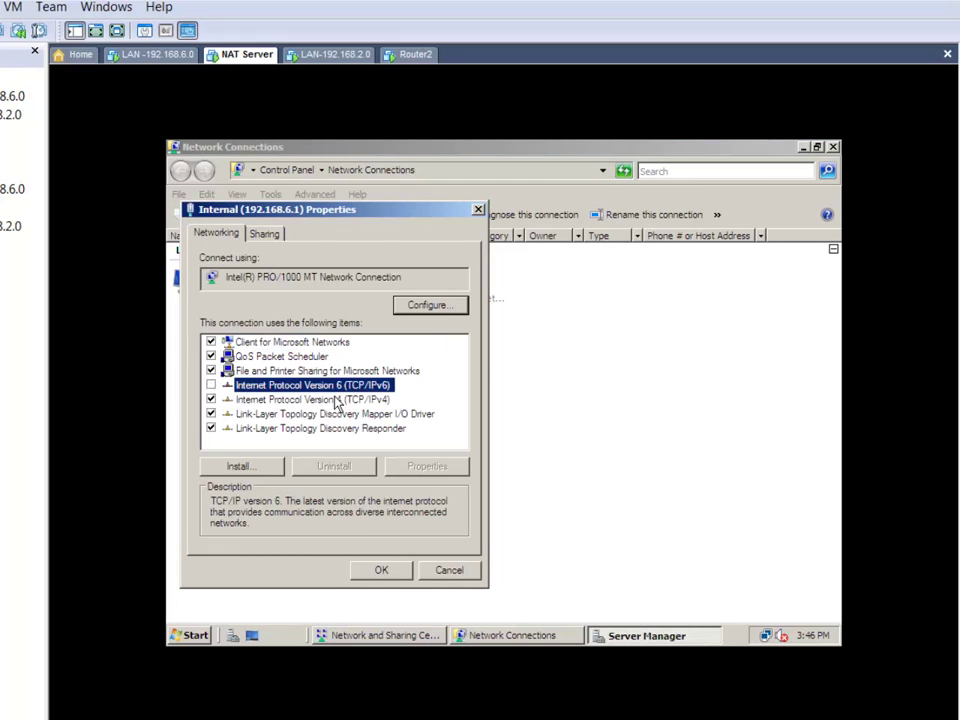
pyautogui.click(370, 400)
pyautogui.click(428, 467)
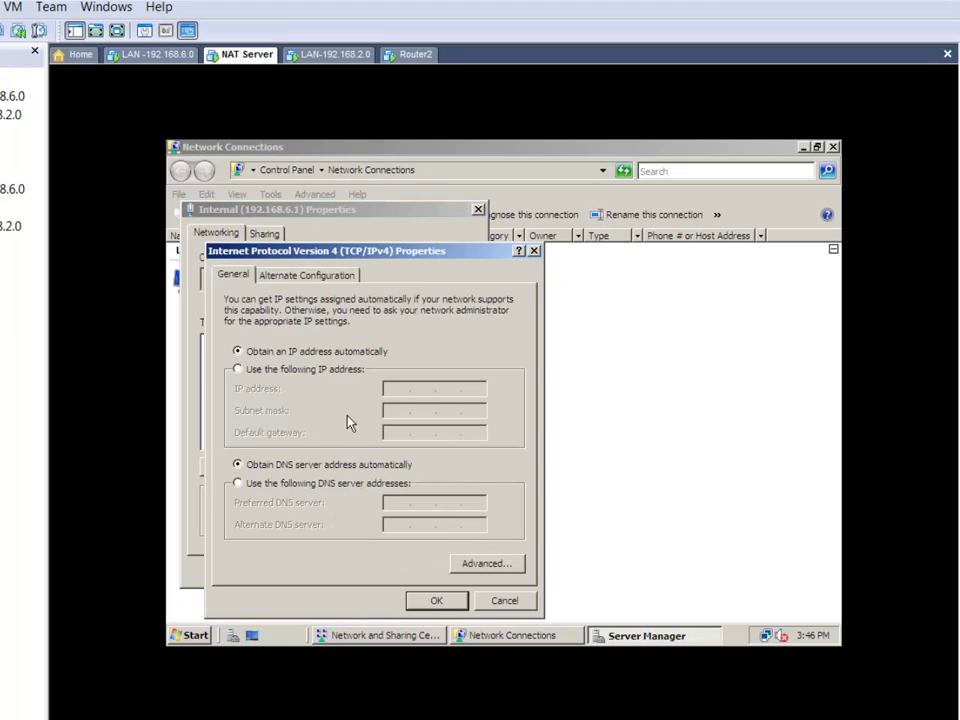
pyautogui.click(306, 370)
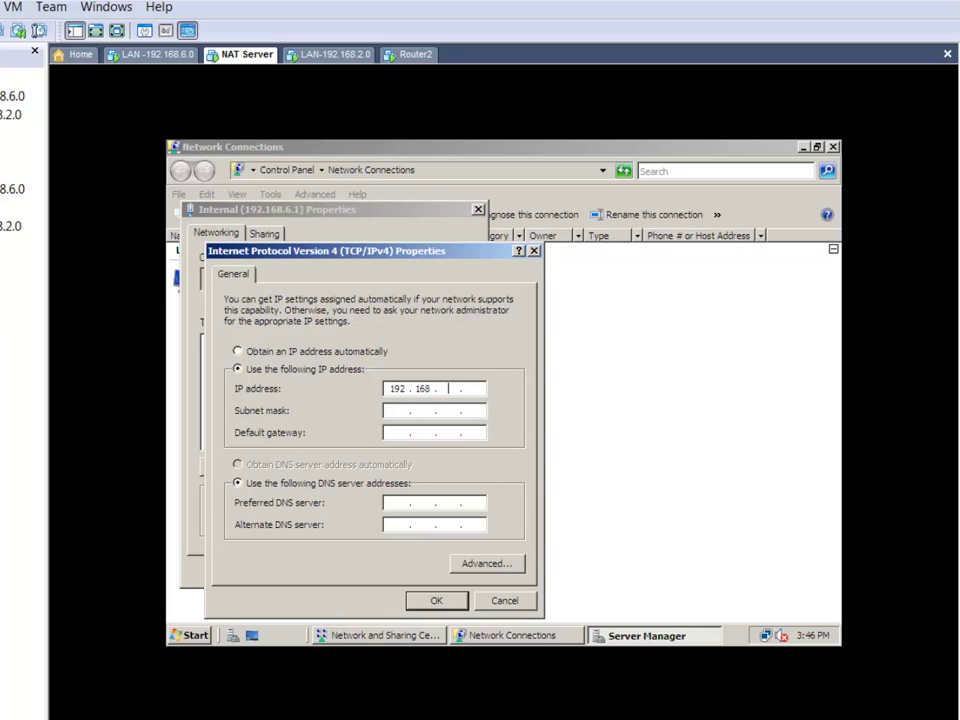
pyautogui.press('Tab')
pyautogui.click(460, 603)
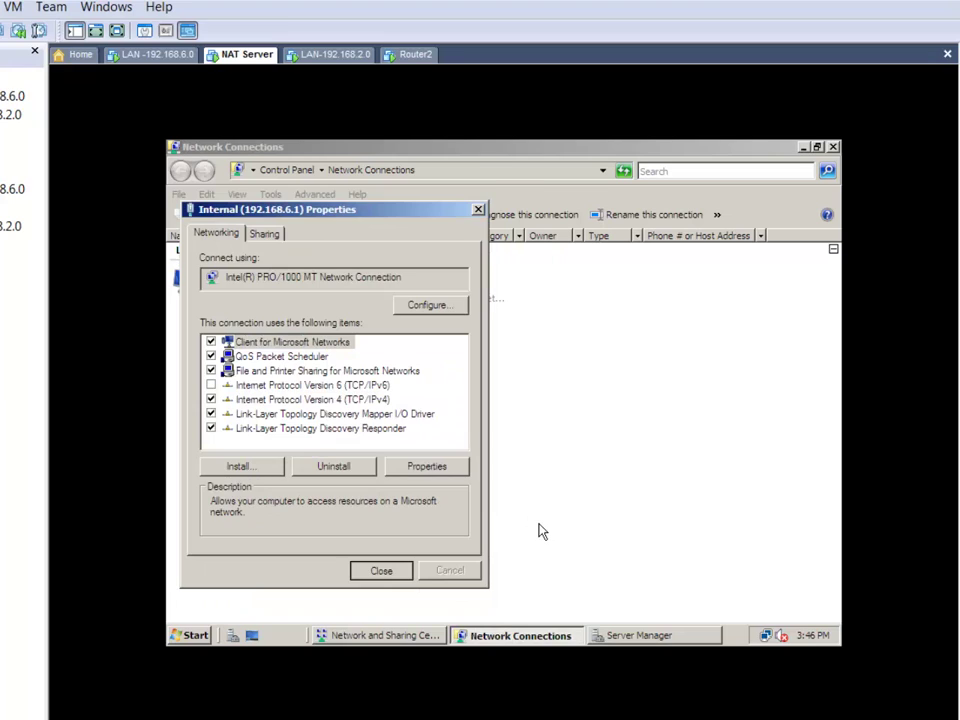
pyautogui.press('Return')
# Step: Disable IPv6 on External and set static IPv4 192.168.2.1 with mask 255.255.255.0
pyautogui.click(414, 336)
pyautogui.click(435, 306)
pyautogui.rightClick(435, 306)
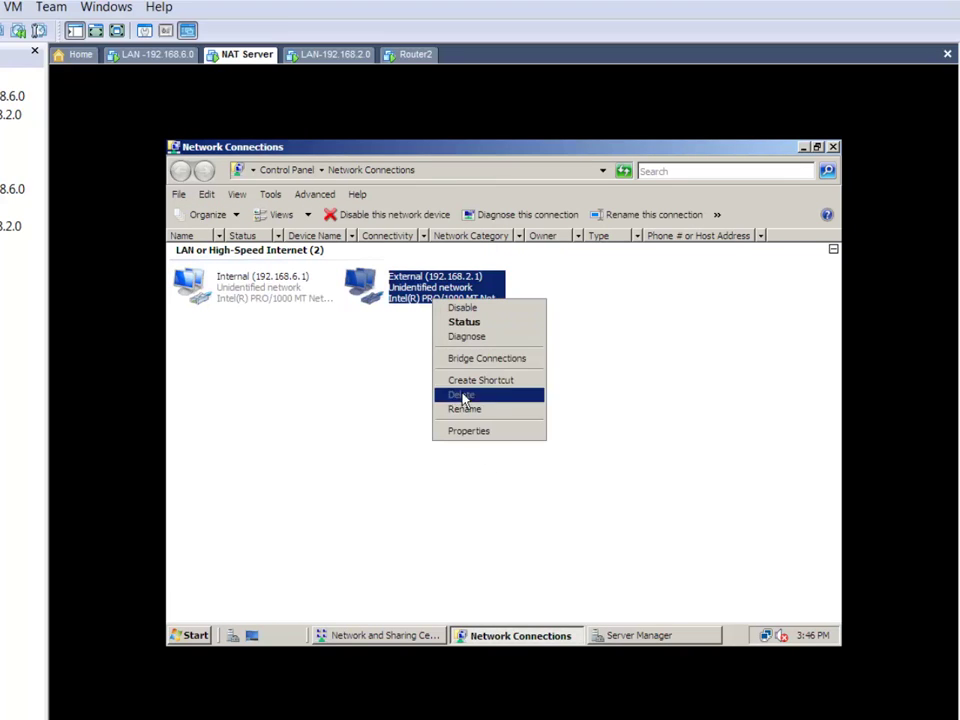
pyautogui.click(467, 430)
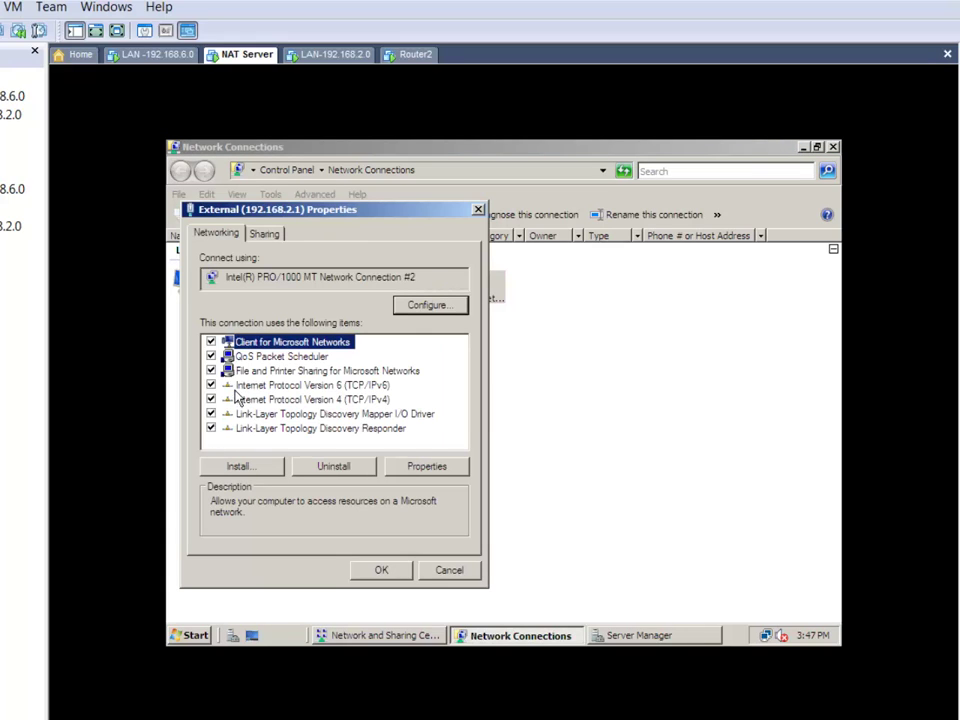
pyautogui.click(211, 385)
pyautogui.click(298, 399)
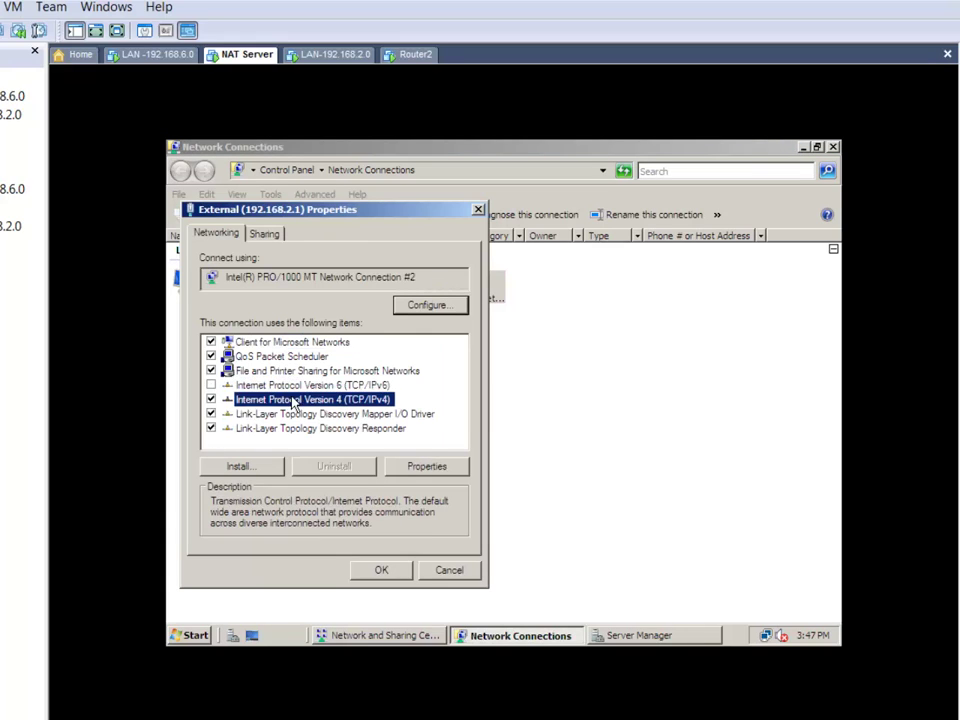
pyautogui.click(428, 467)
pyautogui.click(340, 371)
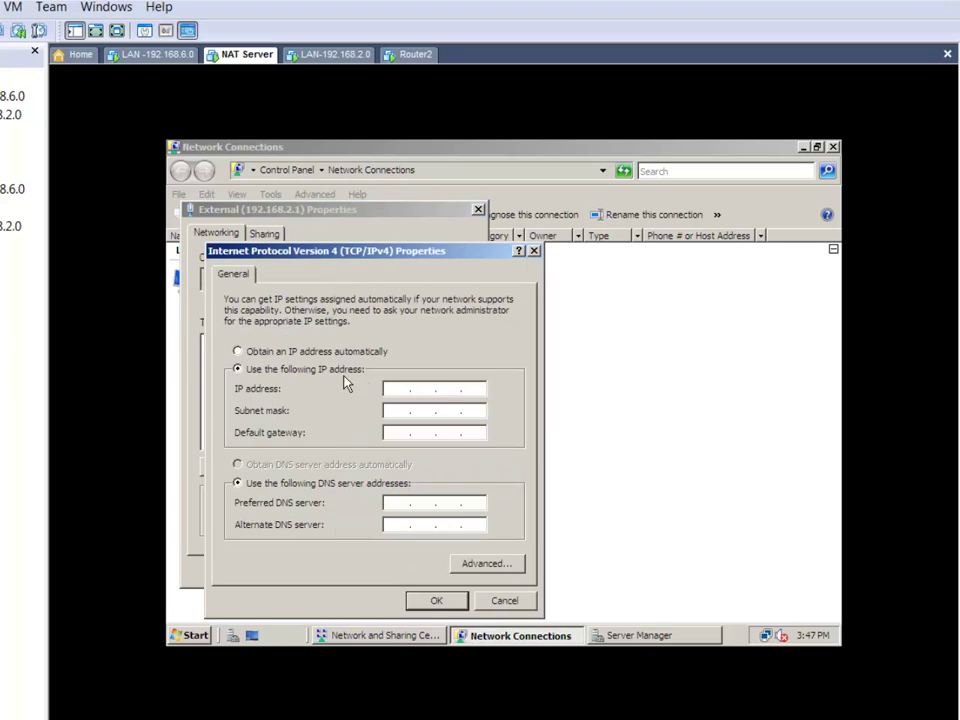
pyautogui.write('192 . 168 . 2 . 1')
pyautogui.press('Tab')
pyautogui.press('Tab')
pyautogui.press('Tab')
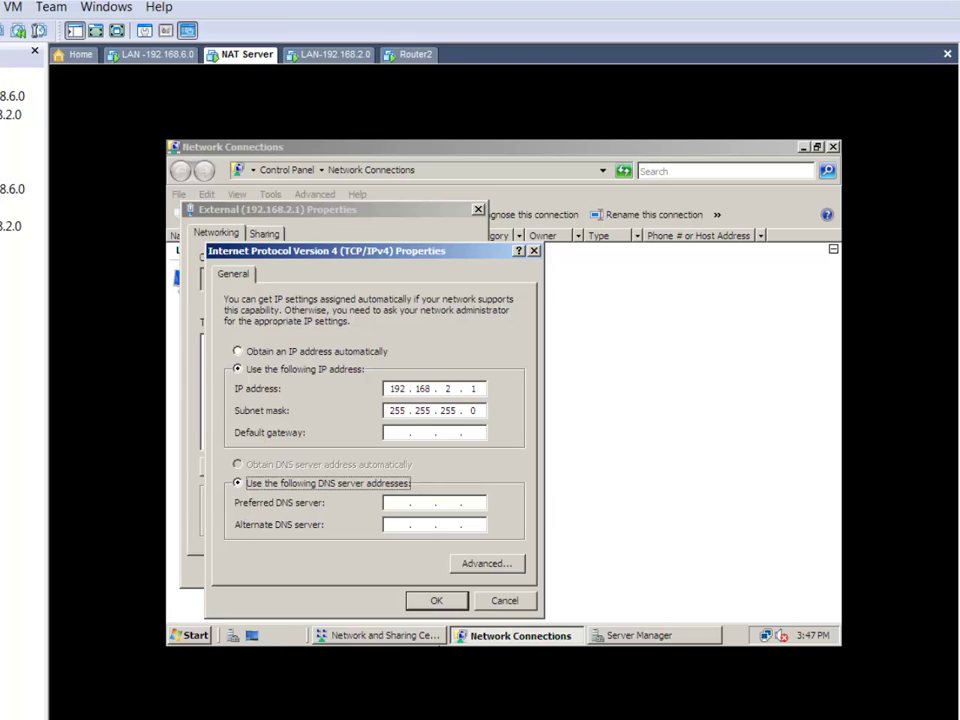
pyautogui.click(435, 603)
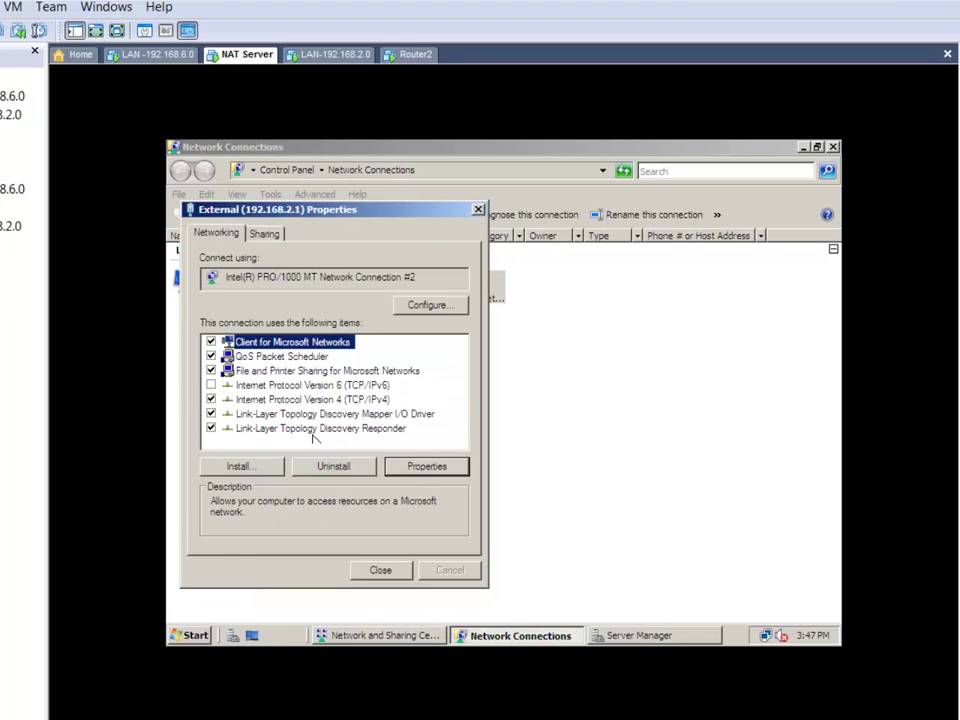
pyautogui.click(395, 568)
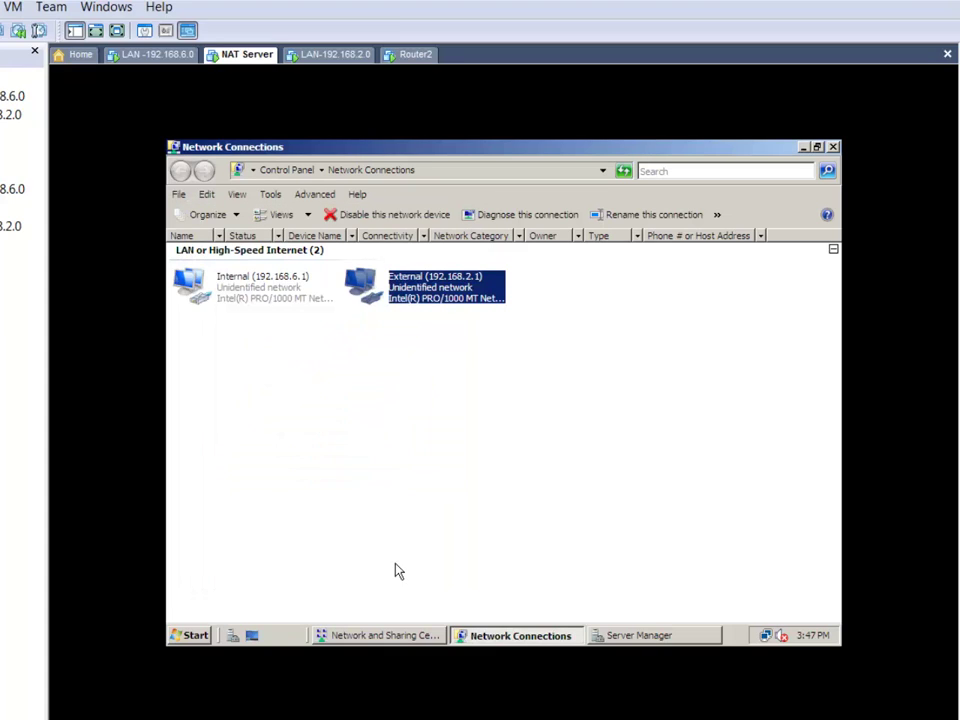
# Step: Refresh the connections list, then close Network Connections and Server Manager
pyautogui.rightClick(374, 498)
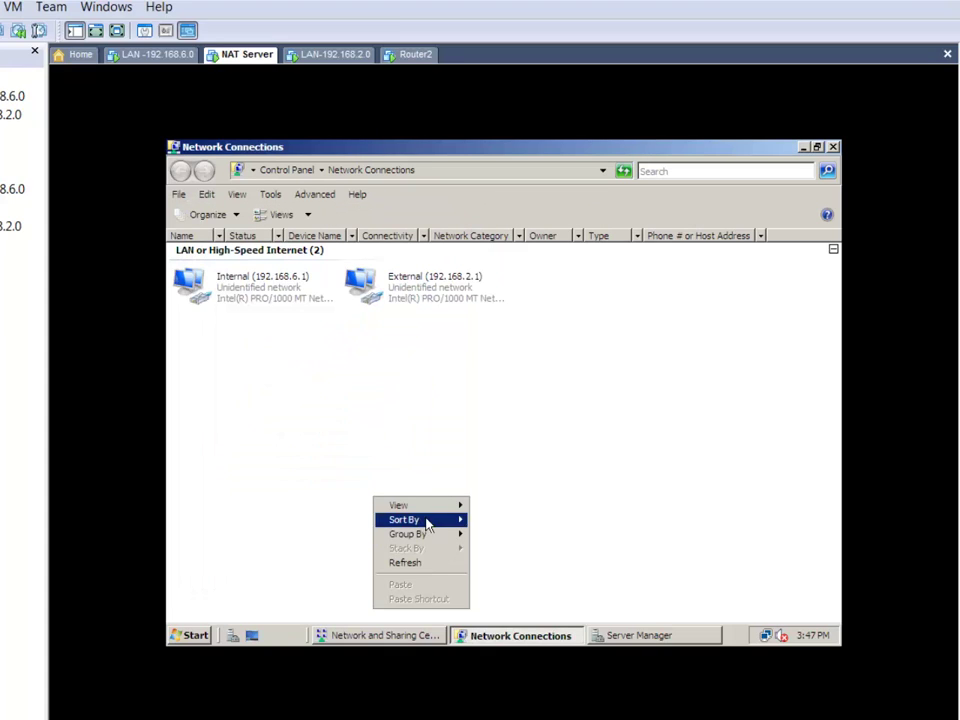
pyautogui.click(423, 563)
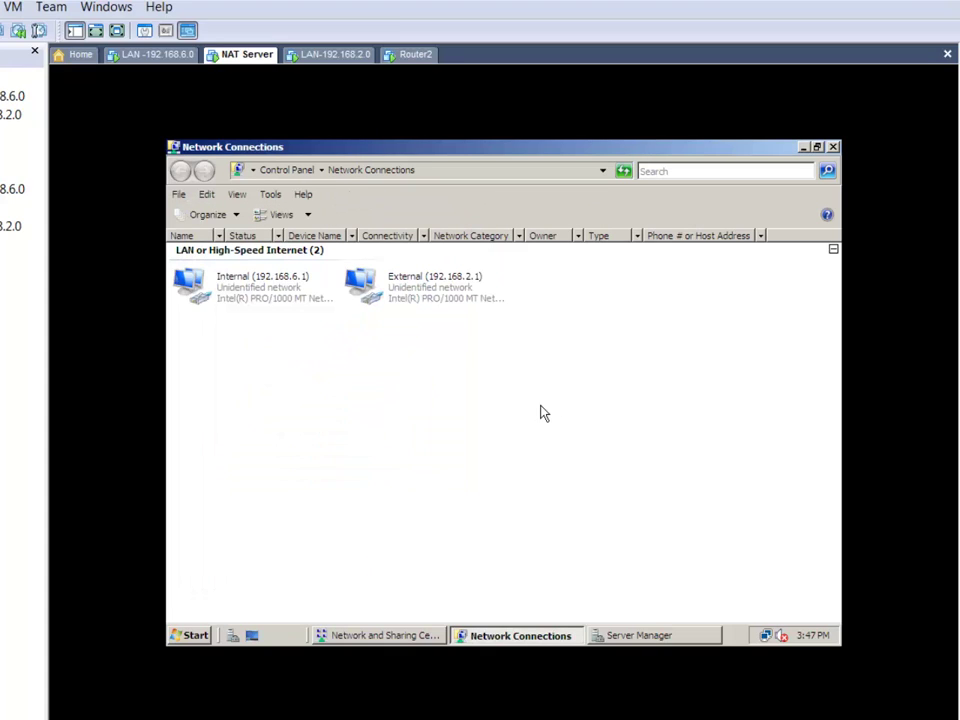
pyautogui.click(833, 147)
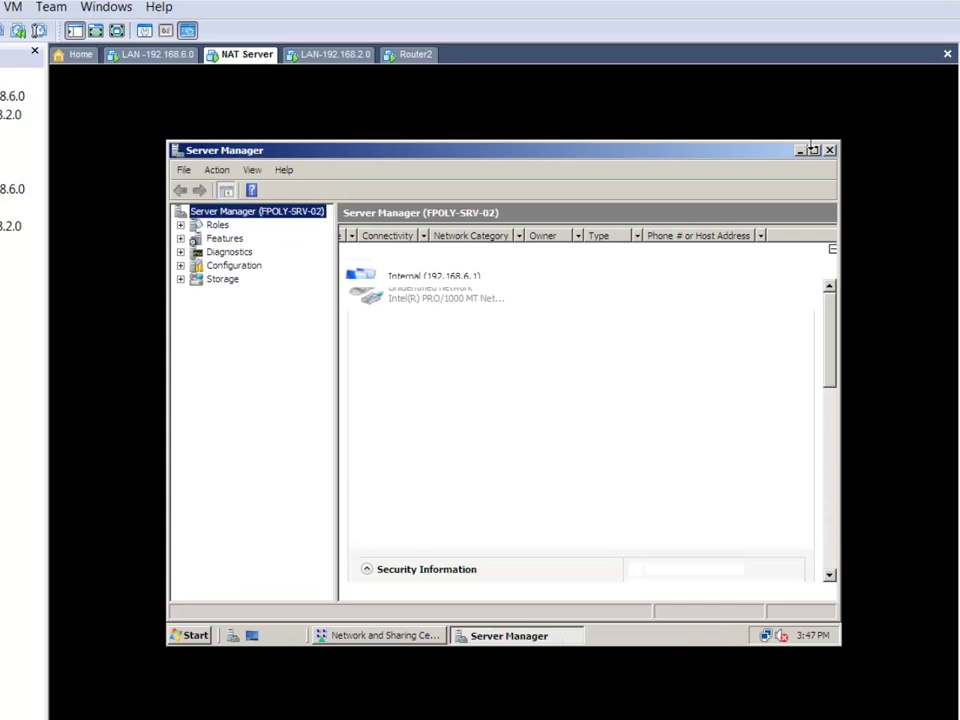
pyautogui.click(830, 150)
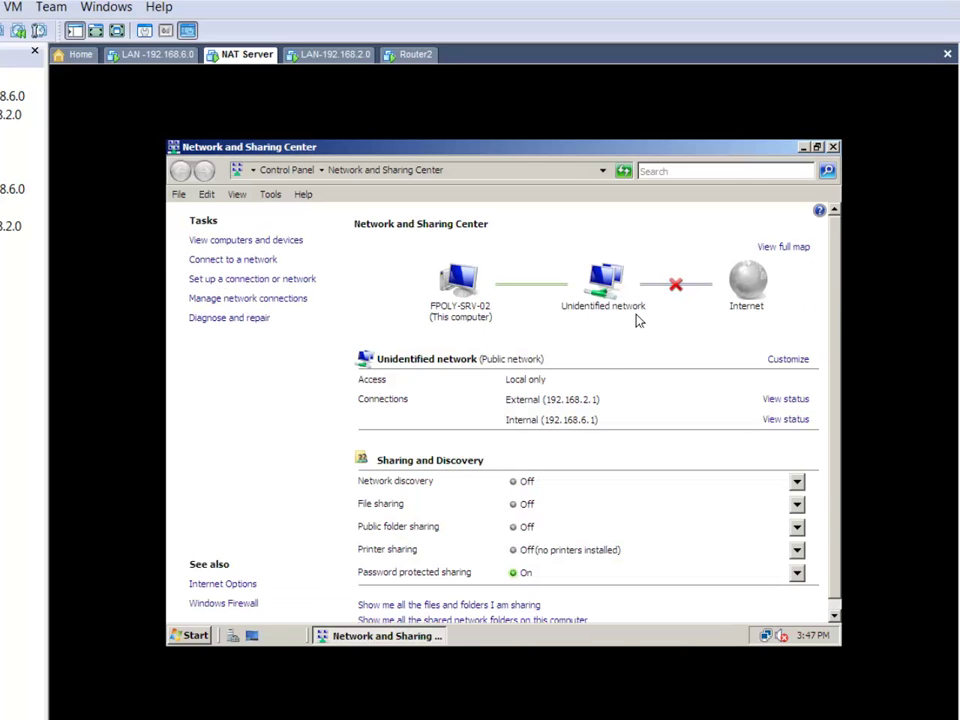
# Step: Close Network and Sharing Center, open Run on LAN-192.168.6.0, and return to NAT Server
pyautogui.click(833, 147)
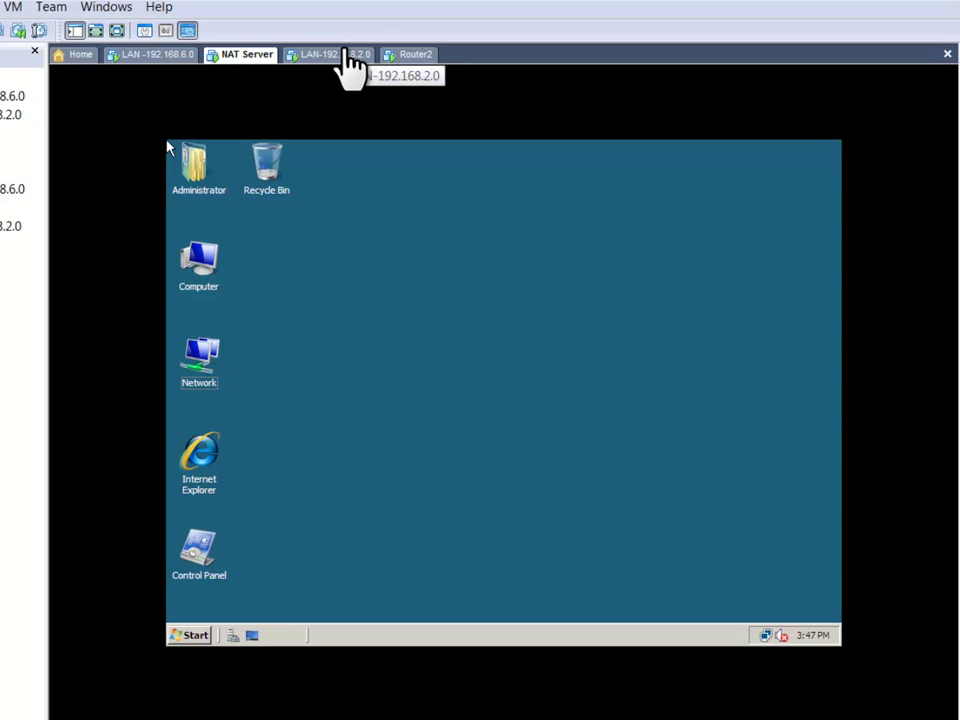
pyautogui.click(160, 57)
pyautogui.click(190, 635)
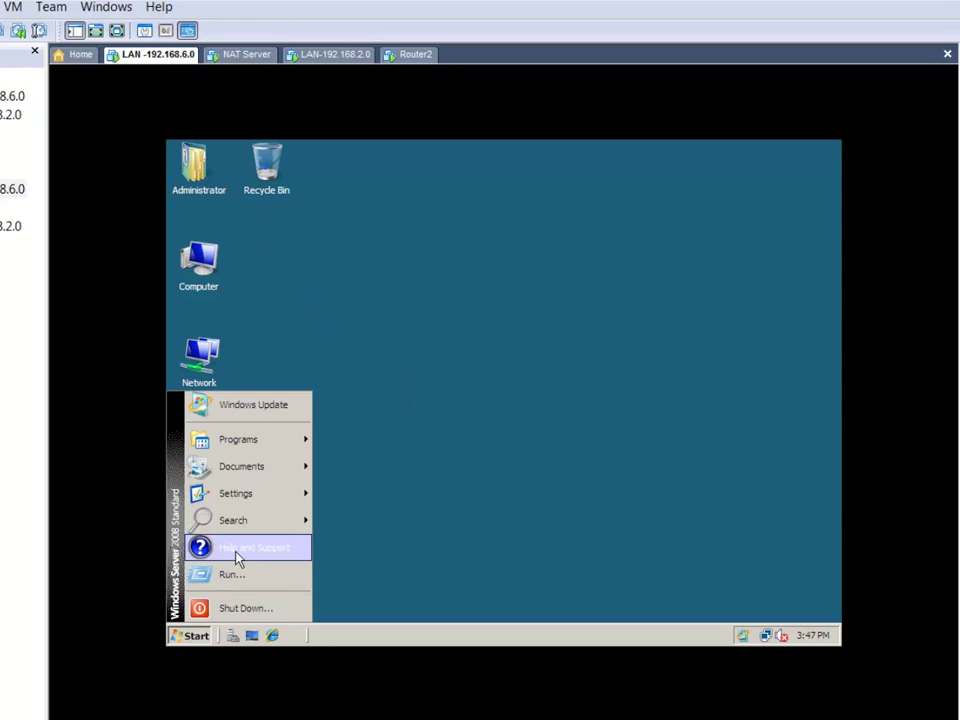
pyautogui.click(247, 583)
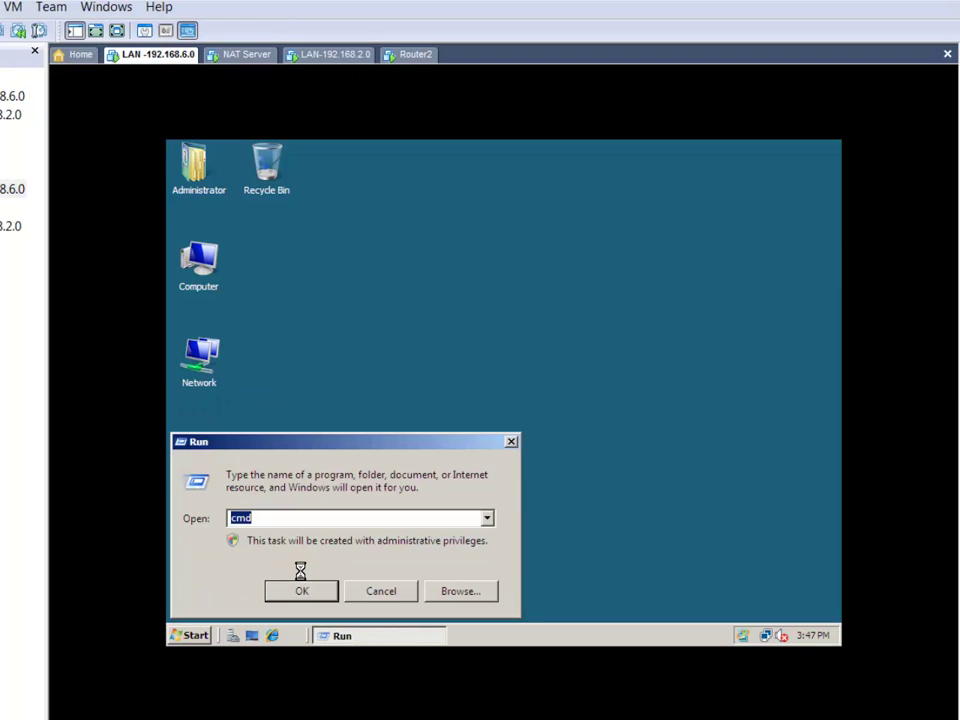
pyautogui.click(240, 56)
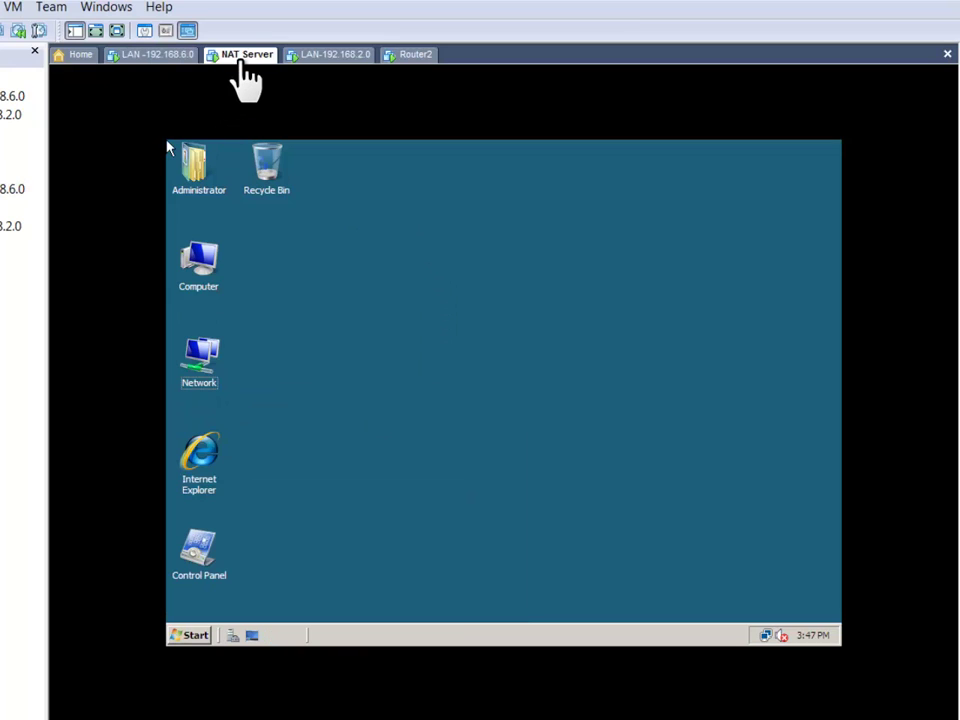
pyautogui.rightClick(201, 353)
# Step: Turn Windows Firewall off on the NAT Server and close its window
pyautogui.click(238, 469)
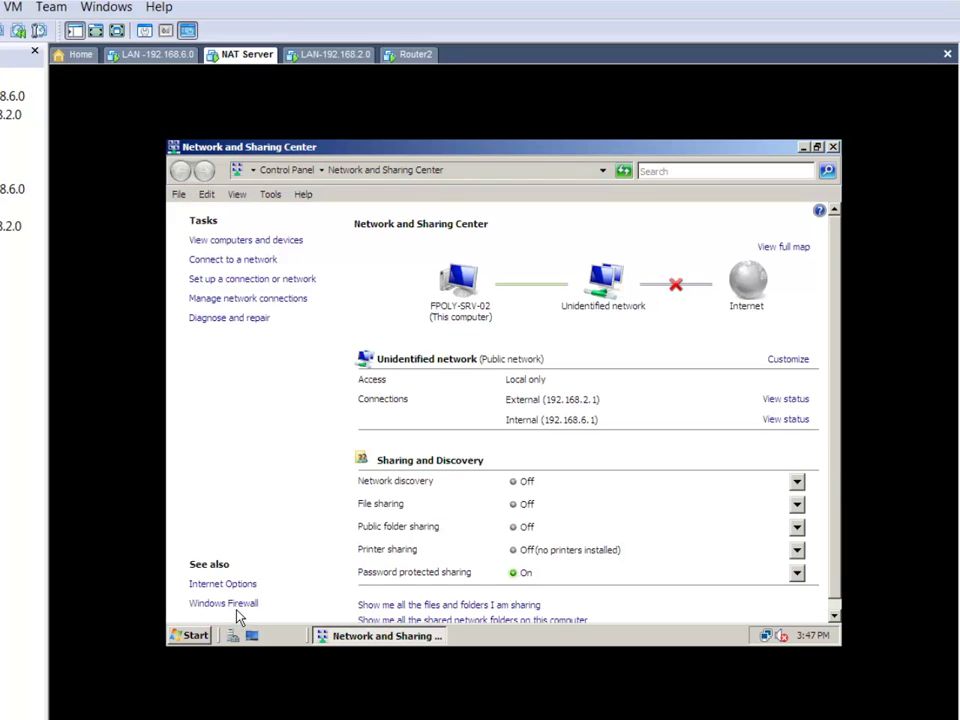
pyautogui.click(238, 606)
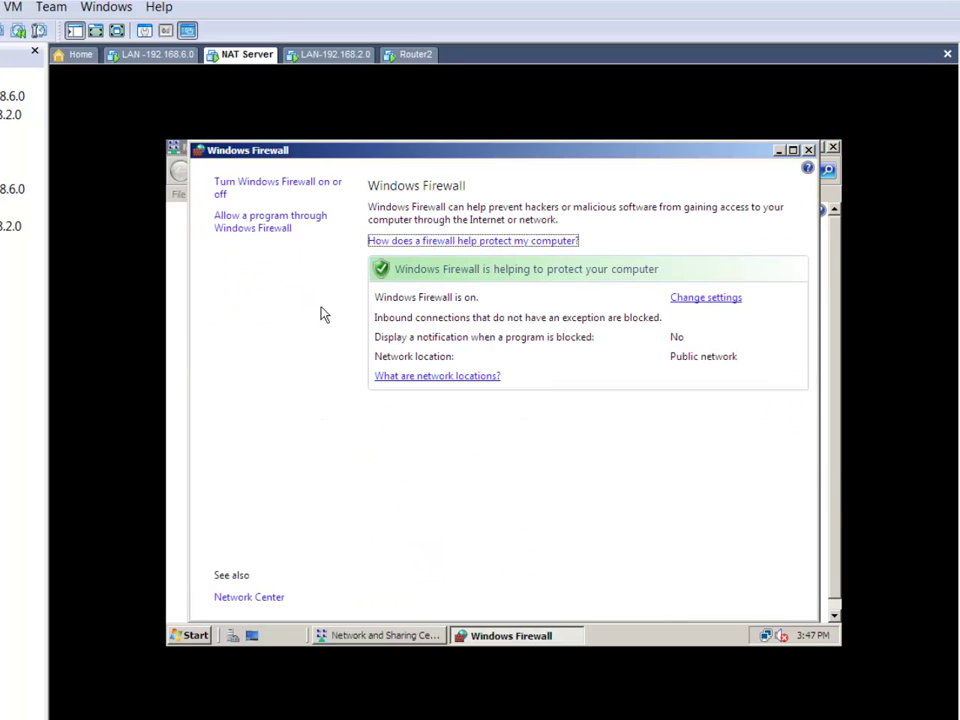
pyautogui.click(706, 299)
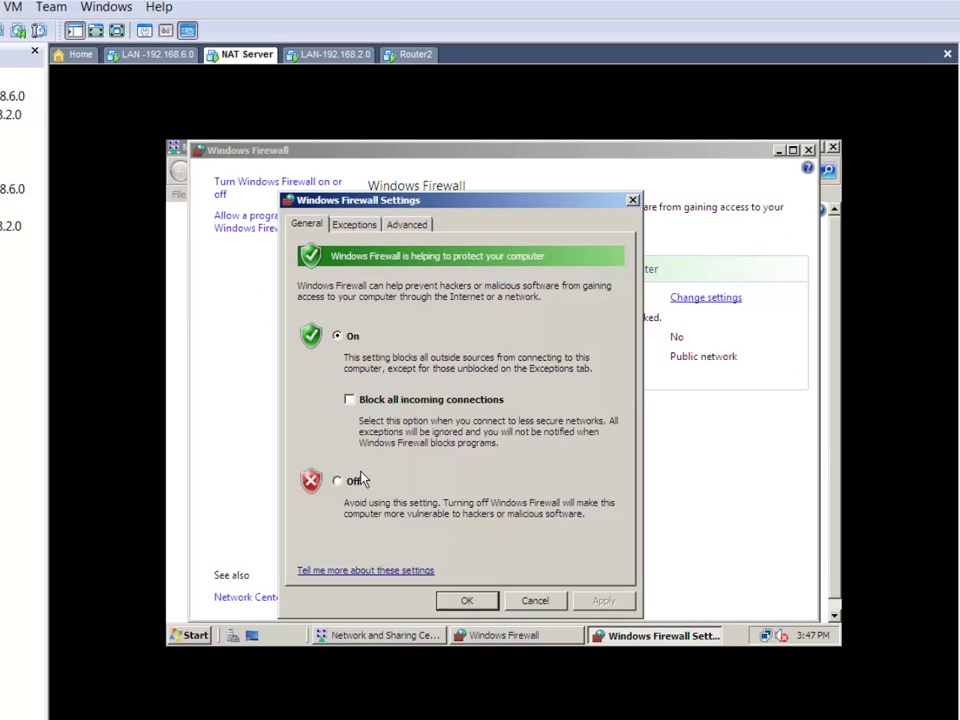
pyautogui.click(352, 482)
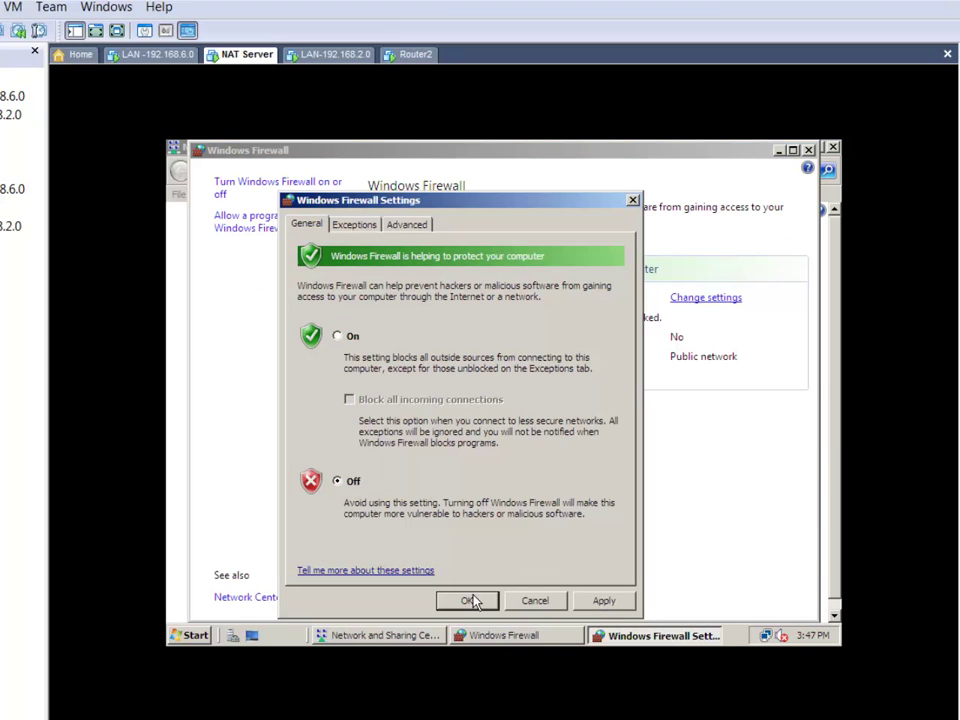
pyautogui.click(467, 600)
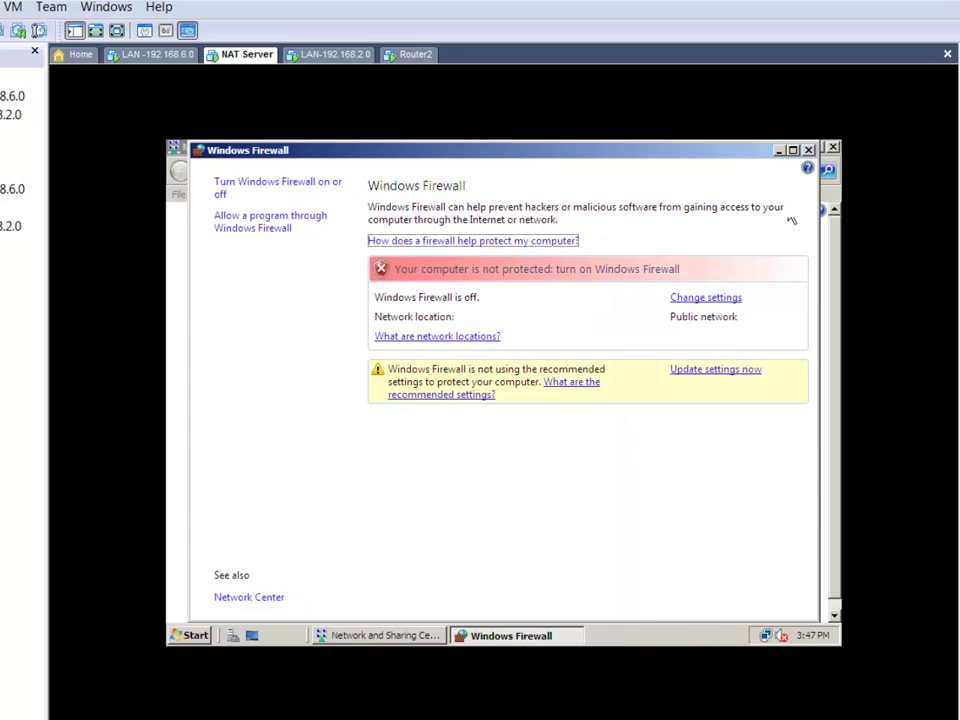
pyautogui.click(809, 150)
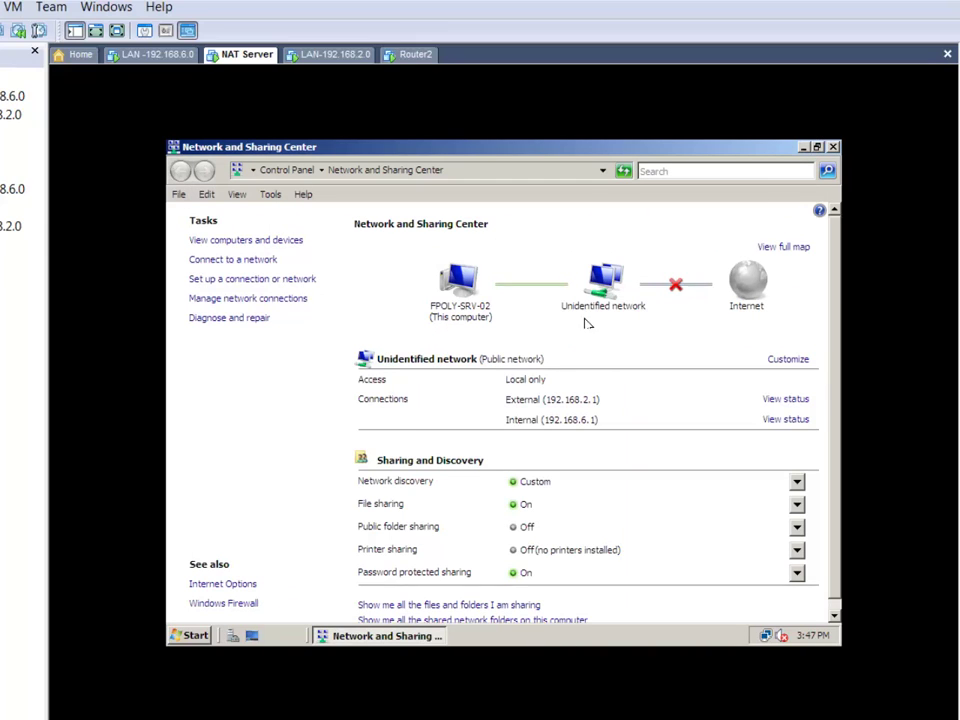
# Step: Open and close Network Connections, leaving the NAT Server at its desktop
pyautogui.click(256, 299)
pyautogui.click(833, 147)
pyautogui.click(831, 147)
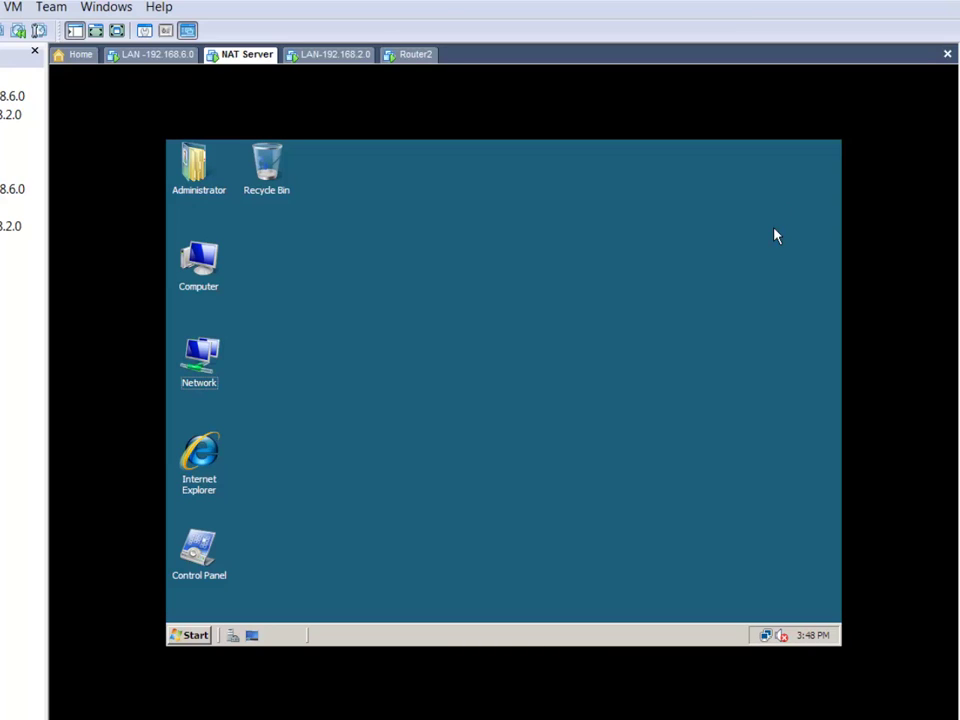
# Step: On LAN-192.168.6.0, run cmd and ping 192.168.6.1, getting 4 of 4 replies
pyautogui.click(155, 54)
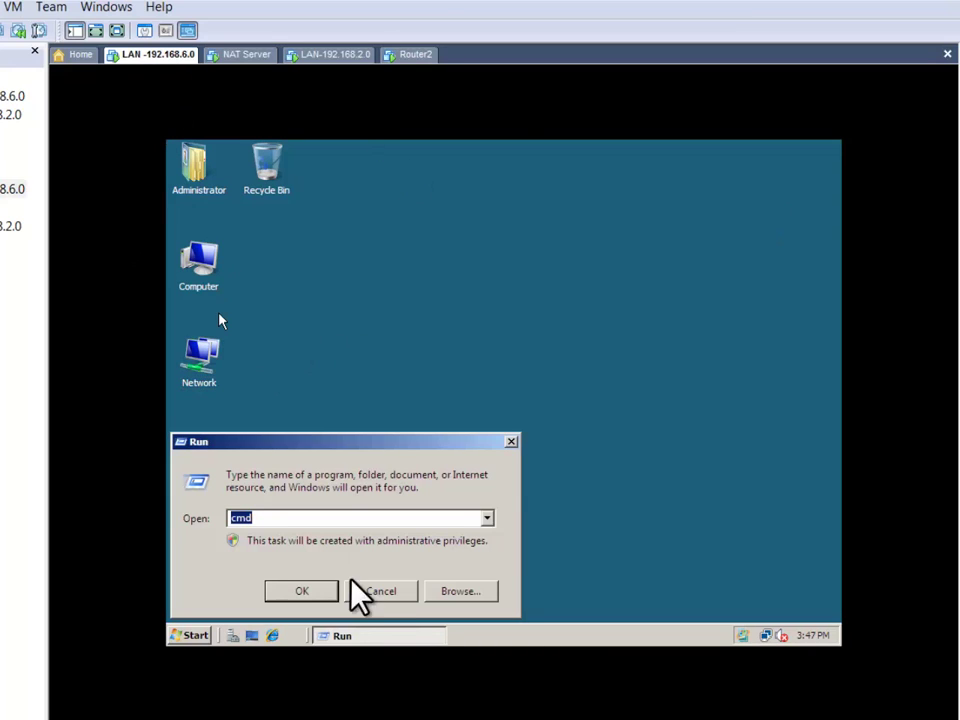
pyautogui.click(302, 591)
pyautogui.write('pin')
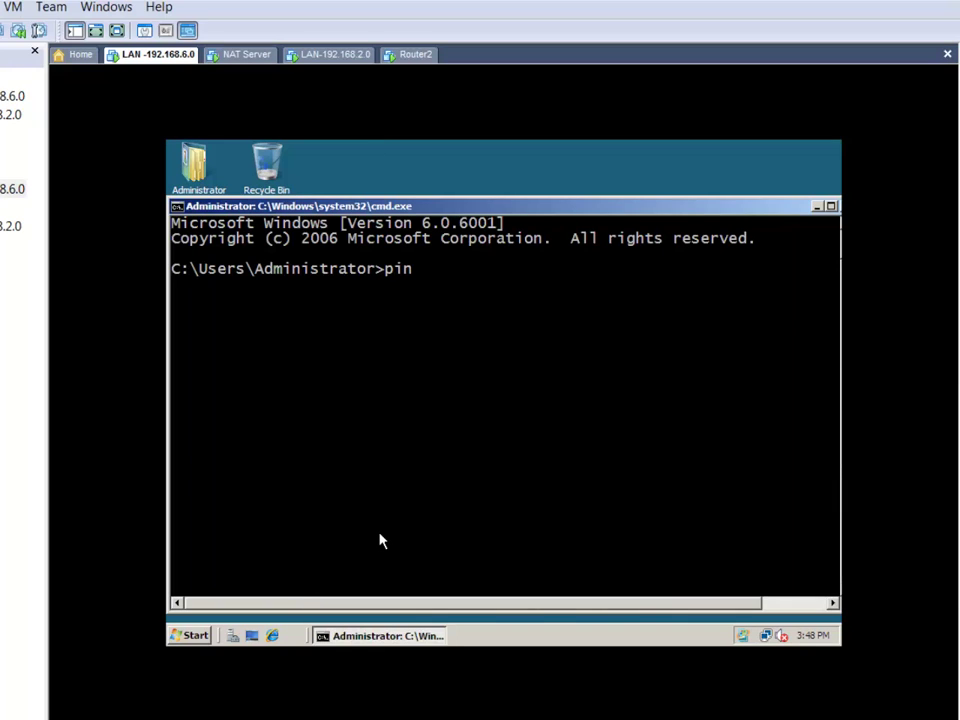
pyautogui.write('g 192.168.6.1')
pyautogui.press('Return')
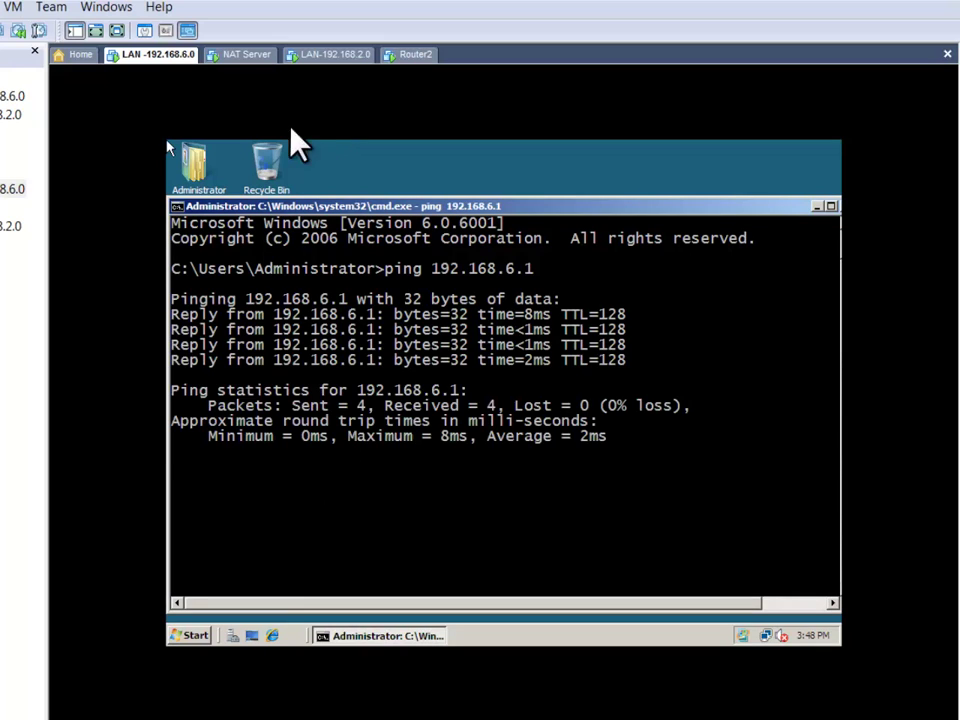
pyautogui.hotkey('ctrl', 'x')
# Step: On LAN-192.168.2.0, ping 192.168.2.1 for two replies, then close both network windows
pyautogui.click(336, 54)
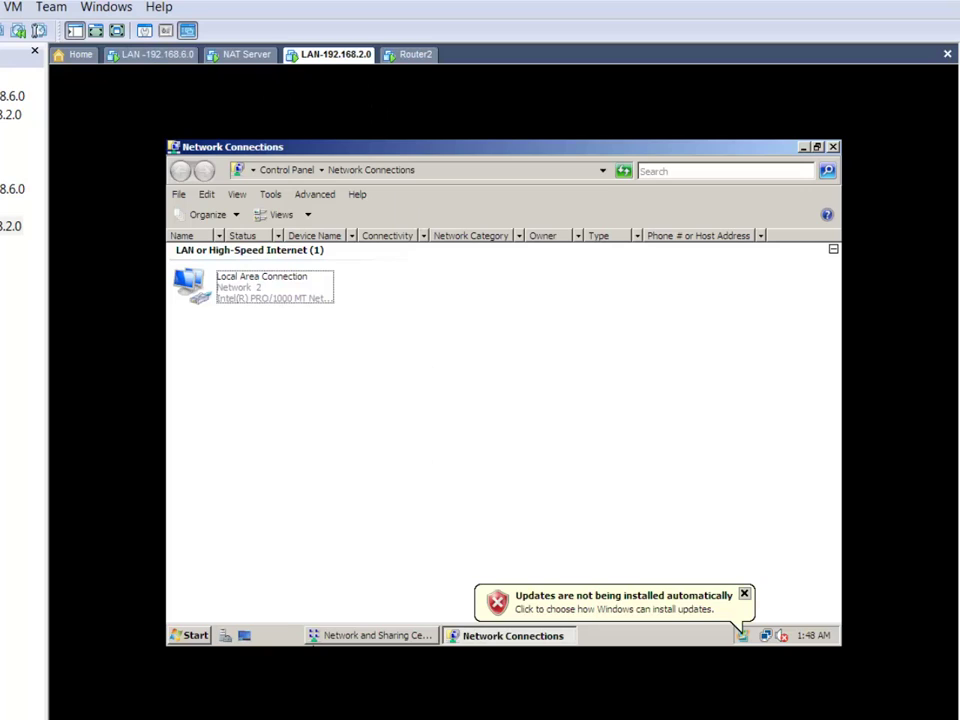
pyautogui.click(190, 634)
pyautogui.click(224, 583)
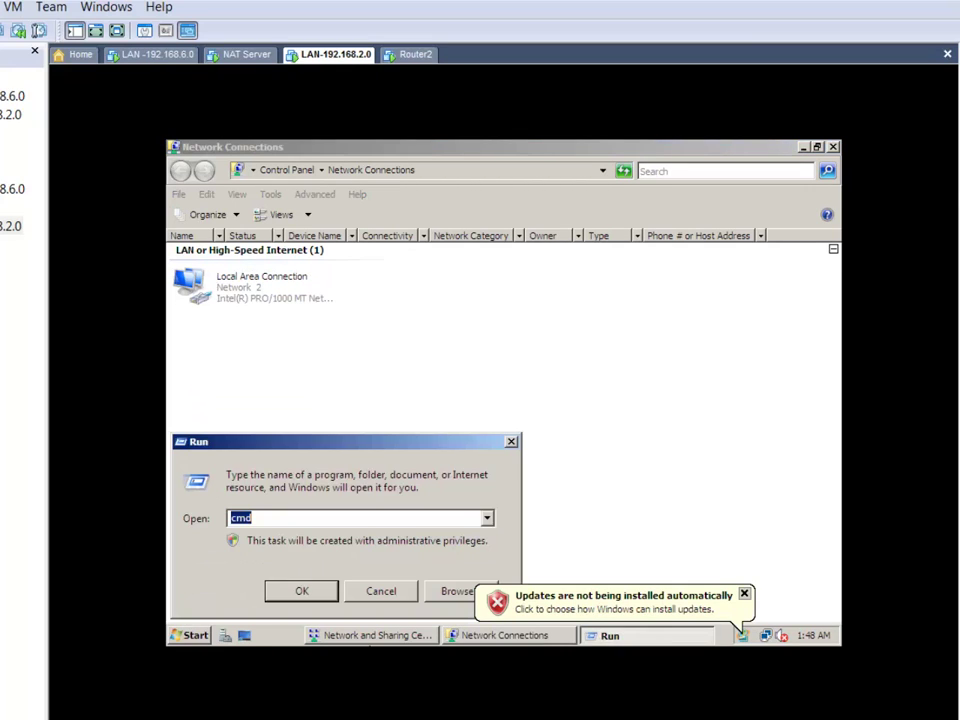
pyautogui.press('Return')
pyautogui.write('ping 192.')
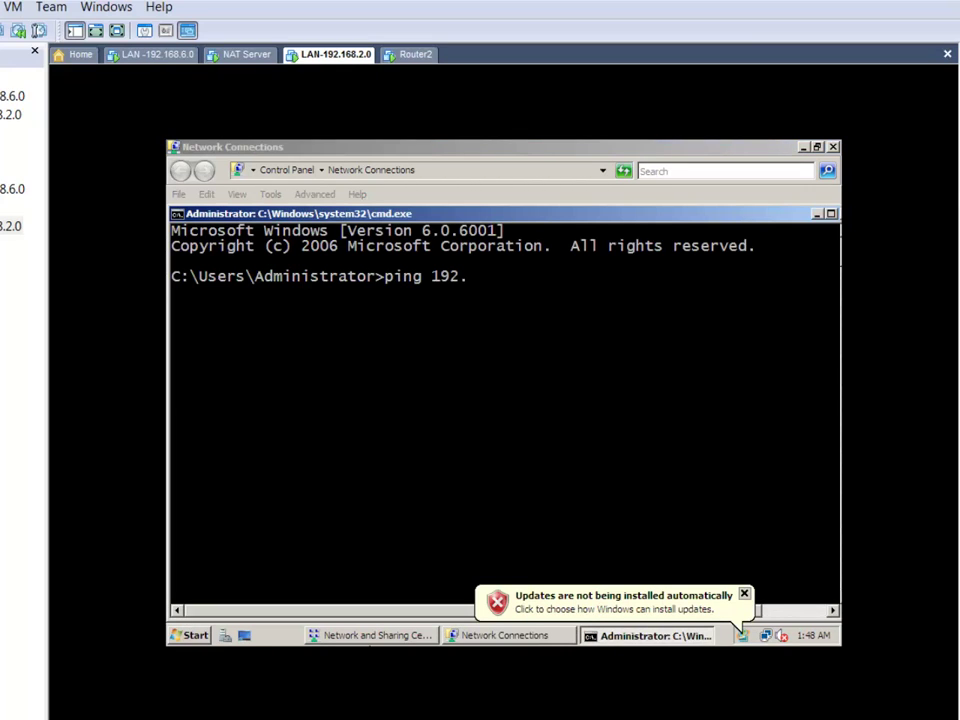
pyautogui.write('168.2.1')
pyautogui.press('Return')
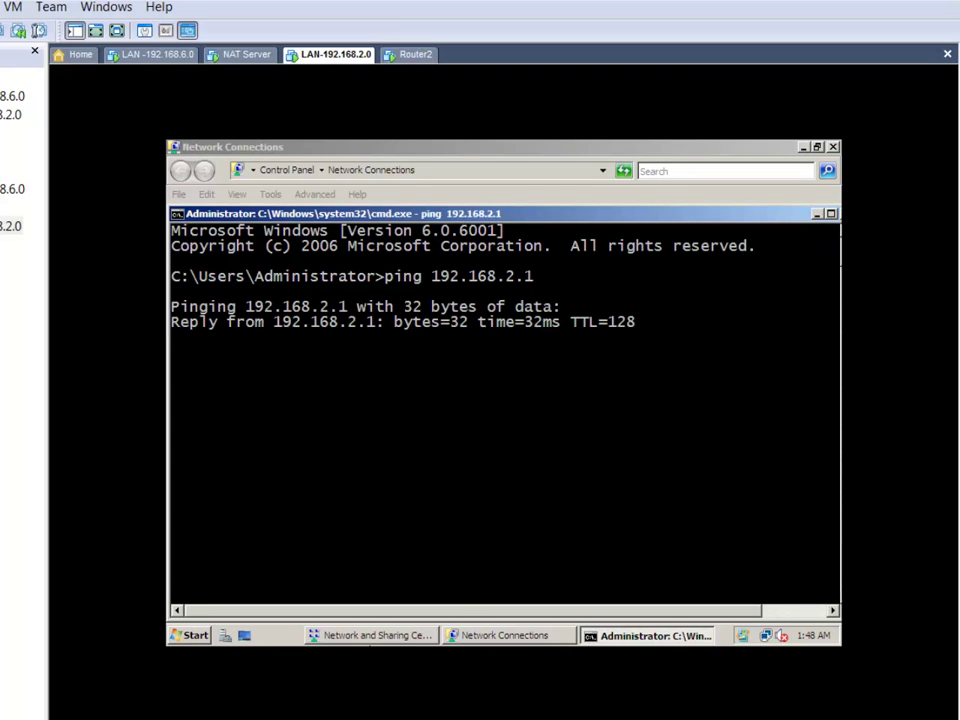
pyautogui.hotkey('ctrl', 'c')
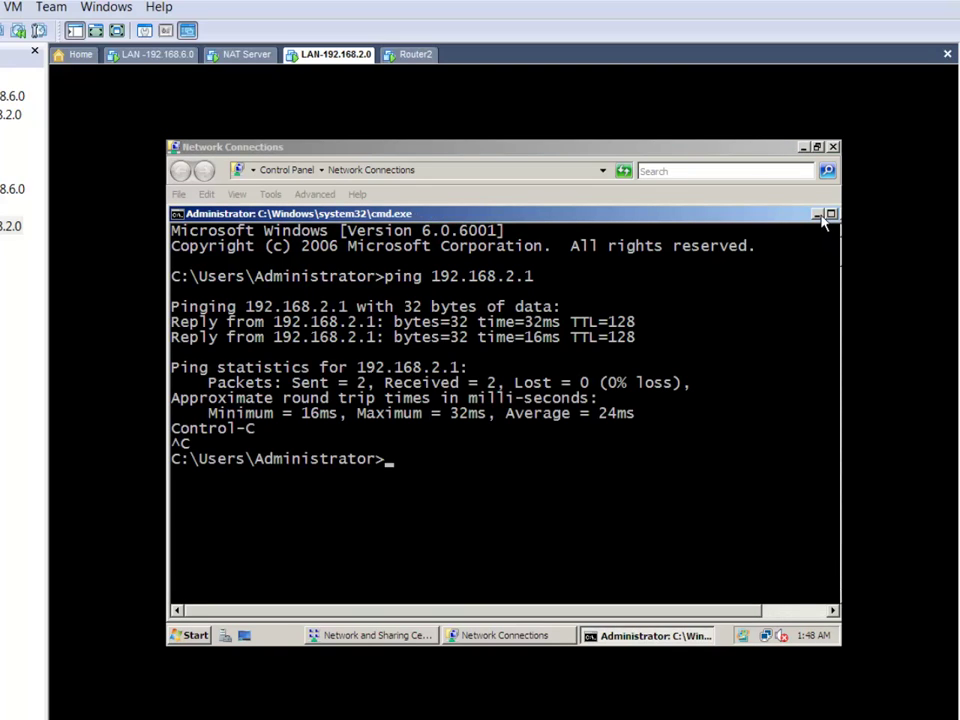
pyautogui.click(834, 147)
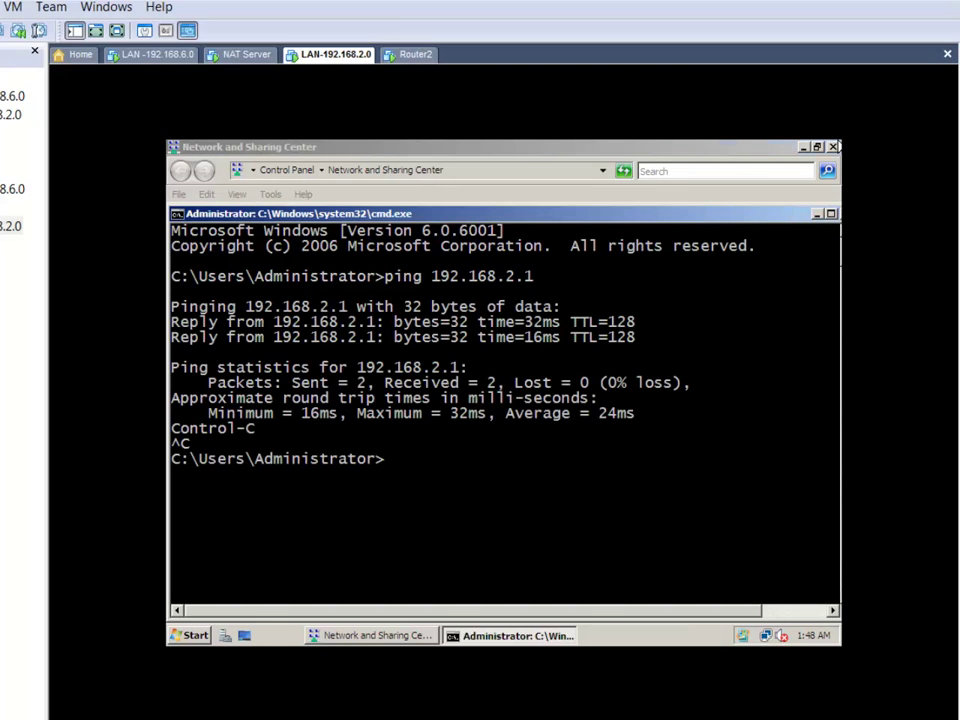
pyautogui.click(834, 147)
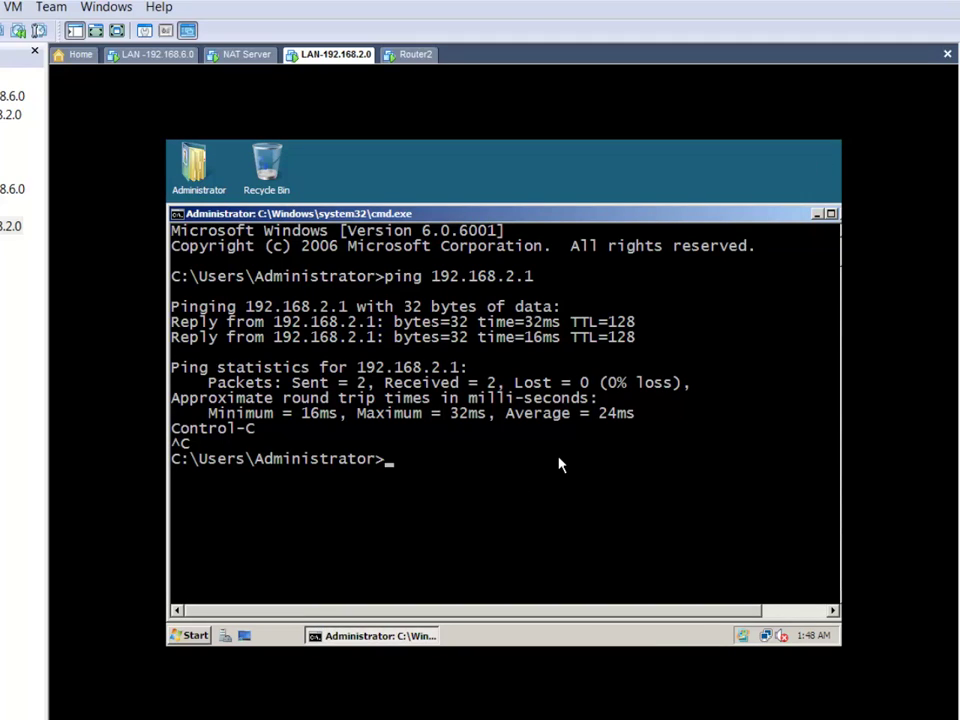
# Step: Launch Server Manager from Administrative Tools on NAT Server and view the Roles summary
pyautogui.click(245, 56)
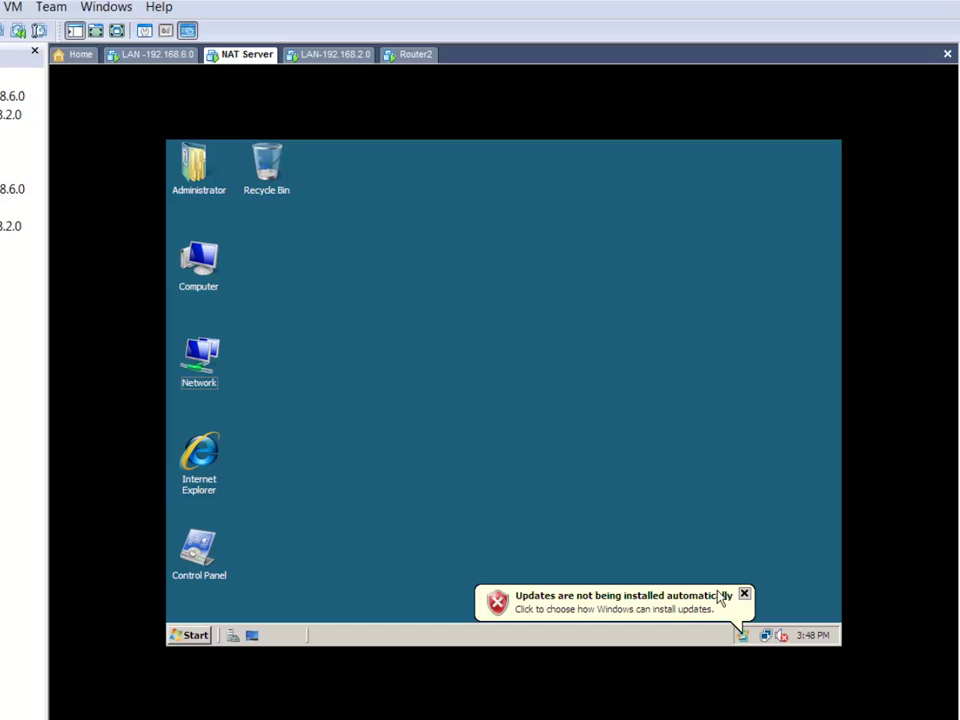
pyautogui.click(175, 637)
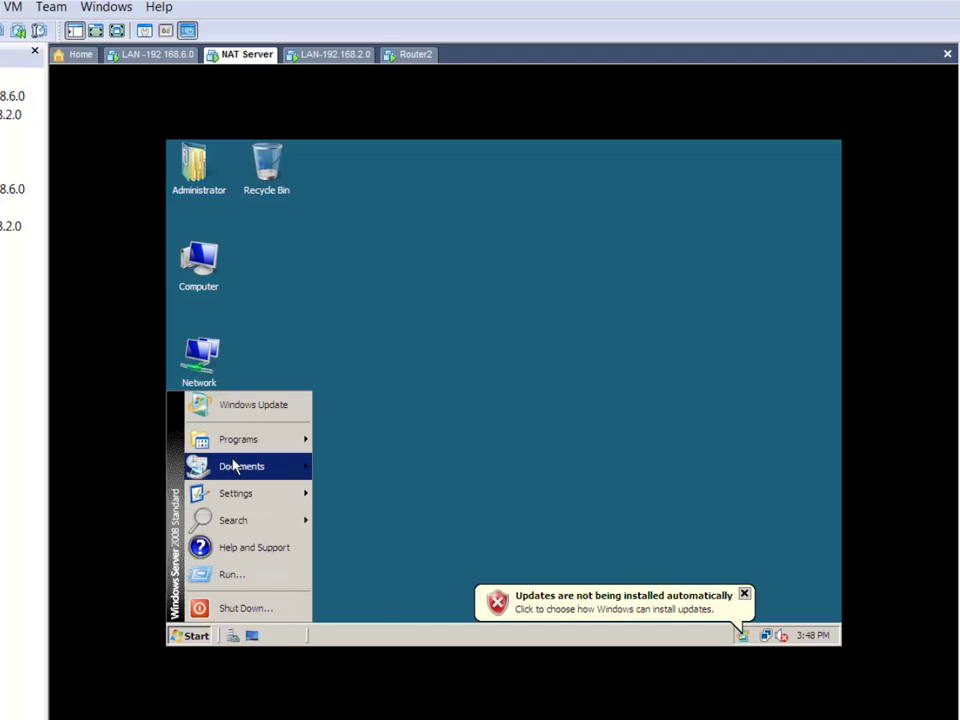
pyautogui.moveTo(255, 437)
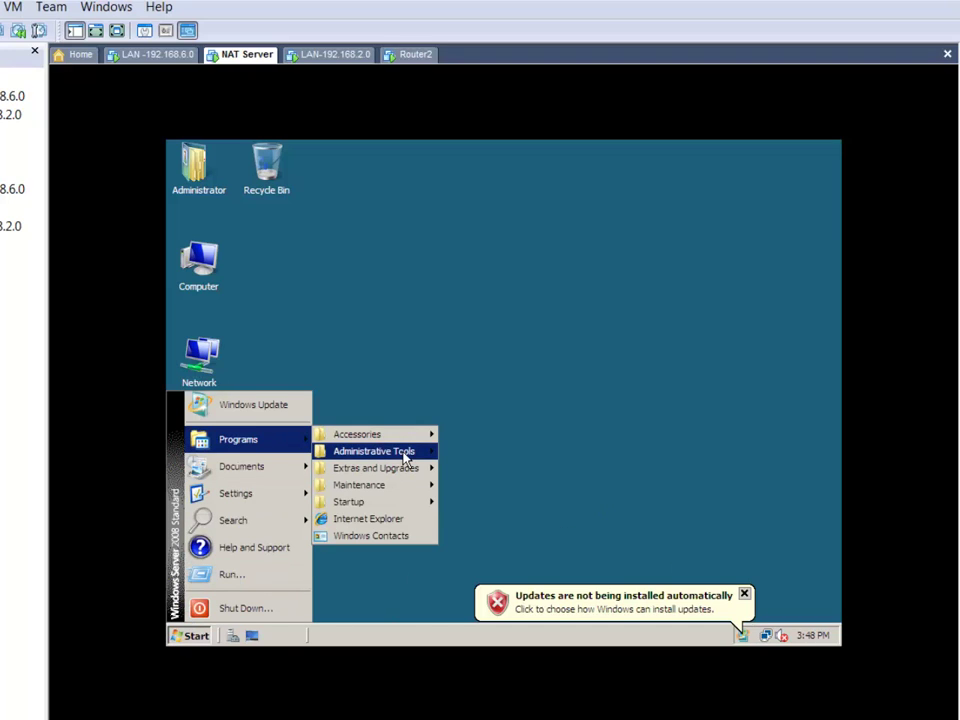
pyautogui.moveTo(405, 456)
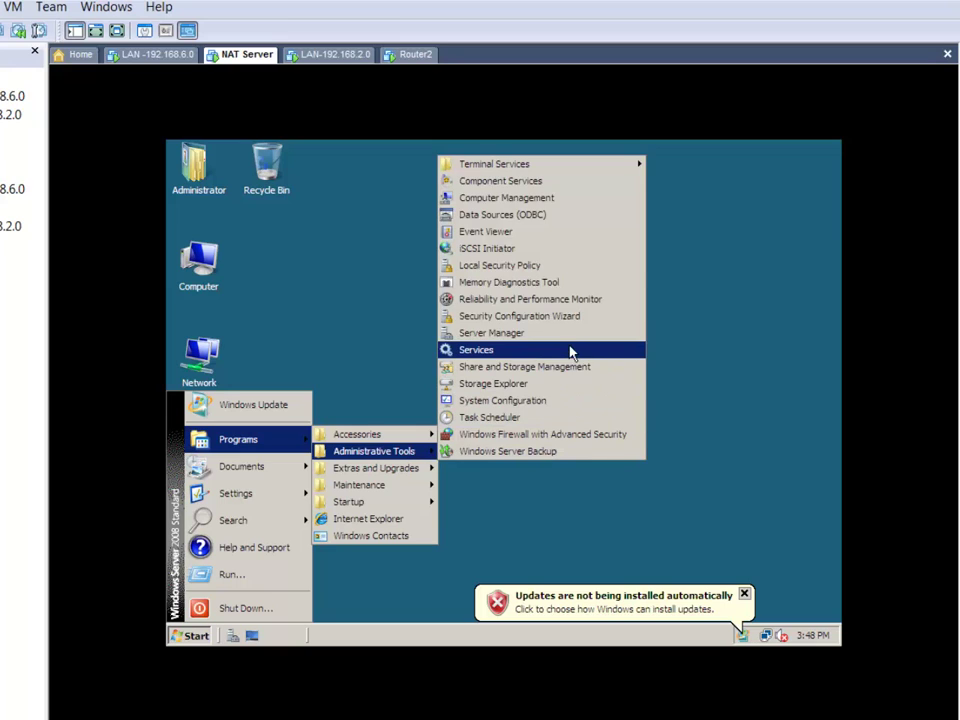
pyautogui.click(567, 337)
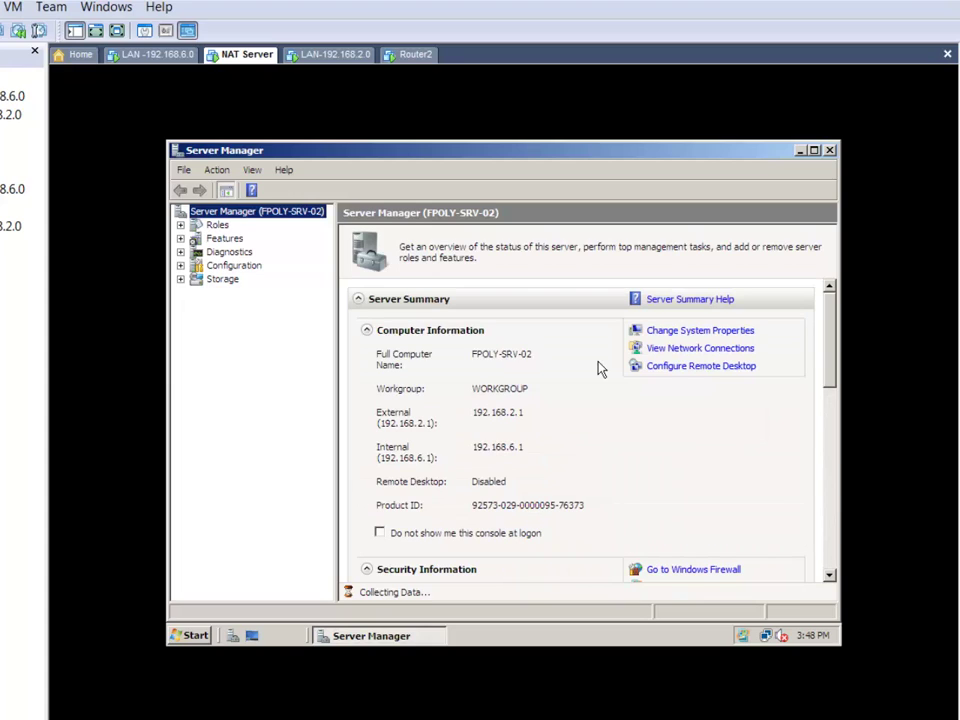
pyautogui.click(217, 226)
# Step: Add Network Policy and Access Services with Routing and Remote Access Services and start installing
pyautogui.click(679, 334)
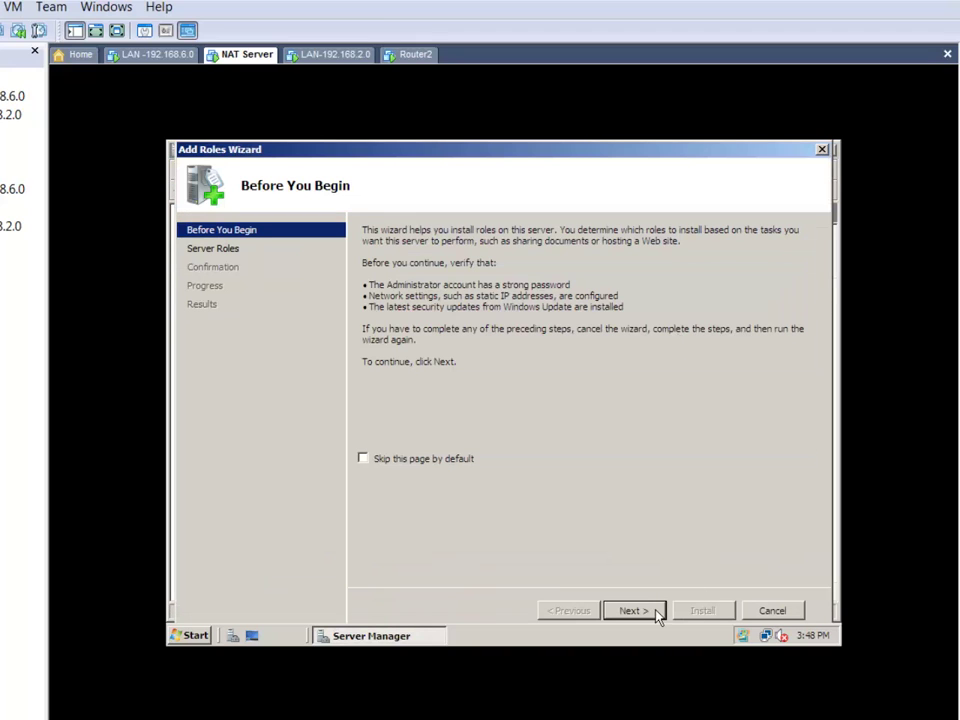
pyautogui.click(634, 610)
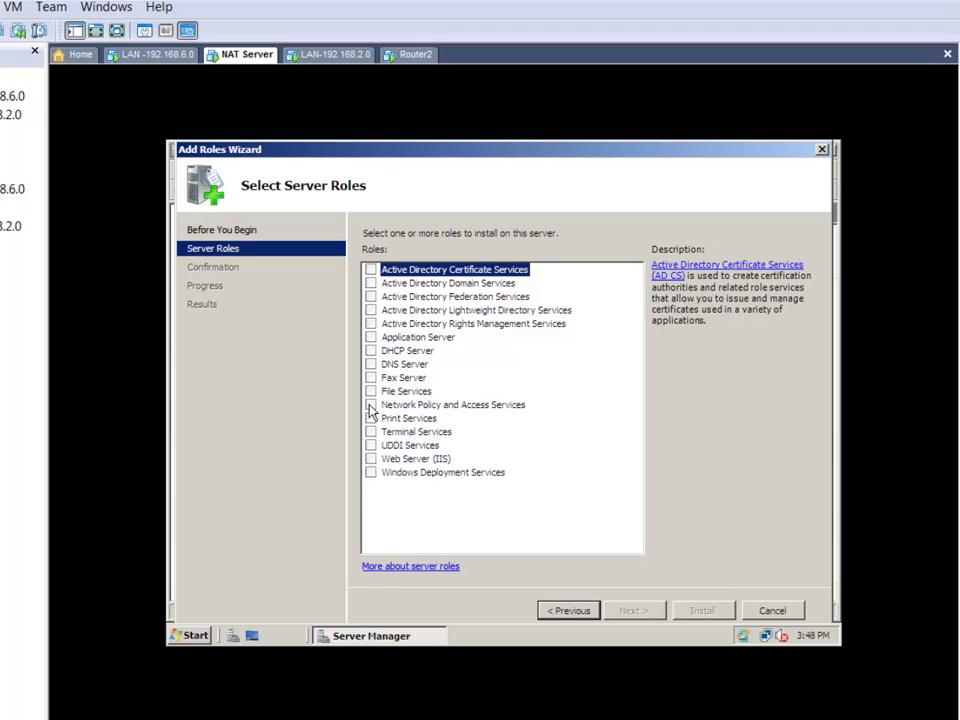
pyautogui.click(445, 405)
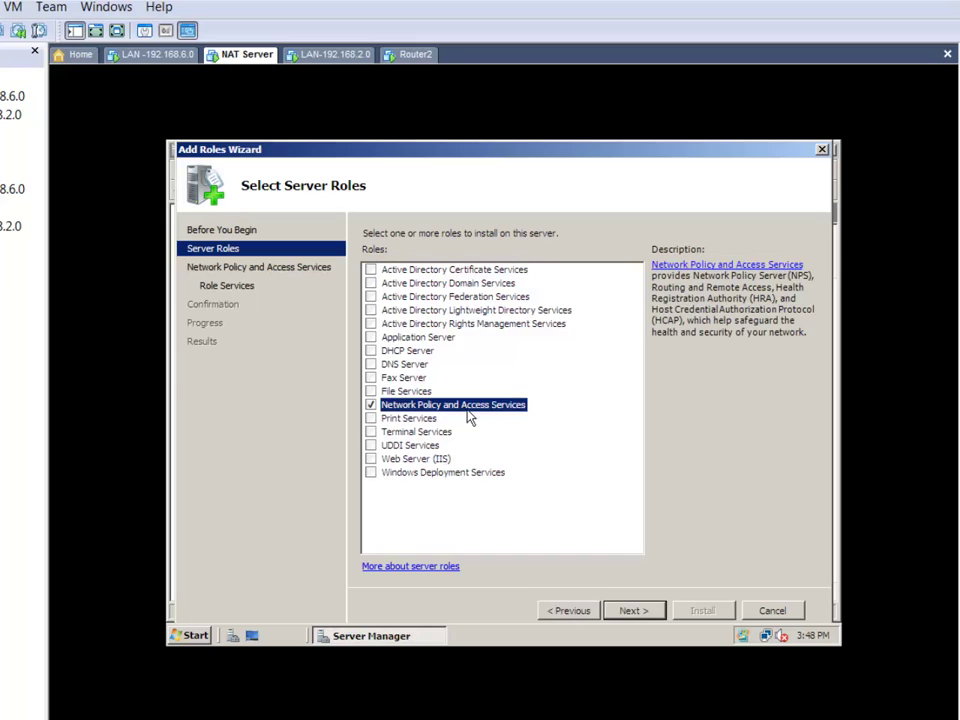
pyautogui.click(636, 611)
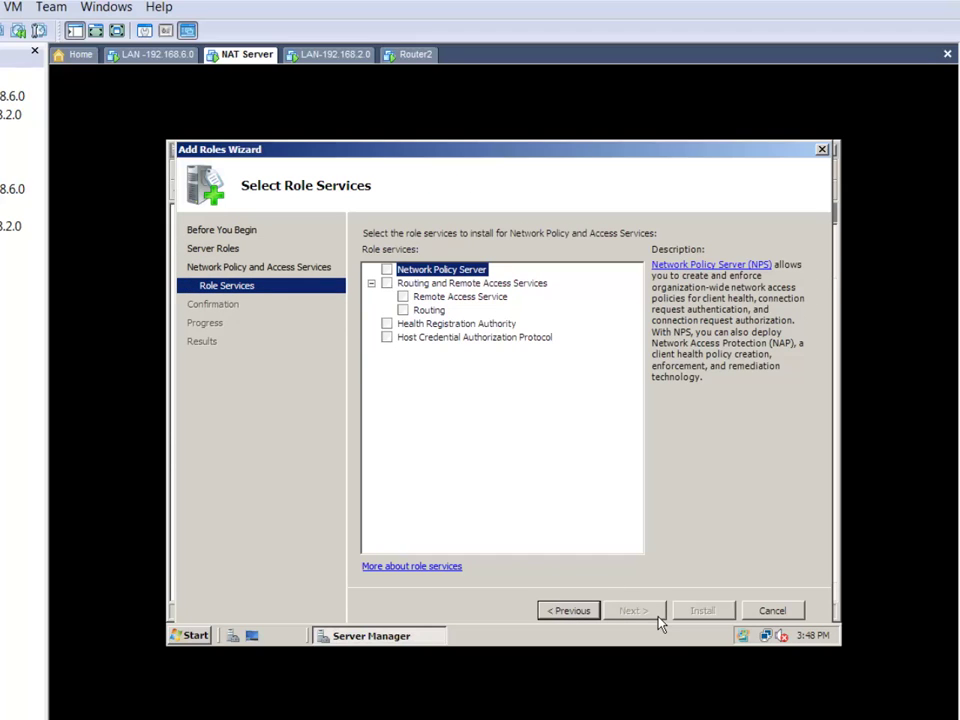
pyautogui.click(387, 283)
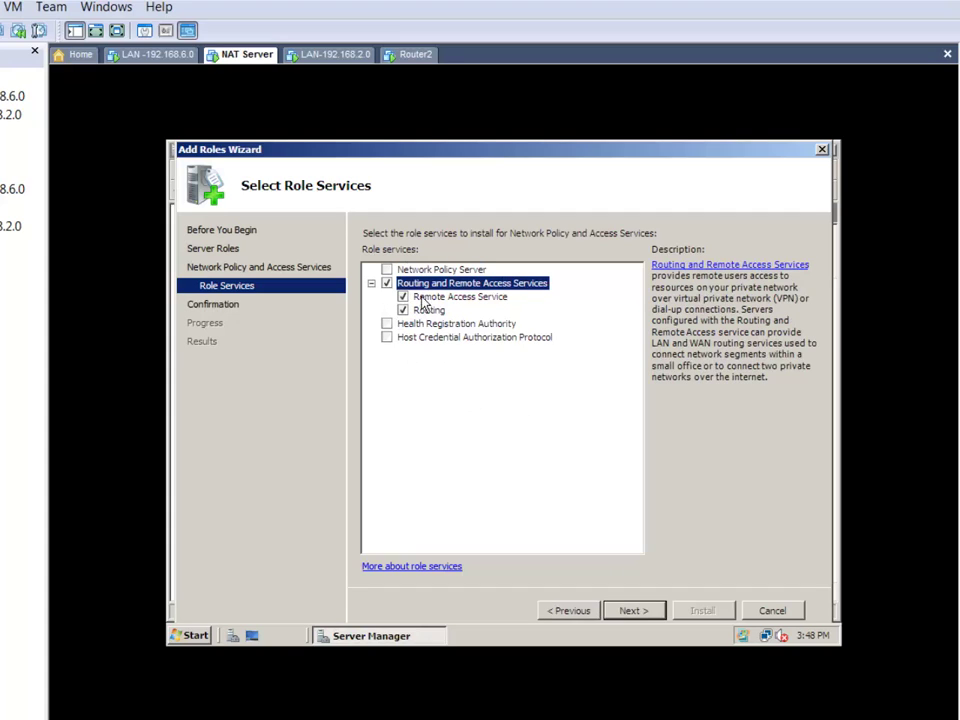
pyautogui.click(632, 618)
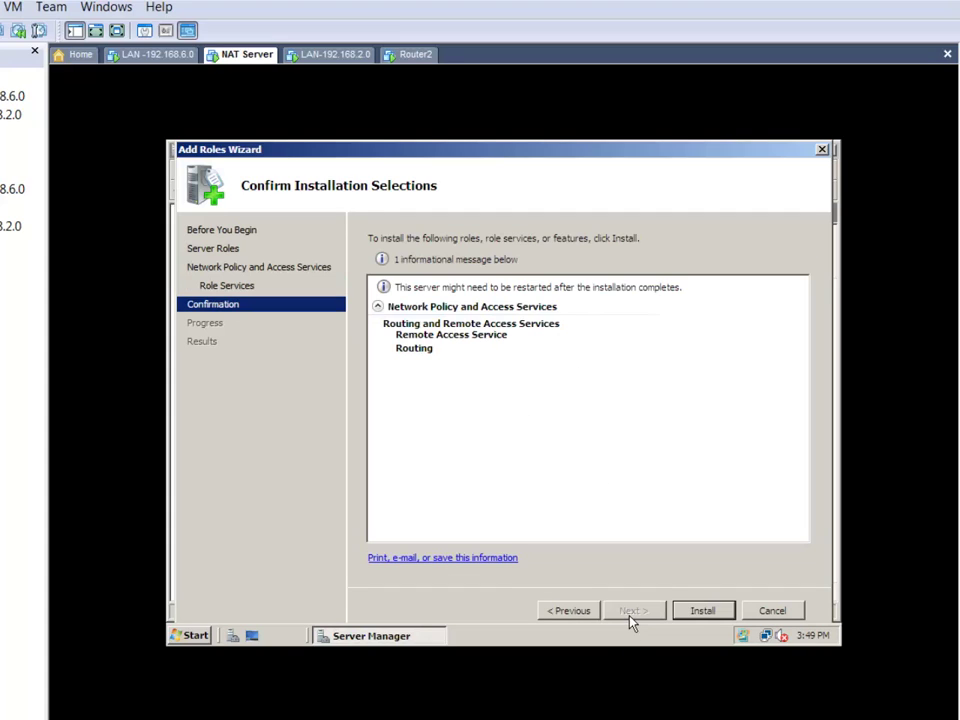
pyautogui.click(704, 611)
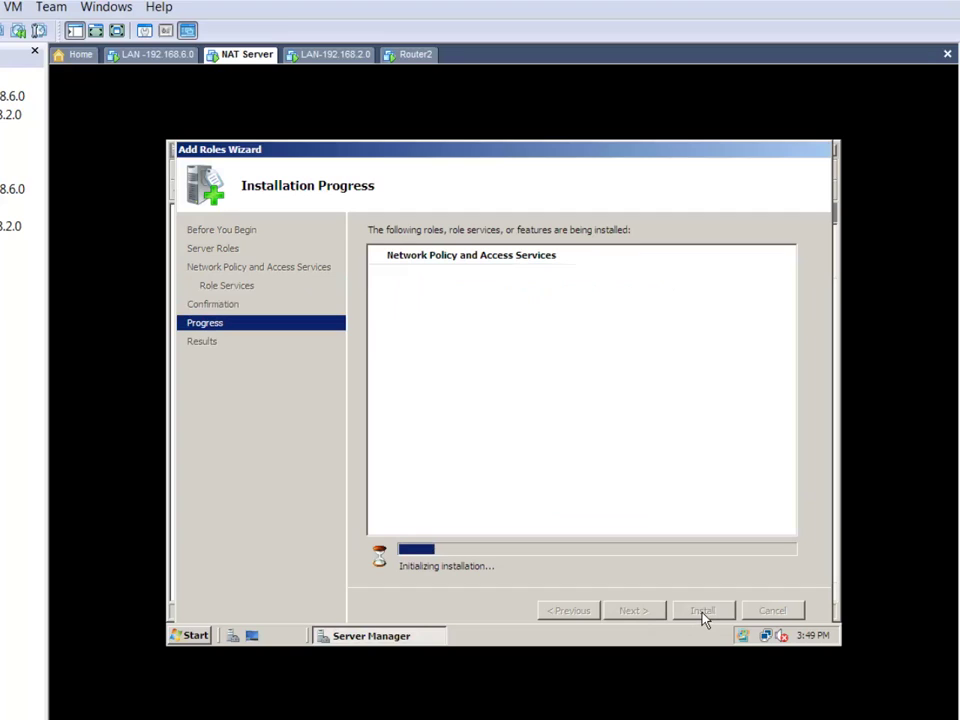